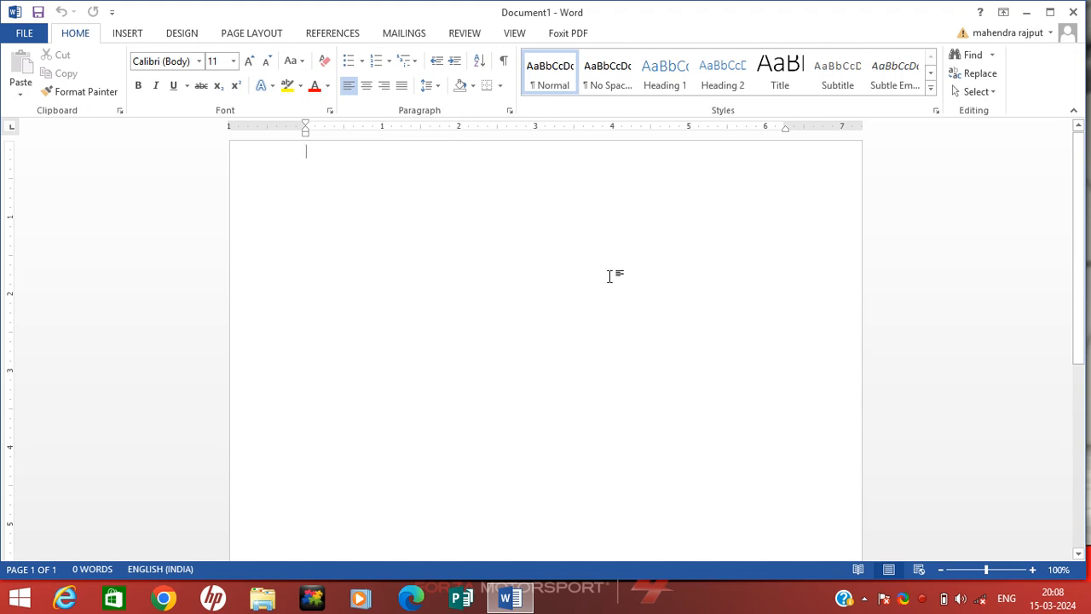
# Step: Draw a closed four-sided freeform shape about 4" wide and 9.69" high along the page's left edge, with one corner pointing right
pyautogui.scroll(-7, 609, 276)
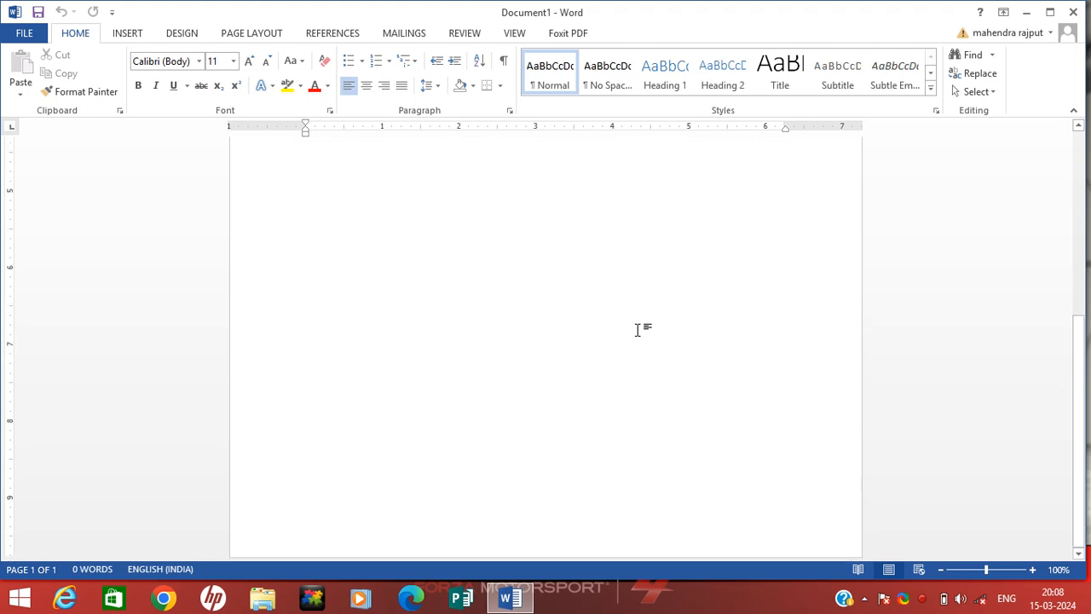
pyautogui.scroll(7, 638, 330)
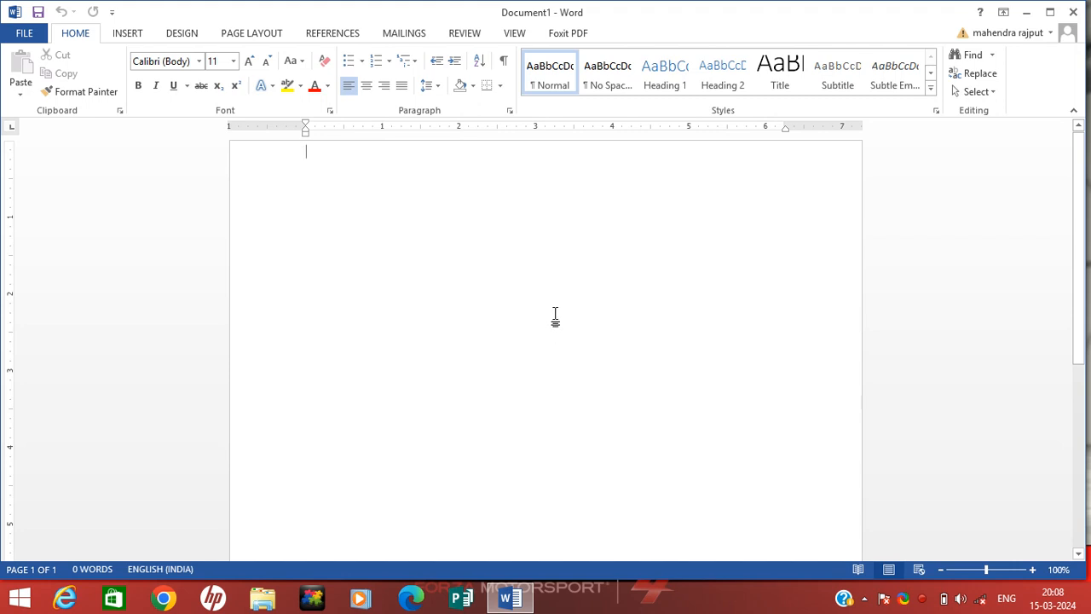
pyautogui.click(940, 570)
pyautogui.click(940, 569)
pyautogui.click(941, 570)
pyautogui.click(941, 569)
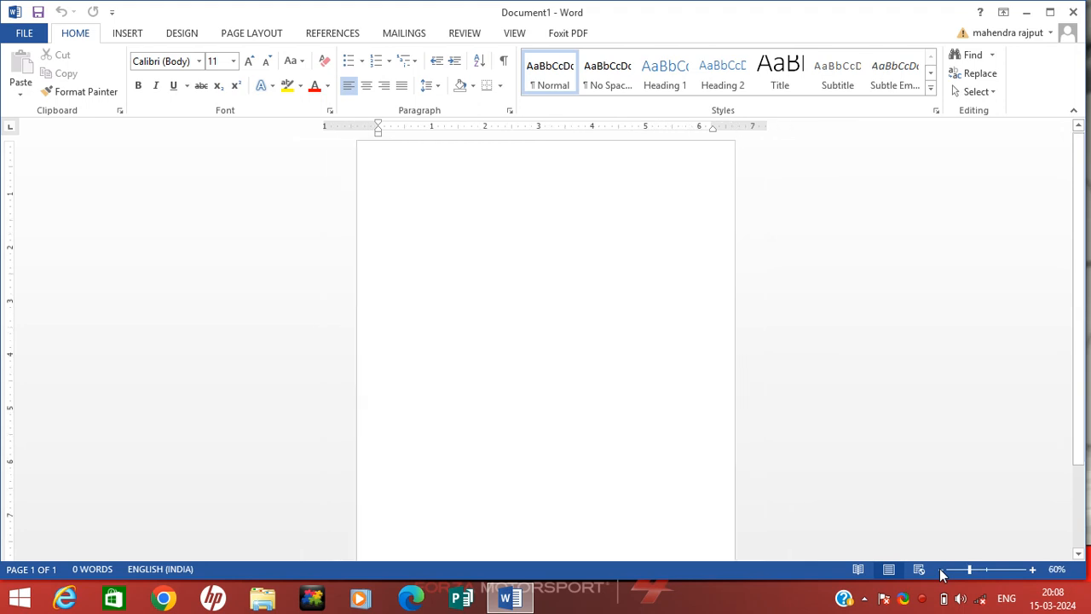
pyautogui.click(941, 569)
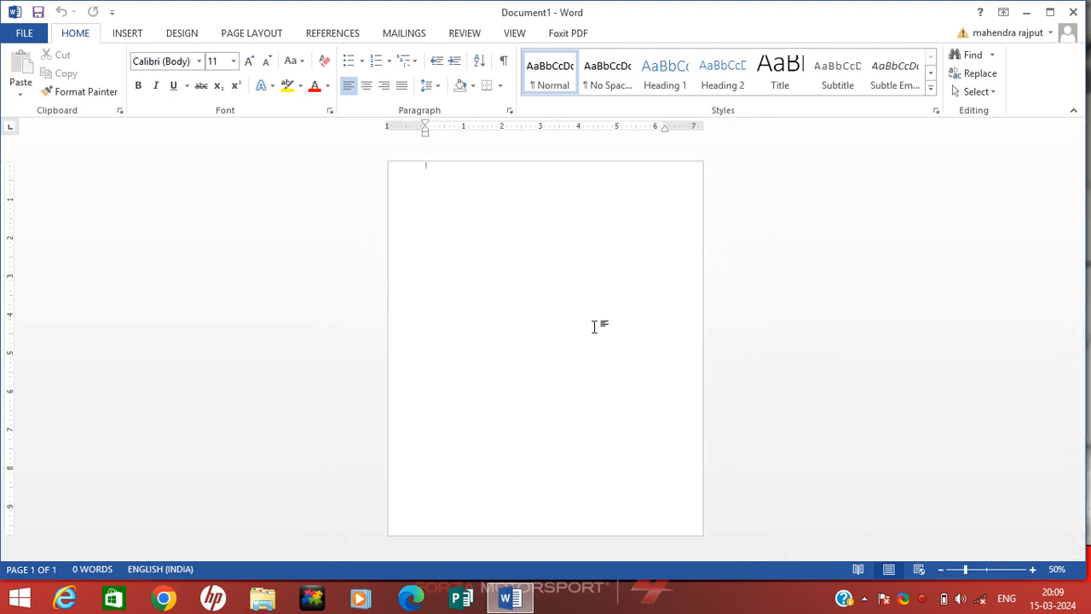
pyautogui.click(128, 34)
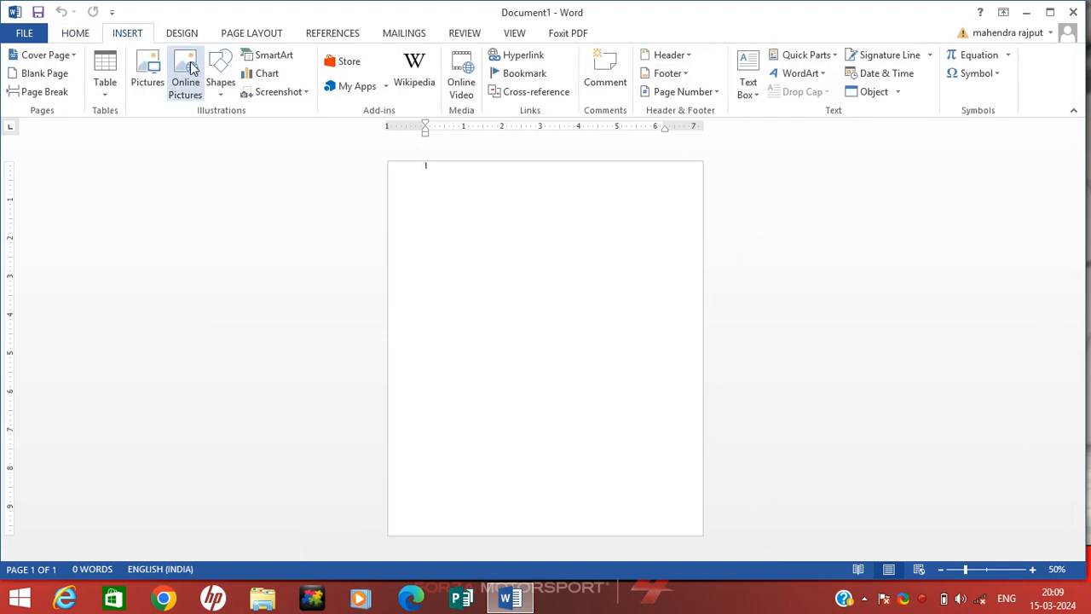
pyautogui.click(218, 84)
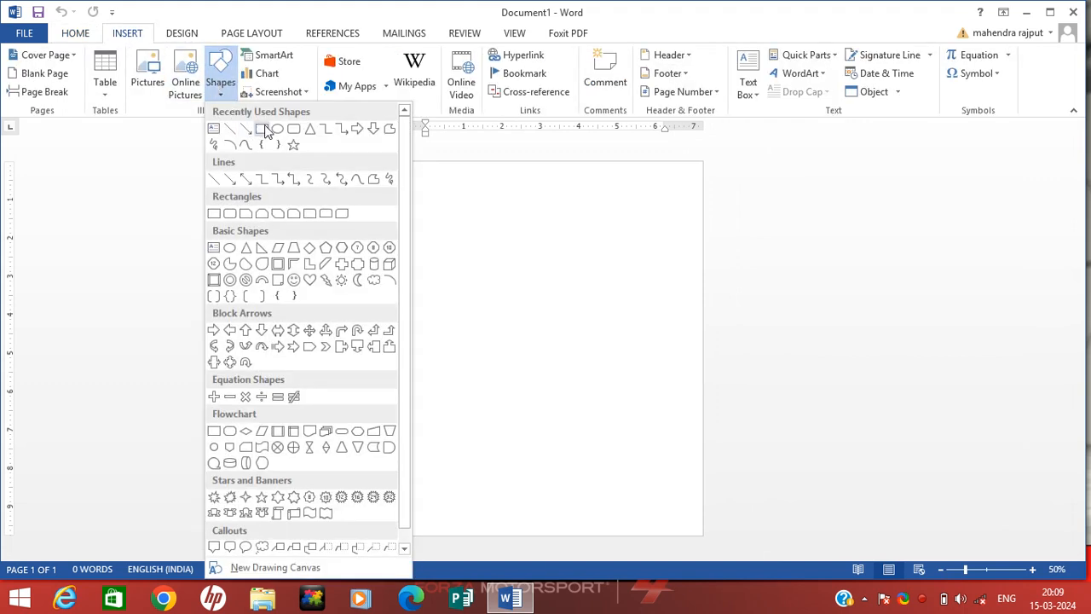
pyautogui.click(372, 180)
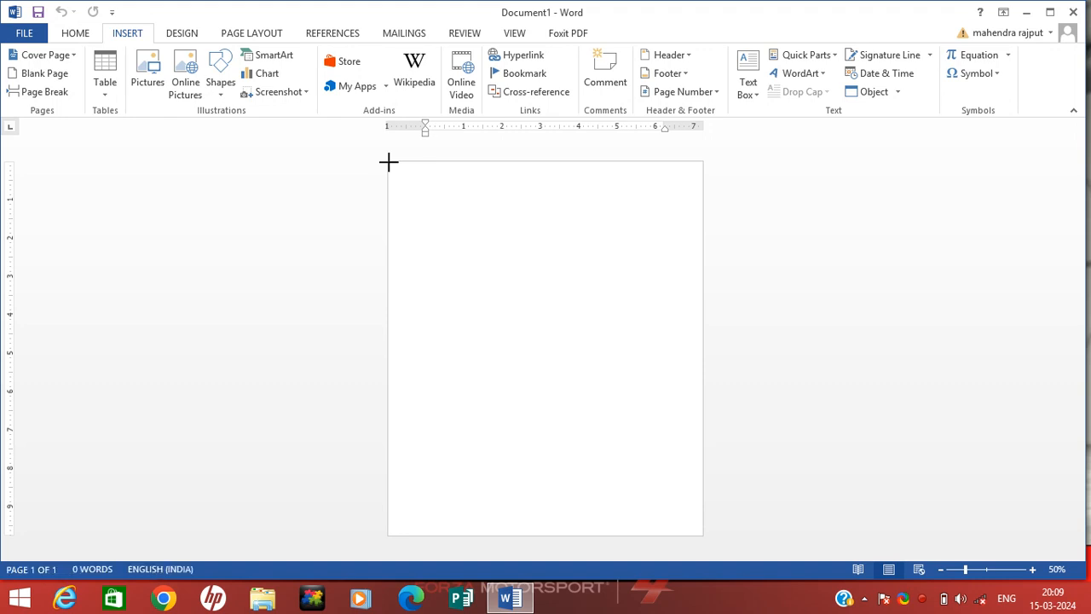
pyautogui.moveTo(389, 162)
pyautogui.mouseDown()
pyautogui.moveTo(504, 164)
pyautogui.moveTo(494, 161)
pyautogui.mouseUp()
pyautogui.click(494, 161)
pyautogui.click(542, 290)
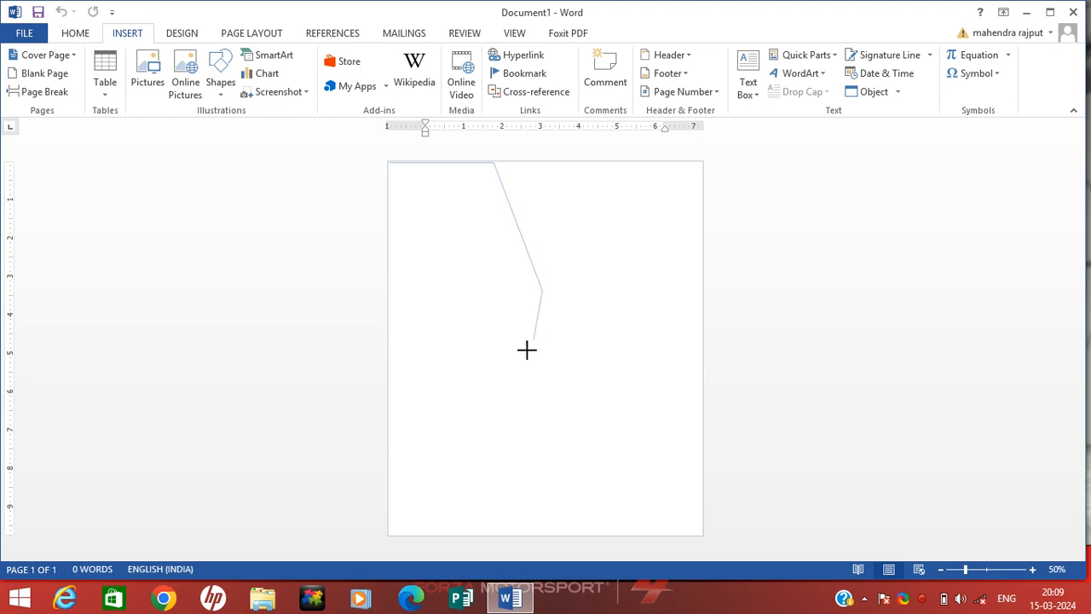
pyautogui.click(390, 533)
pyautogui.click(390, 160)
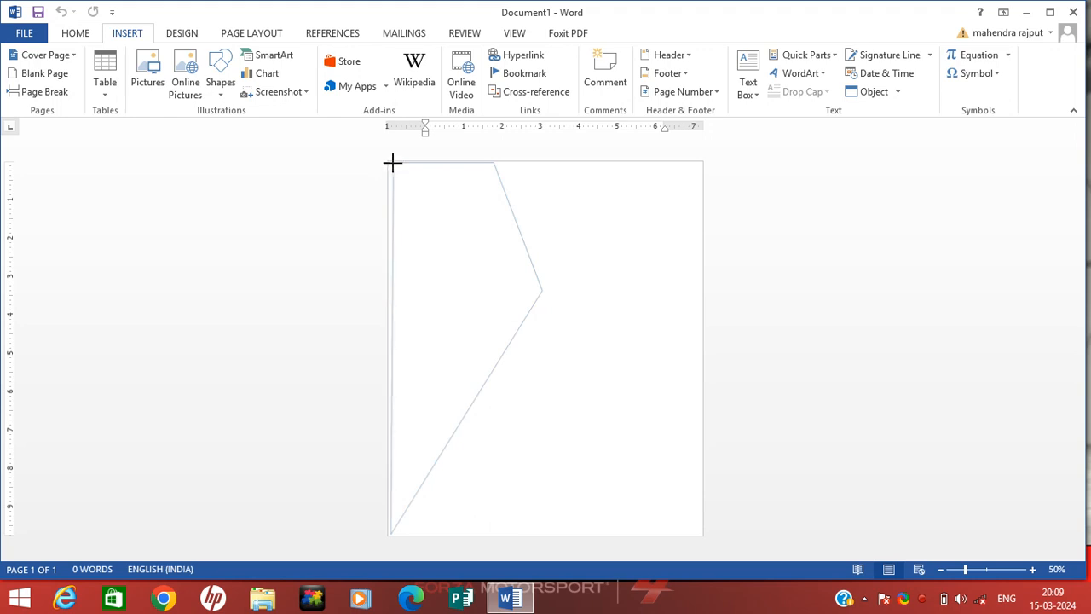
pyautogui.click(389, 159)
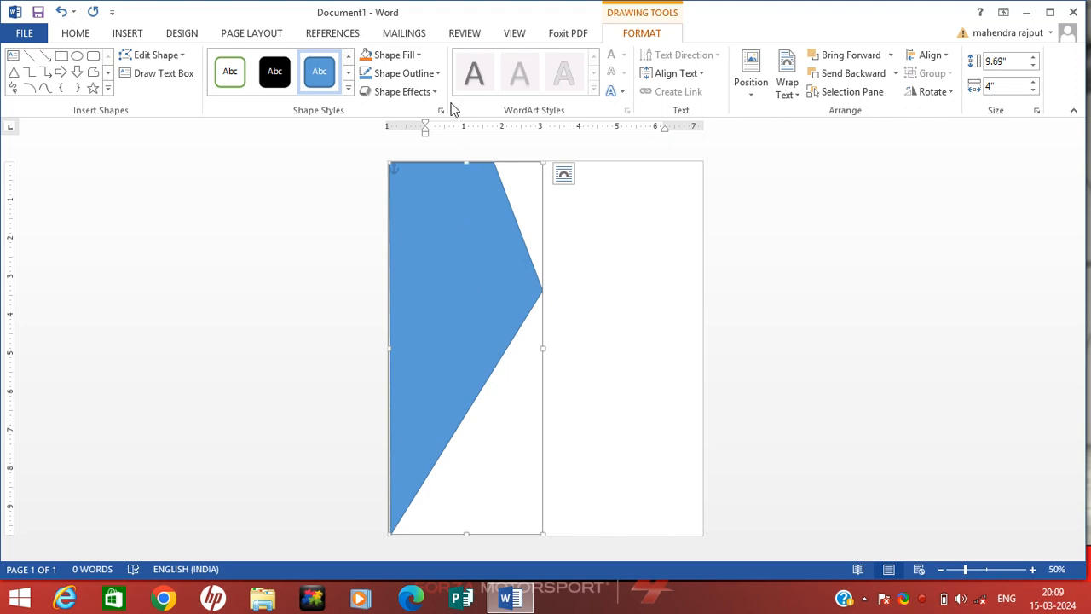
# Step: Fill the freeform shape with standard blue and apply the dark gradient variation that radiates from the centre
pyautogui.click(420, 54)
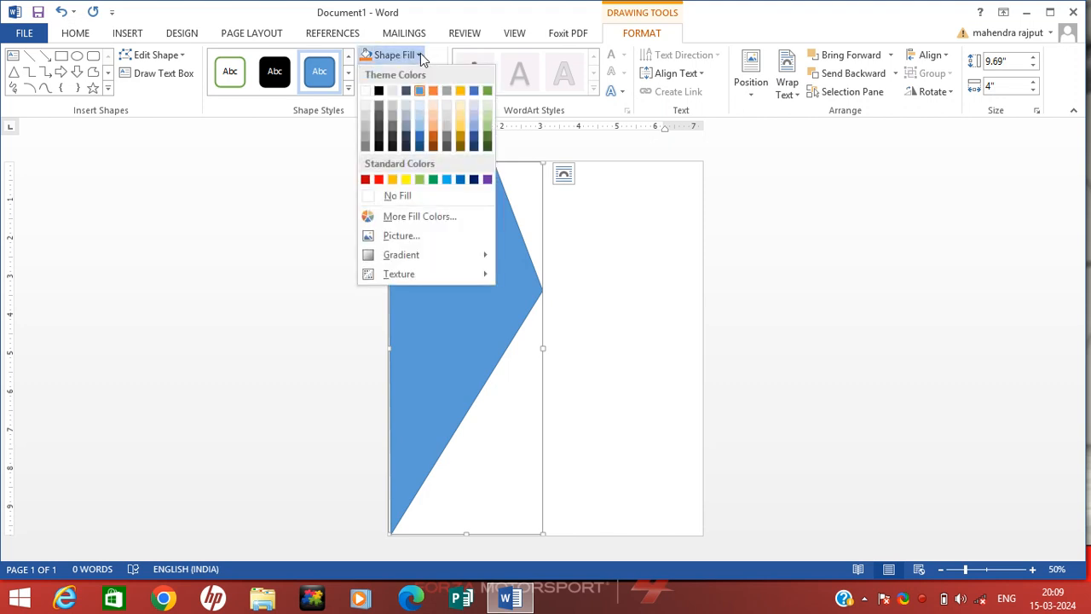
pyautogui.click(460, 180)
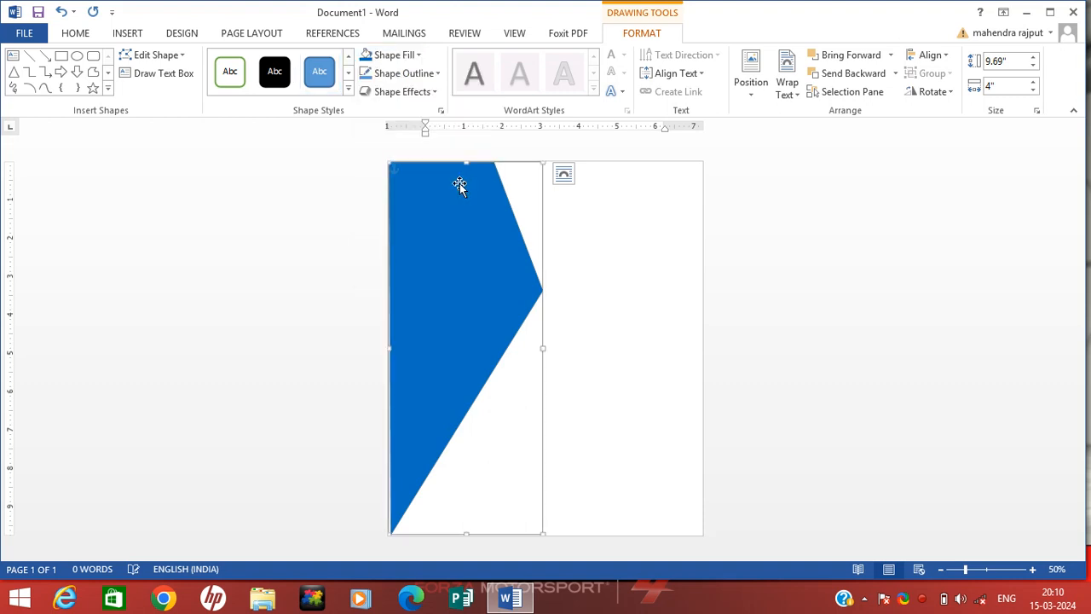
pyautogui.click(436, 74)
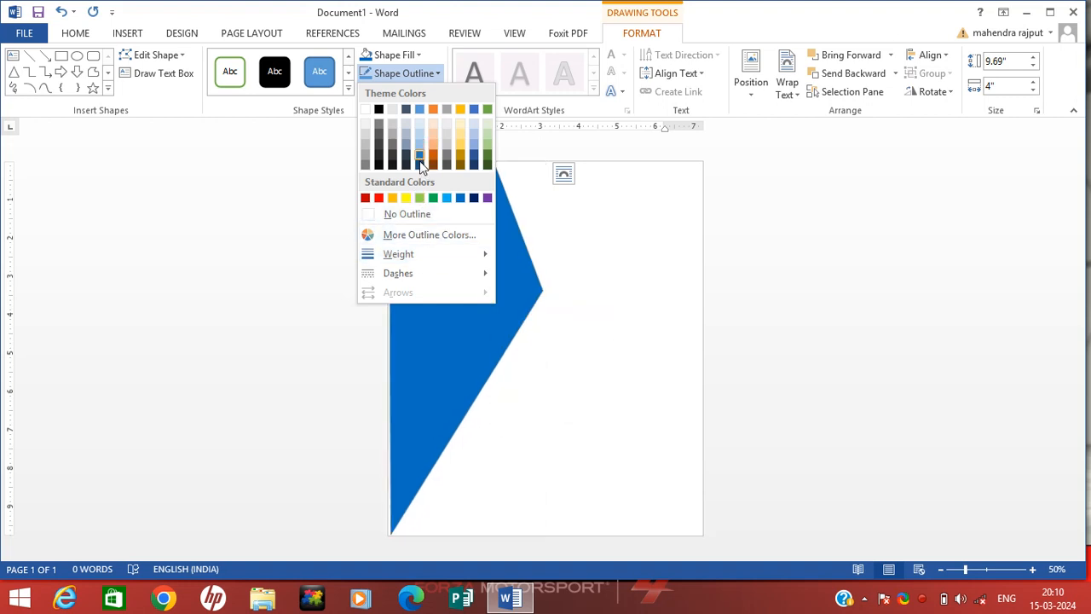
pyautogui.click(407, 56)
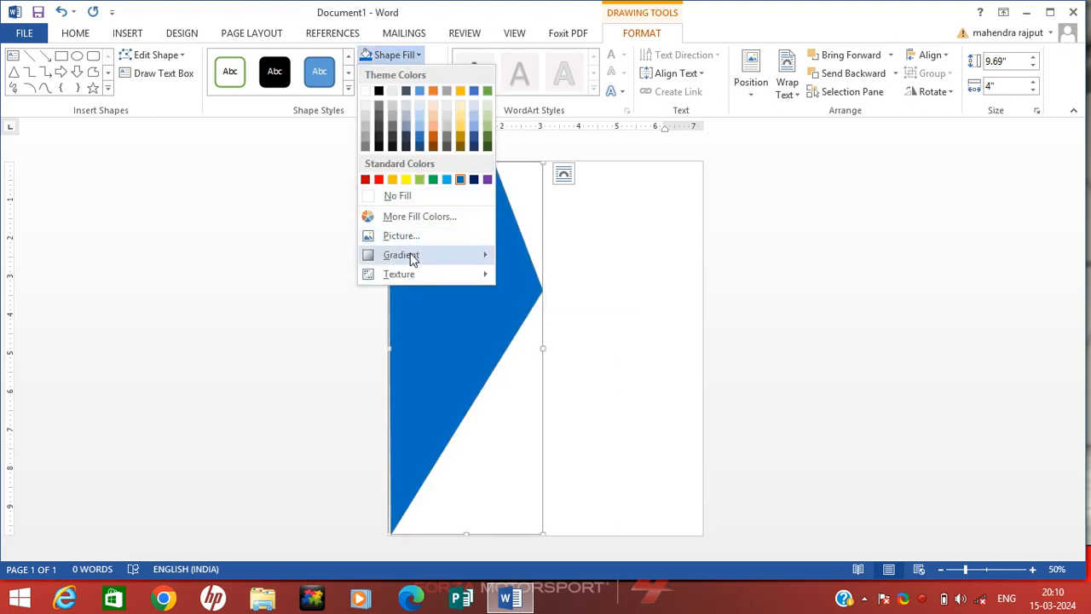
pyautogui.moveTo(412, 259)
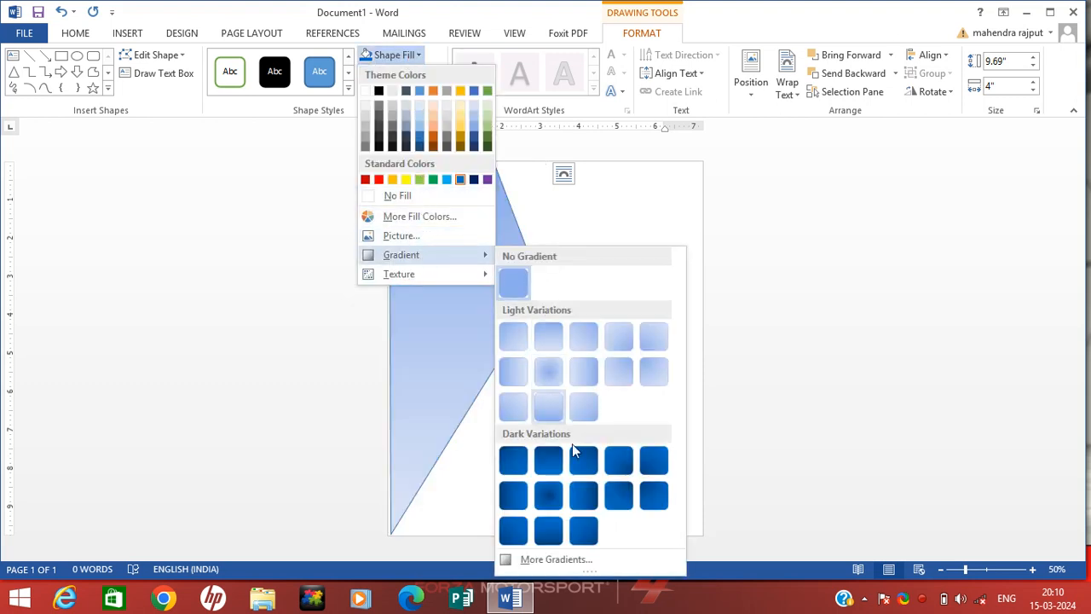
pyautogui.click(549, 494)
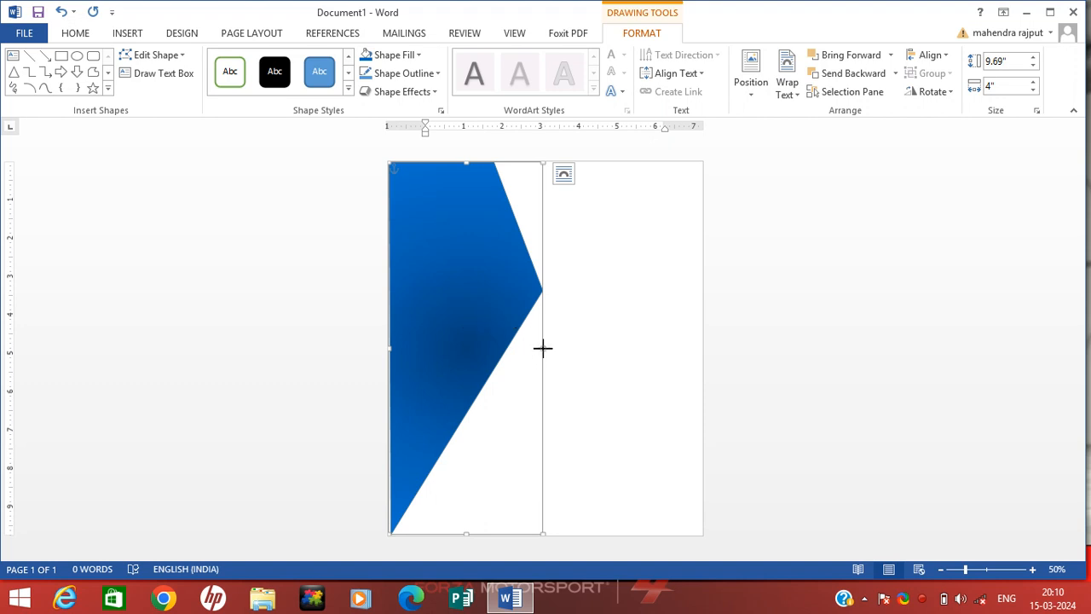
# Step: Widen the blue gradient shape to about 4.4" by extending its right side
pyautogui.moveTo(544, 348); pyautogui.dragTo(557, 350)
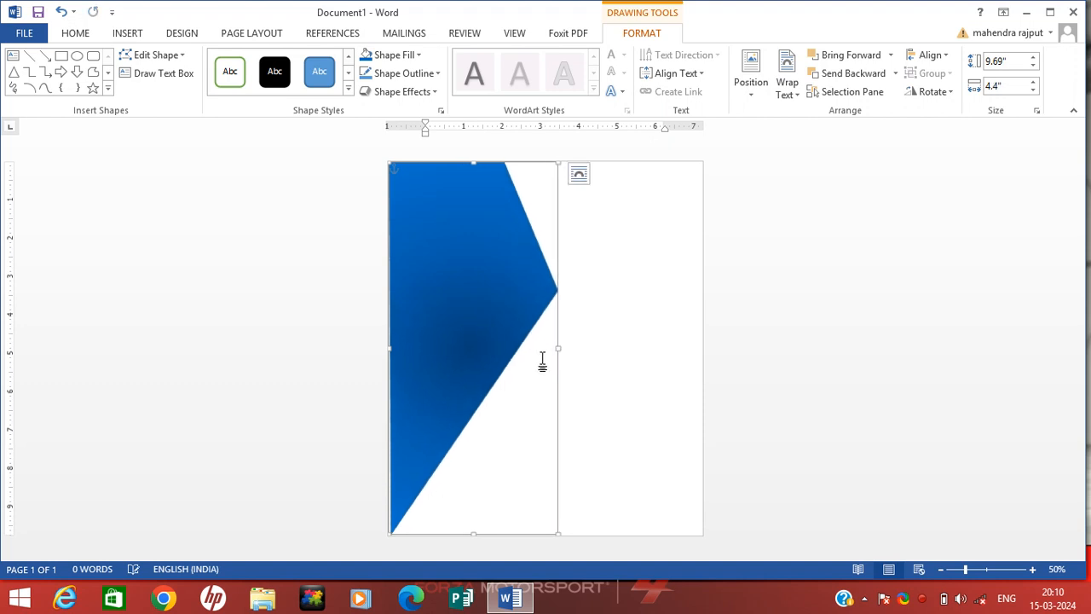
pyautogui.click(536, 366)
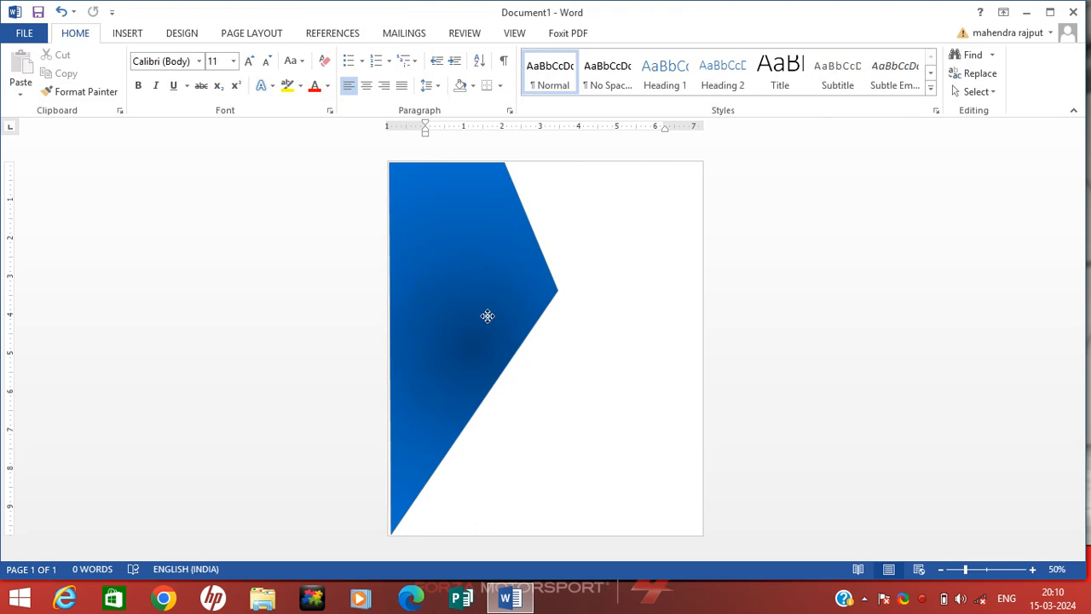
pyautogui.click(487, 317)
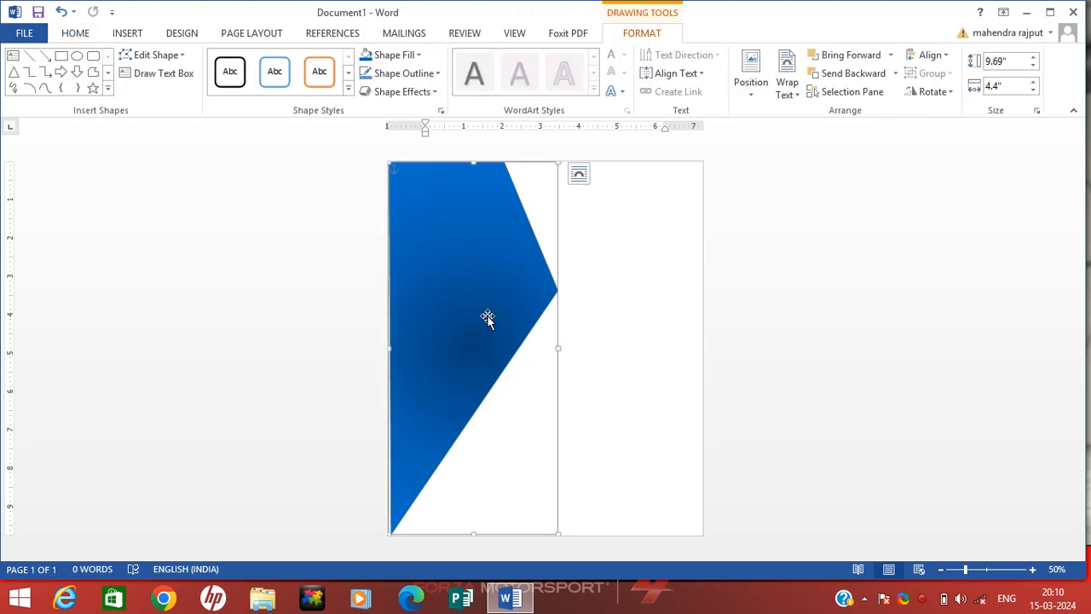
pyautogui.click(598, 265)
# Step: Draw a chevron block arrow about 2.35" wide and 2.94" high beside the blue shape's right-hand point
pyautogui.click(139, 33)
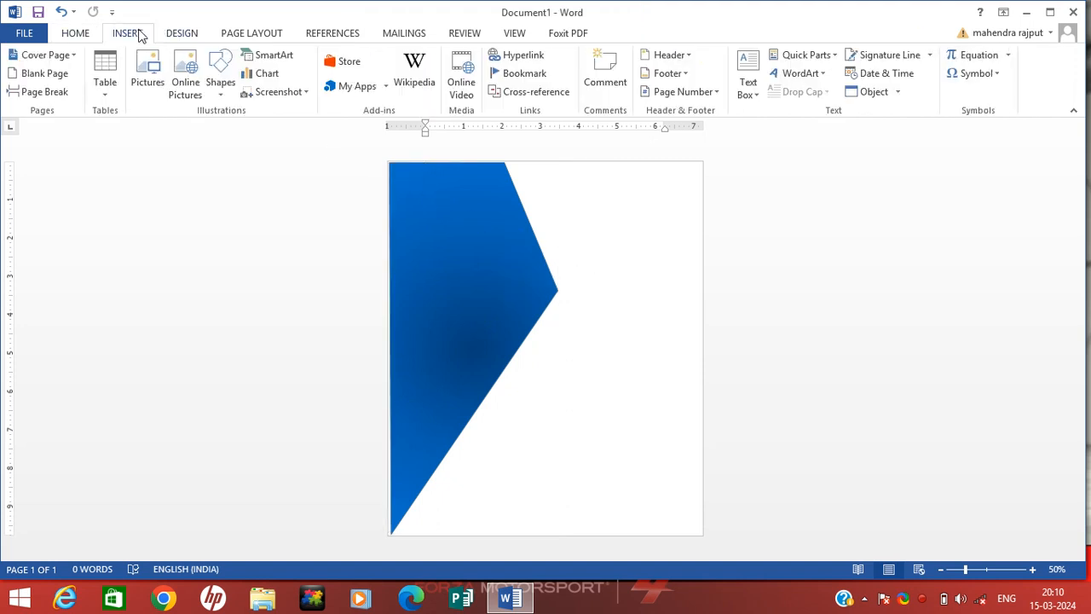
pyautogui.click(220, 90)
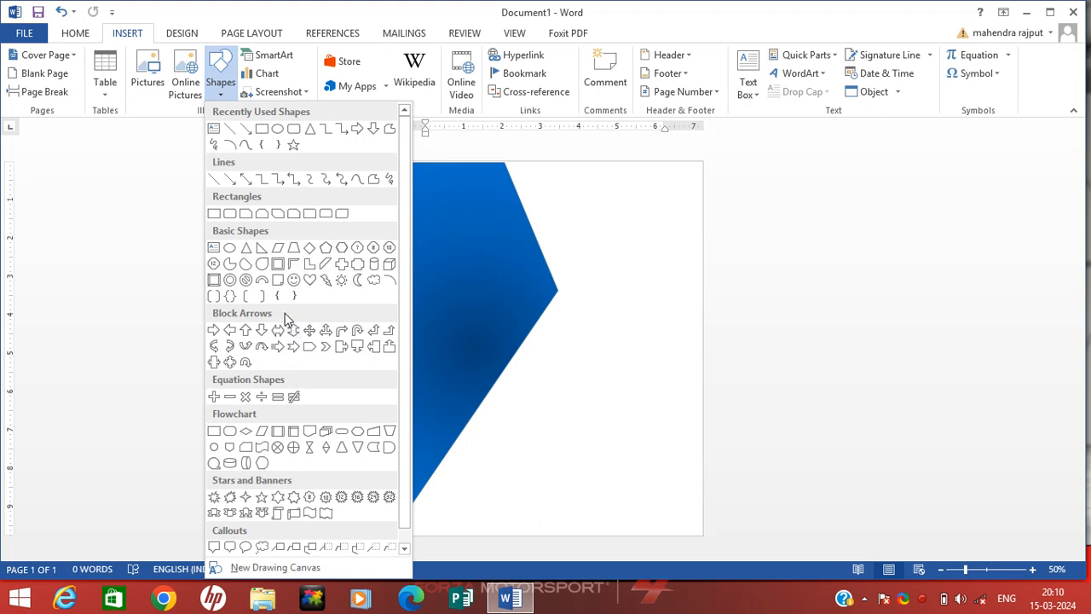
pyautogui.click(325, 346)
pyautogui.moveTo(546, 225)
pyautogui.mouseDown()
pyautogui.moveTo(624, 349)
pyautogui.moveTo(636, 336)
pyautogui.mouseUp()
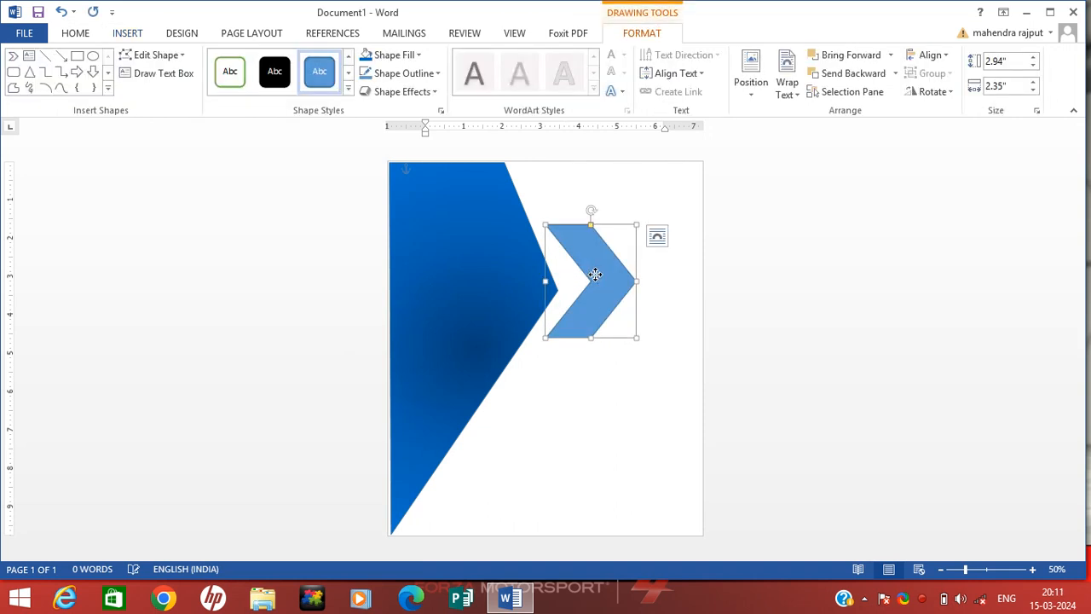
# Step: Move the chevron over the blue shape's right-hand point and send it behind text
pyautogui.moveTo(595, 275); pyautogui.dragTo(561, 284)
pyautogui.rightClick(563, 286)
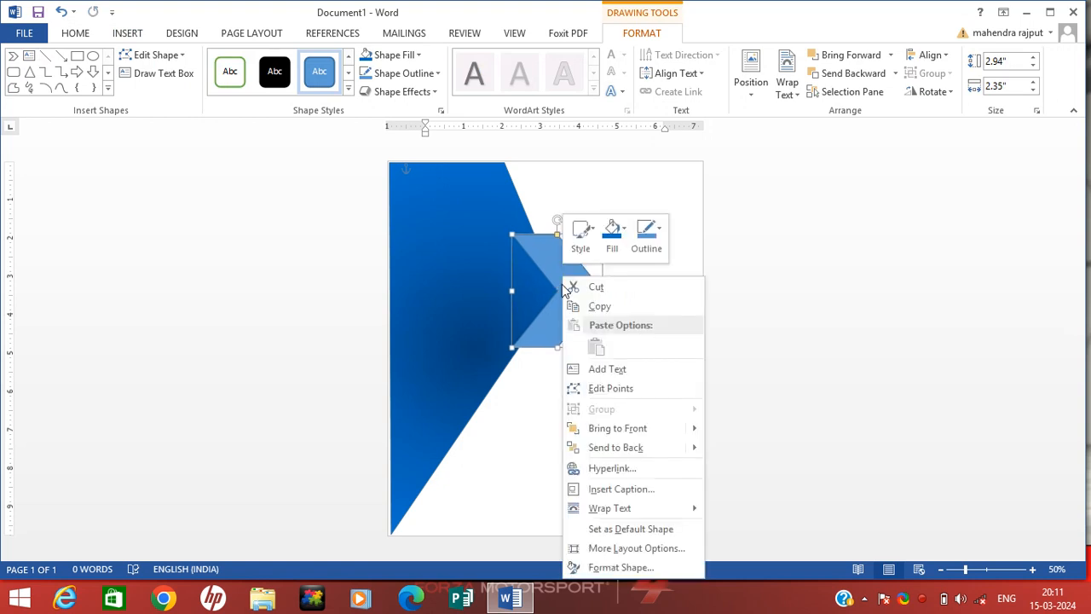
pyautogui.moveTo(608, 452)
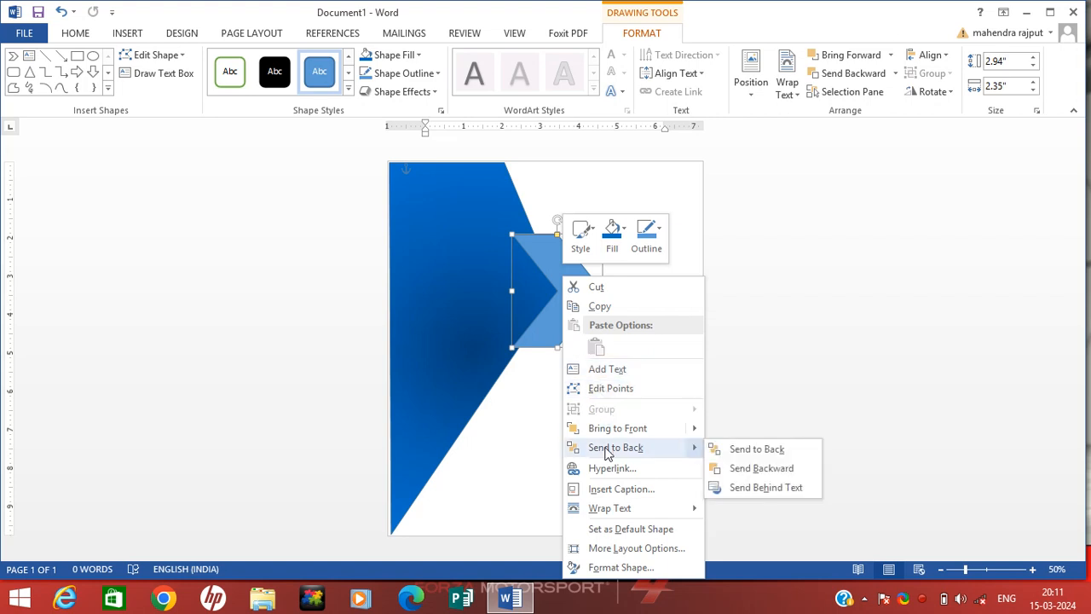
pyautogui.click(756, 487)
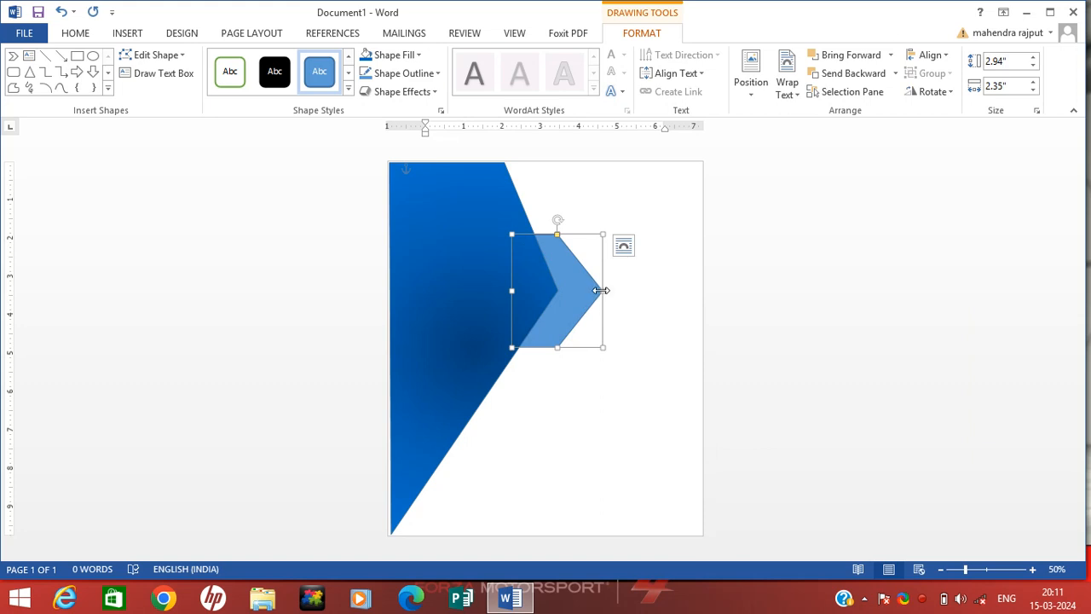
# Step: Shrink the chevron to about 2" wide and 2.81" high
pyautogui.moveTo(604, 291)
pyautogui.mouseDown()
pyautogui.moveTo(613, 292)
pyautogui.moveTo(577, 290)
pyautogui.moveTo(589, 291)
pyautogui.mouseUp()
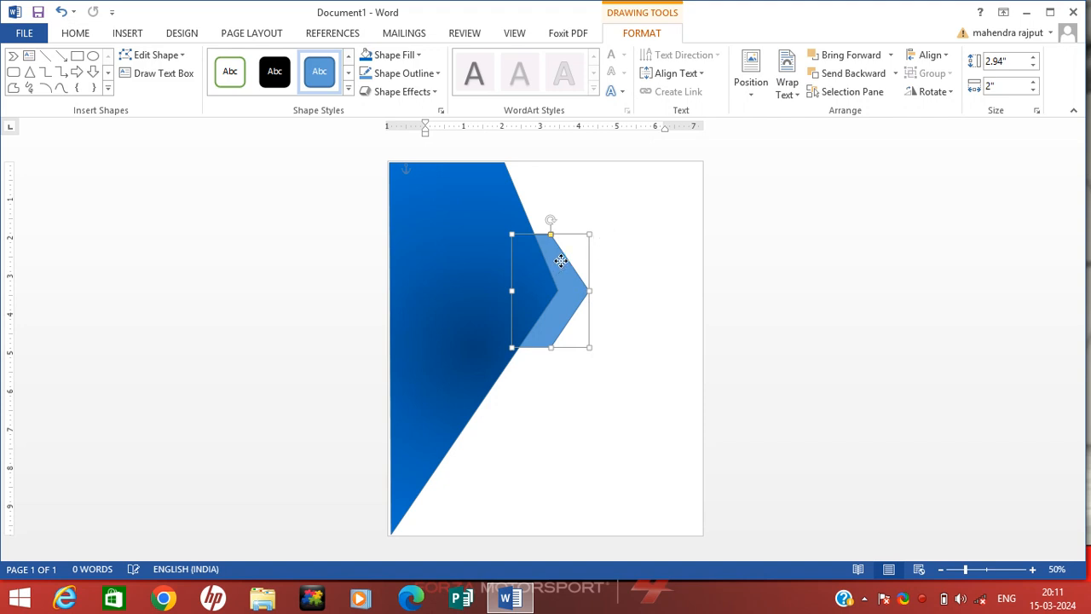
pyautogui.moveTo(551, 347); pyautogui.dragTo(546, 343)
pyautogui.click(565, 341)
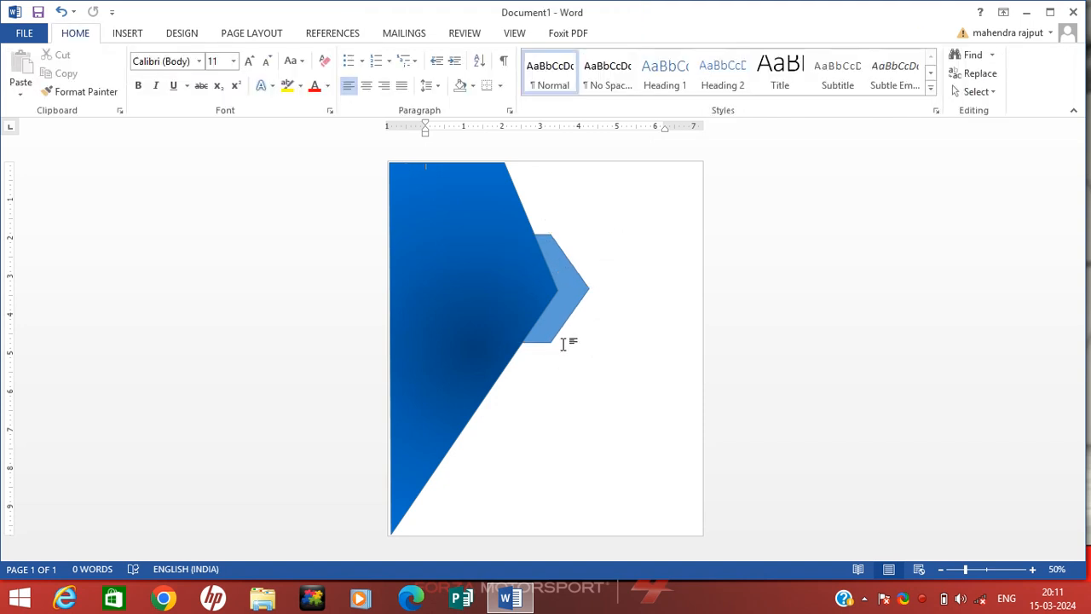
# Step: Duplicate the chevron and place the copy just to the right of the original at the same height
pyautogui.click(558, 303)
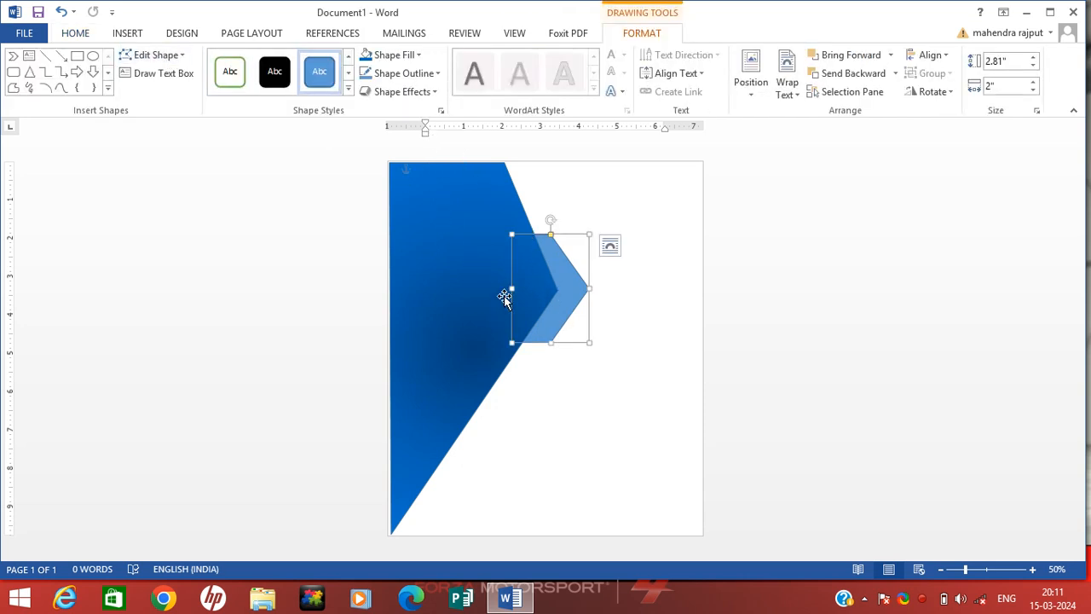
pyautogui.moveTo(506, 300); pyautogui.dragTo(606, 284)
pyautogui.click(610, 353)
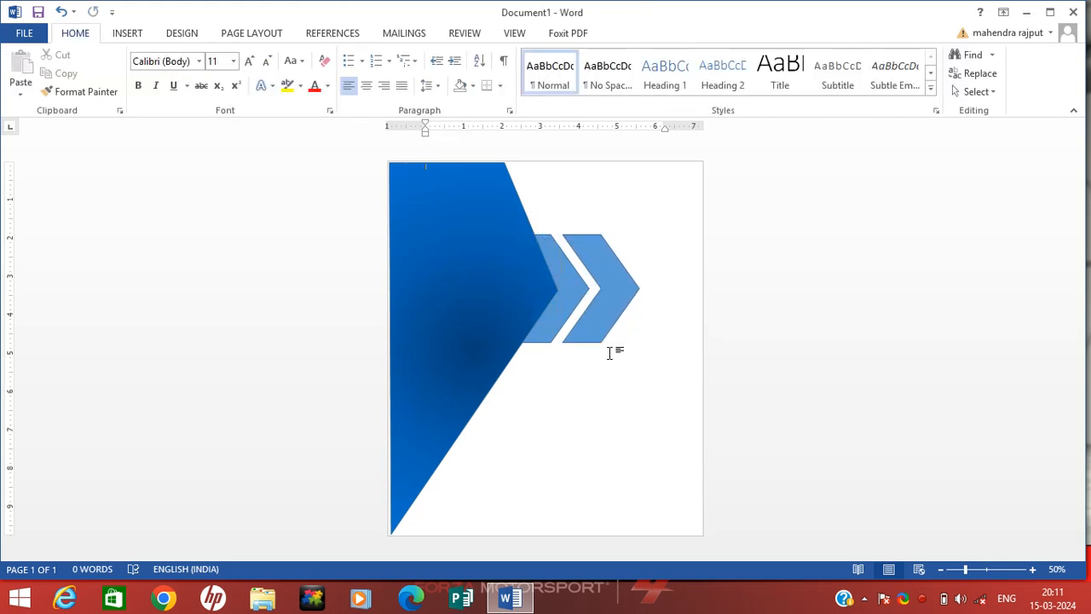
# Step: Fill both chevrons with the group photo 360_F_488521411 from the Downloads folder, working offline
pyautogui.click(616, 298)
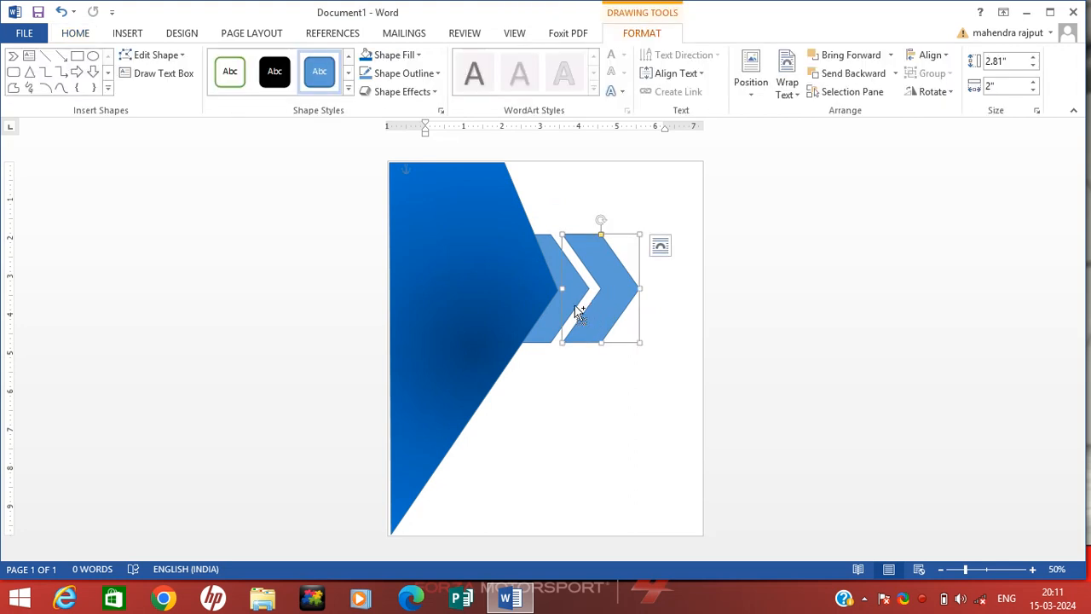
pyautogui.keyDown('shift'); pyautogui.click(555, 324); pyautogui.keyUp('shift')
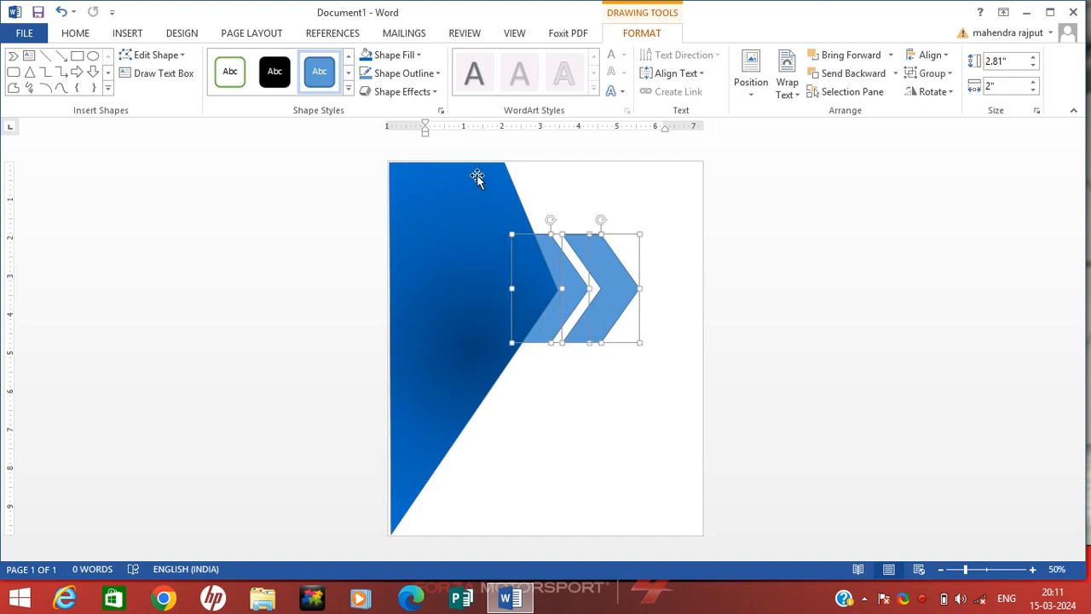
pyautogui.click(394, 54)
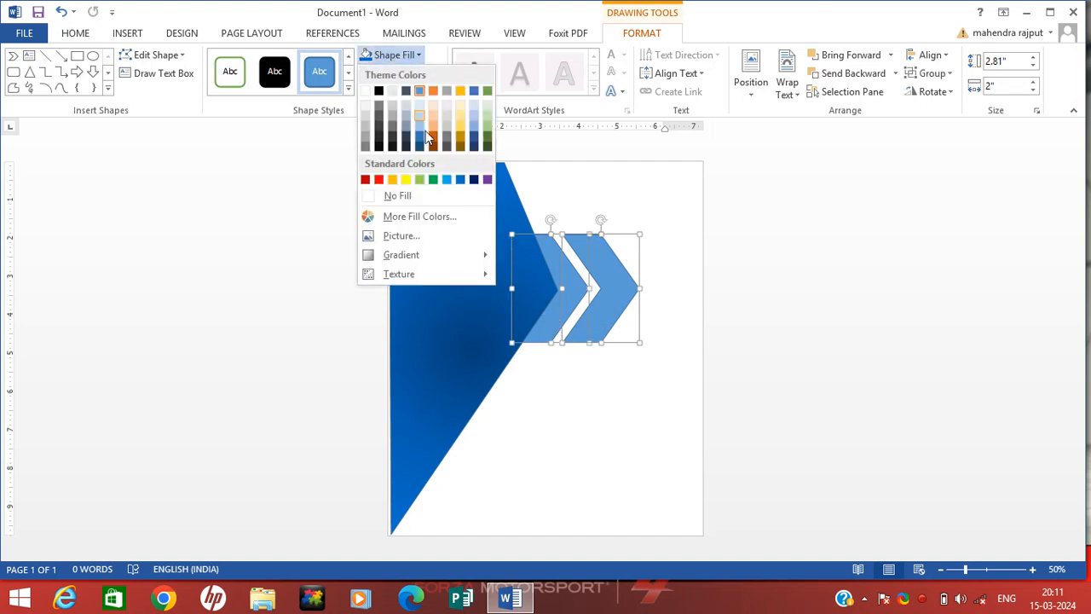
pyautogui.click(424, 236)
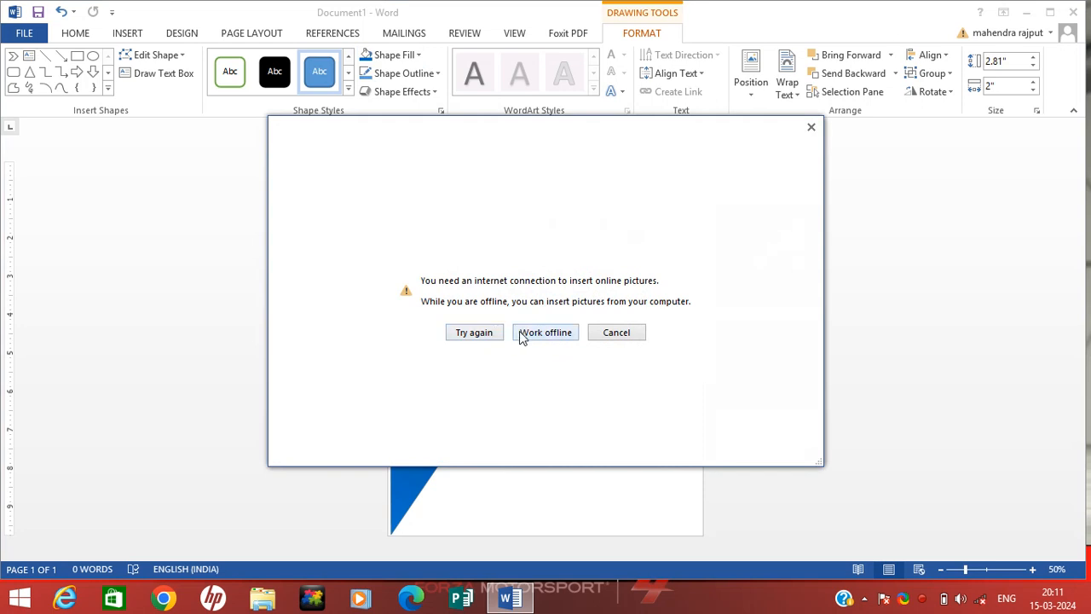
pyautogui.click(520, 334)
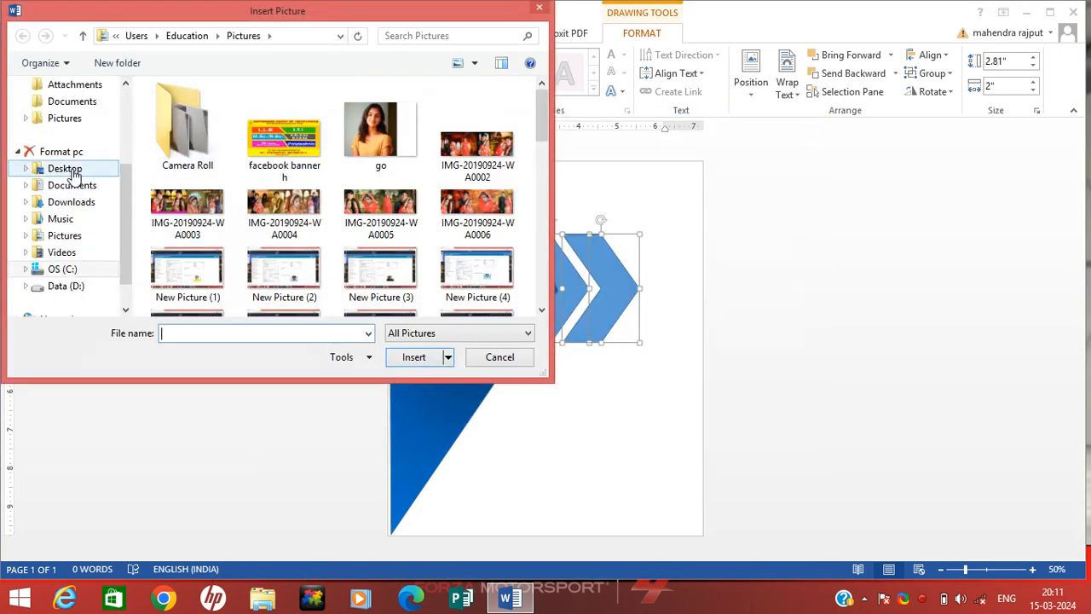
pyautogui.click(91, 205)
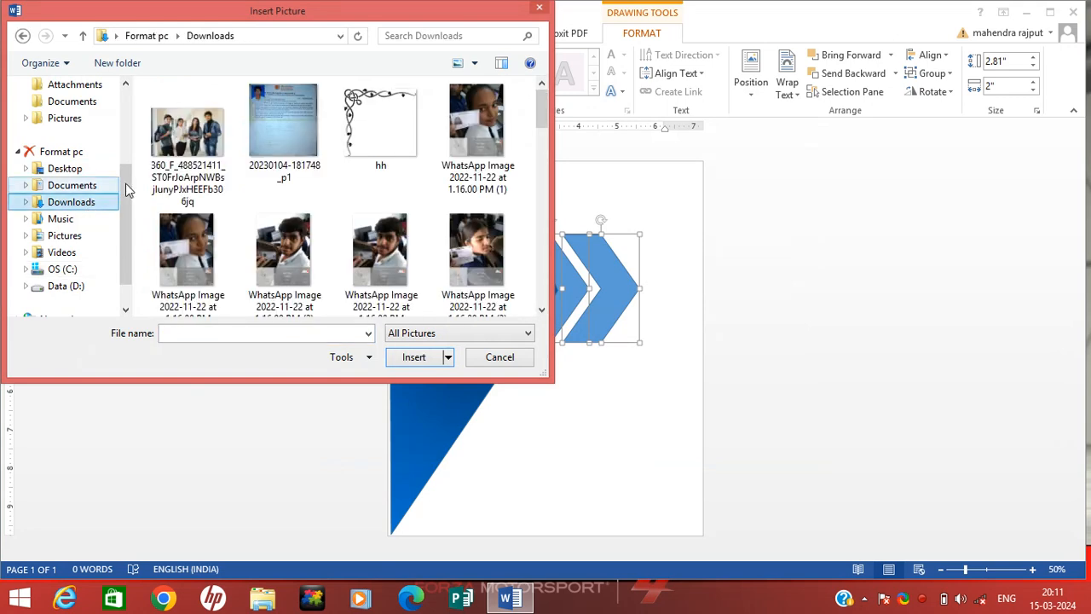
pyautogui.doubleClick(193, 132)
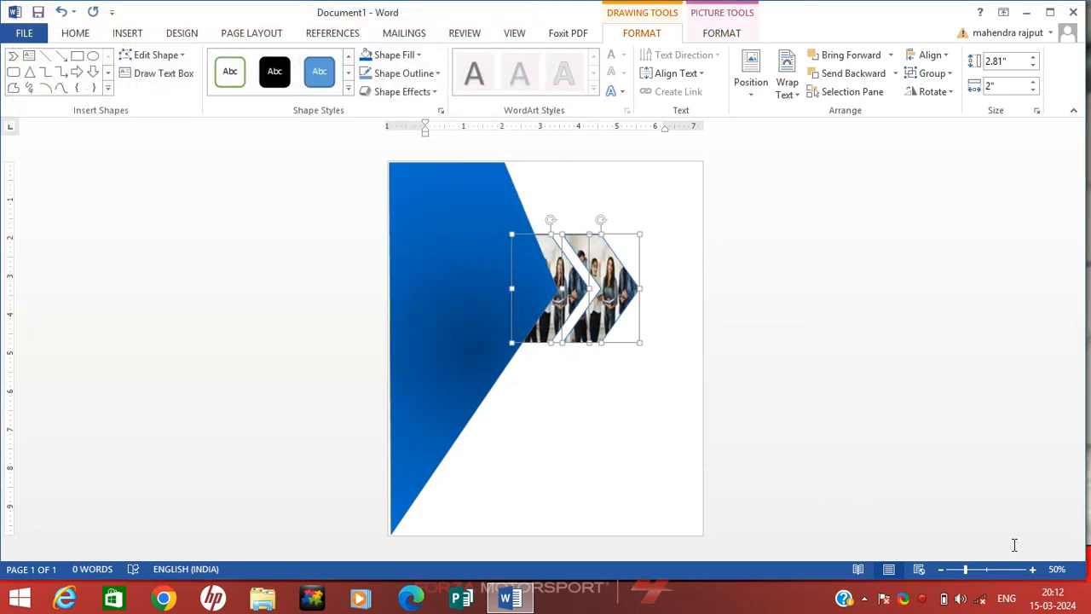
# Step: Remove the outline from both picture-filled chevrons
pyautogui.click(1033, 569)
pyautogui.click(1033, 570)
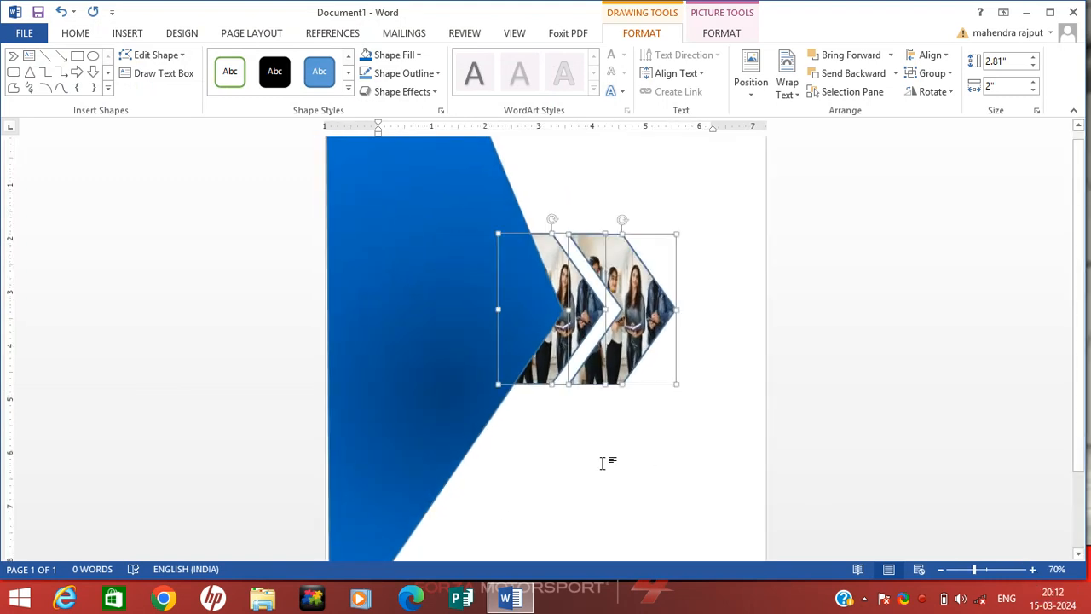
pyautogui.click(560, 443)
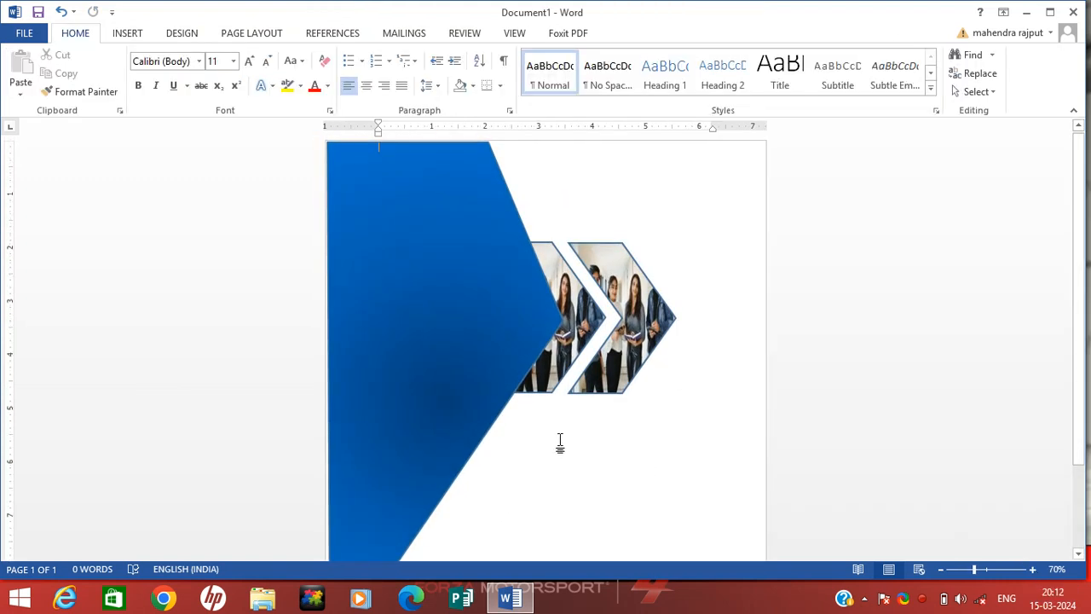
pyautogui.click(600, 261)
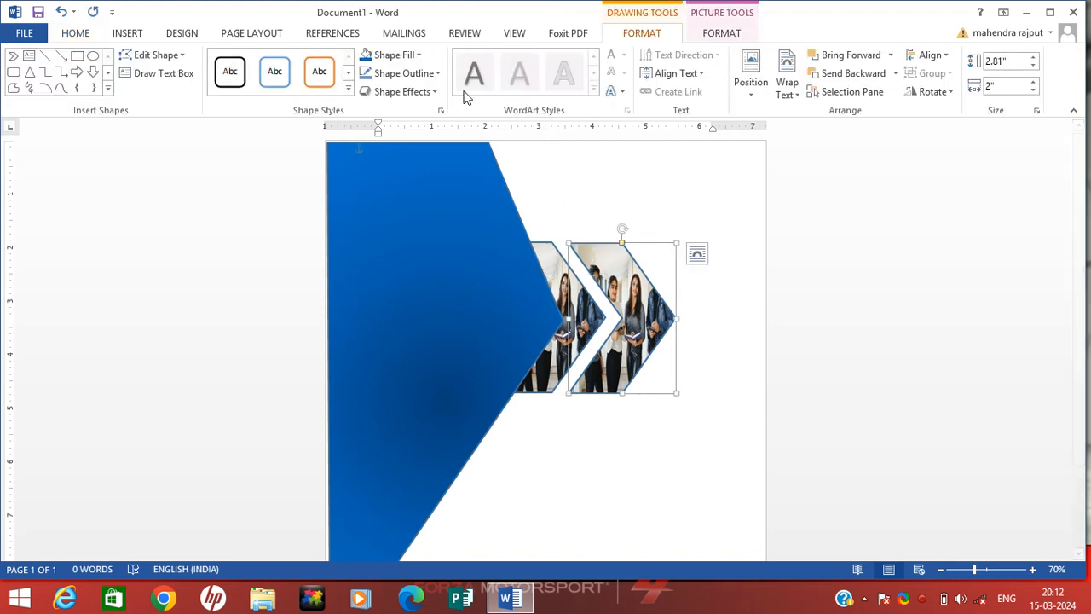
pyautogui.click(436, 73)
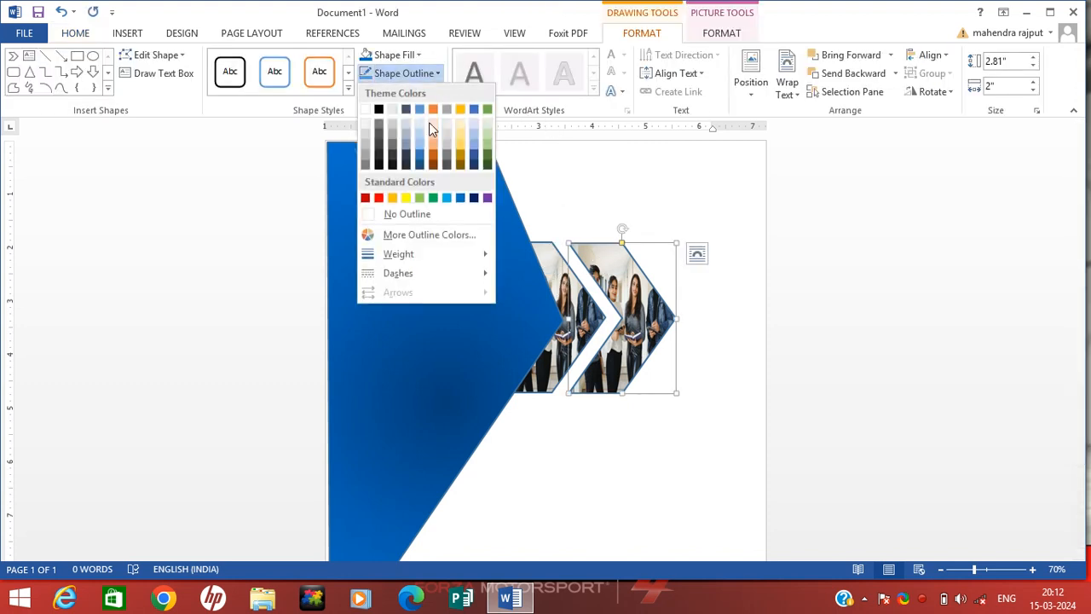
pyautogui.click(396, 215)
pyautogui.click(543, 258)
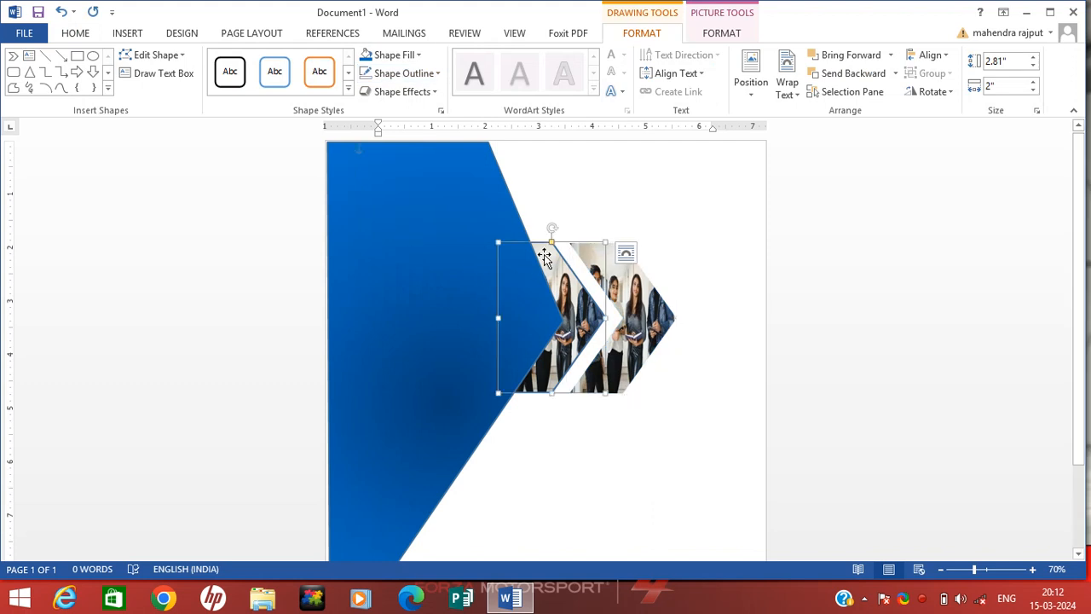
pyautogui.click(408, 75)
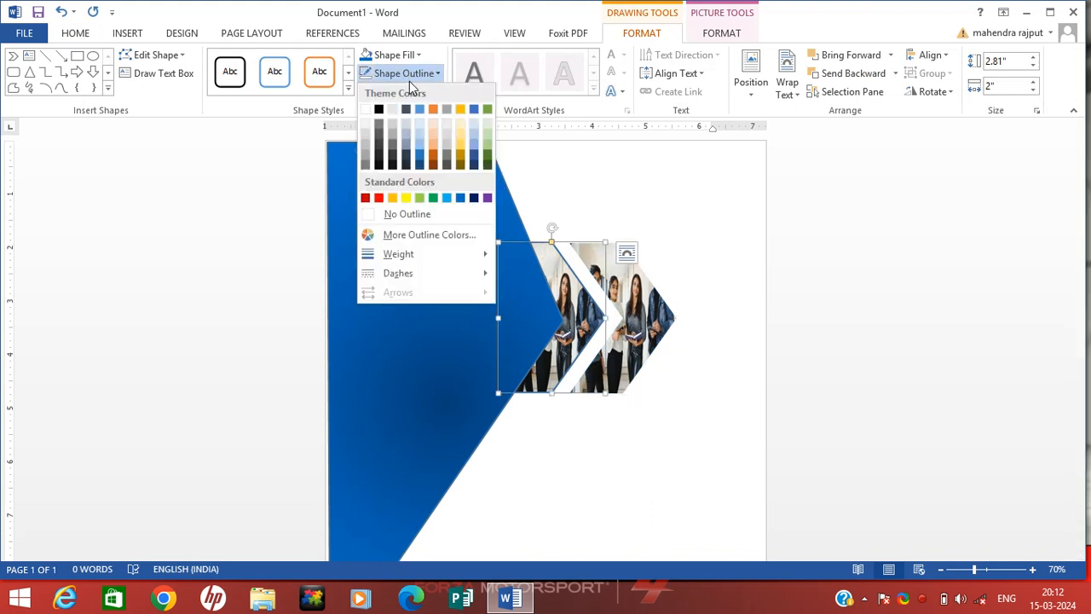
pyautogui.click(398, 214)
pyautogui.click(626, 474)
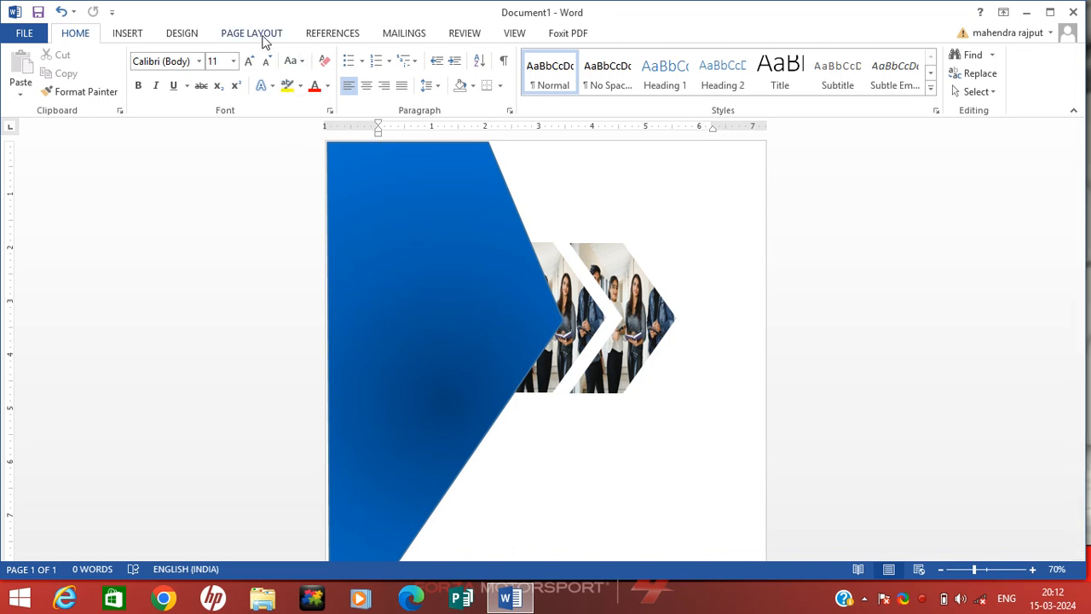
# Step: Set the page colour to a very light gold theme tint
pyautogui.click(175, 36)
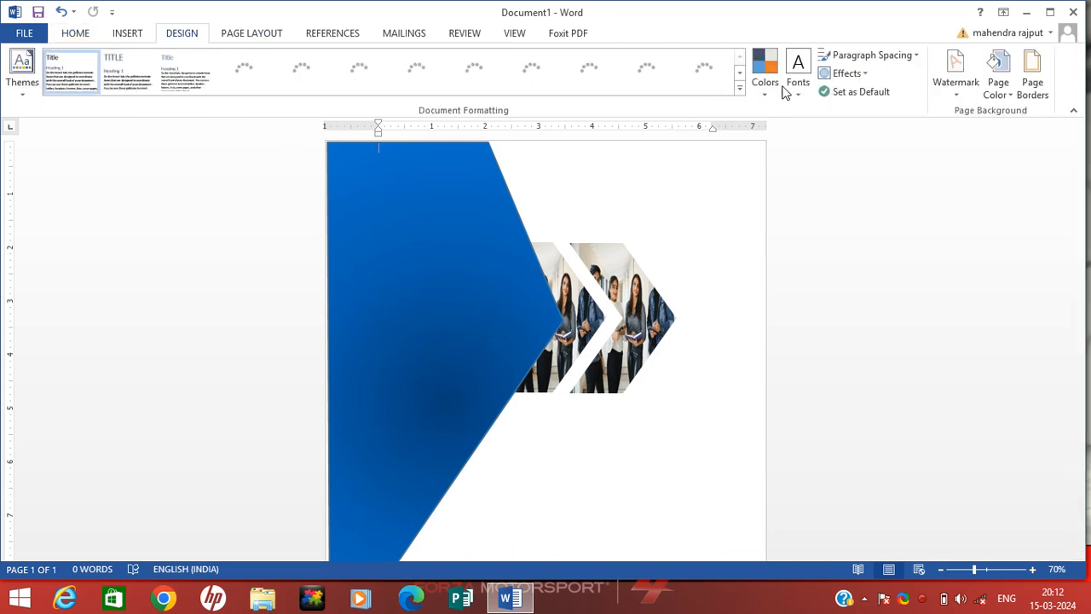
pyautogui.click(998, 95)
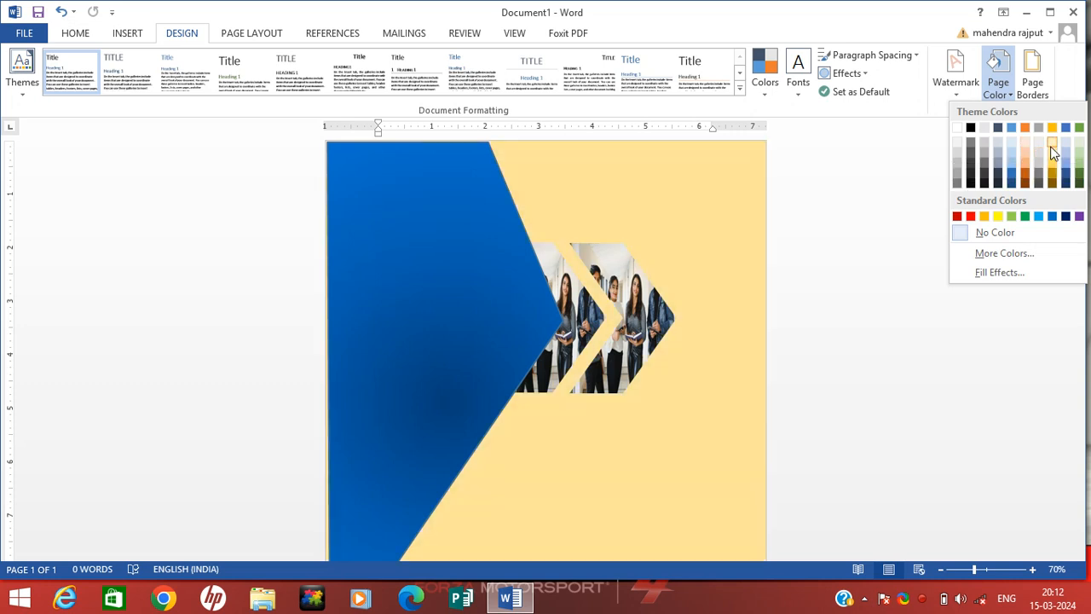
pyautogui.press('Escape')
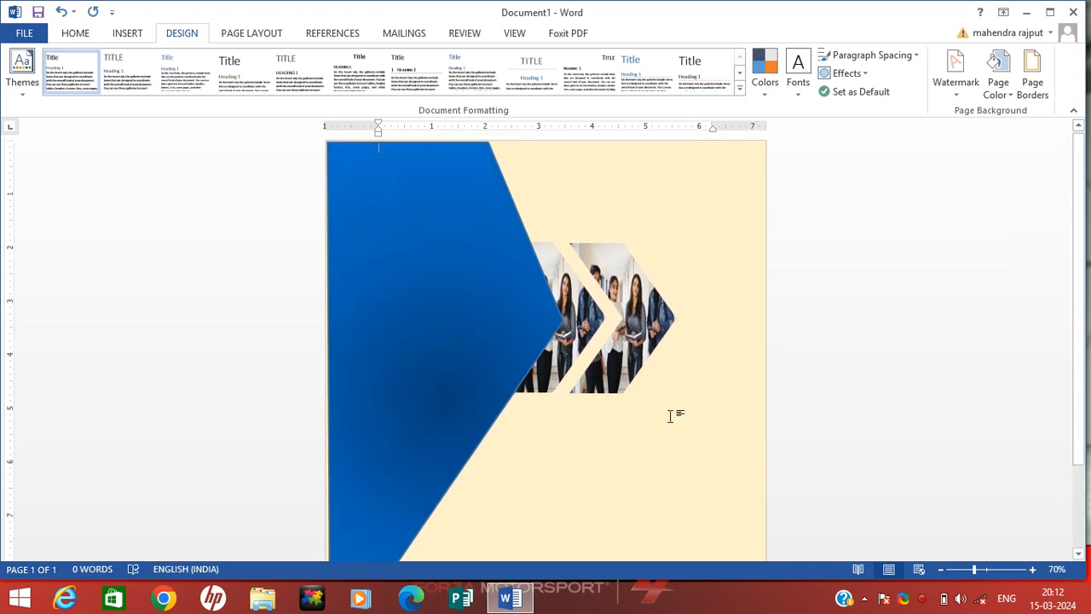
pyautogui.scroll(-2, 671, 415)
pyautogui.scroll(2, 470, 375)
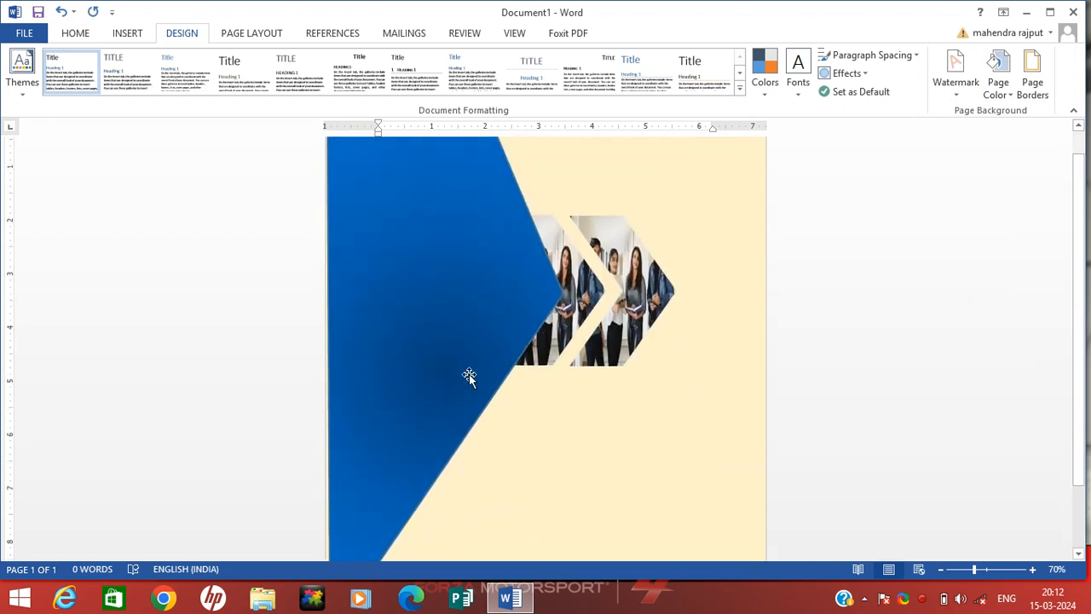
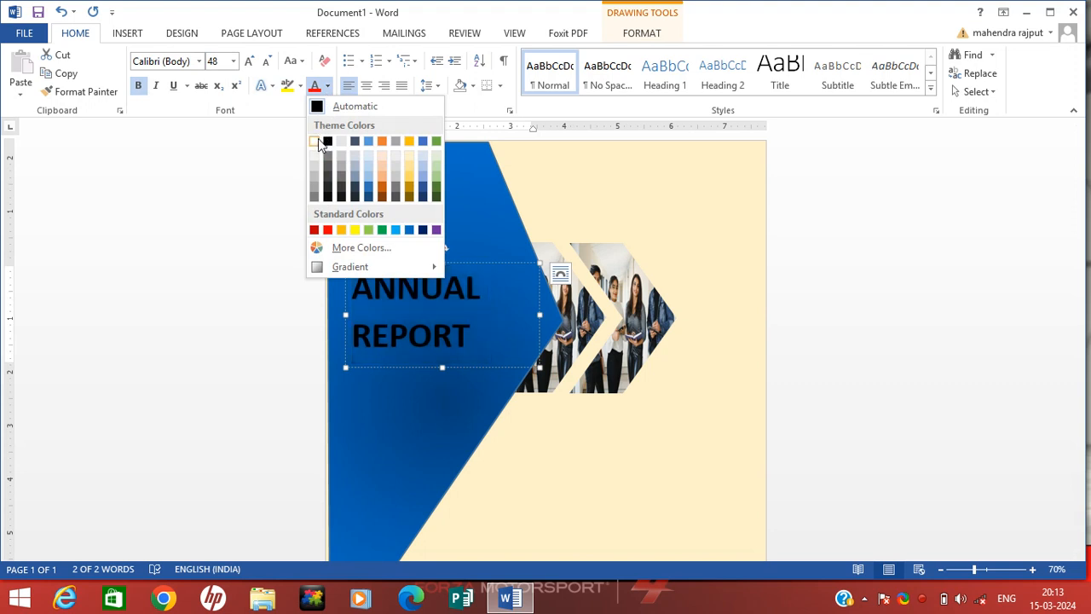
# Step: Colour the ANNUAL REPORT text white and slightly reduce the height of its text box
pyautogui.click(314, 140)
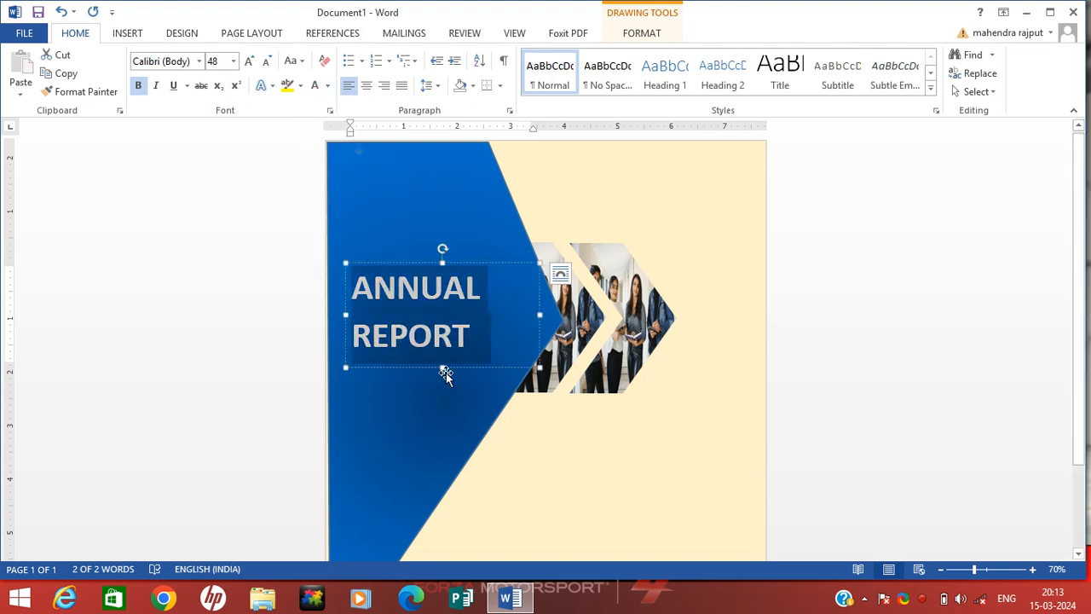
pyautogui.moveTo(442, 368)
pyautogui.mouseDown()
pyautogui.moveTo(442, 345)
pyautogui.moveTo(442, 356)
pyautogui.mouseUp()
# Step: Remove the space after the paragraph for the ANNUAL REPORT title
pyautogui.moveTo(350, 288); pyautogui.dragTo(390, 325)
pyautogui.click(442, 89)
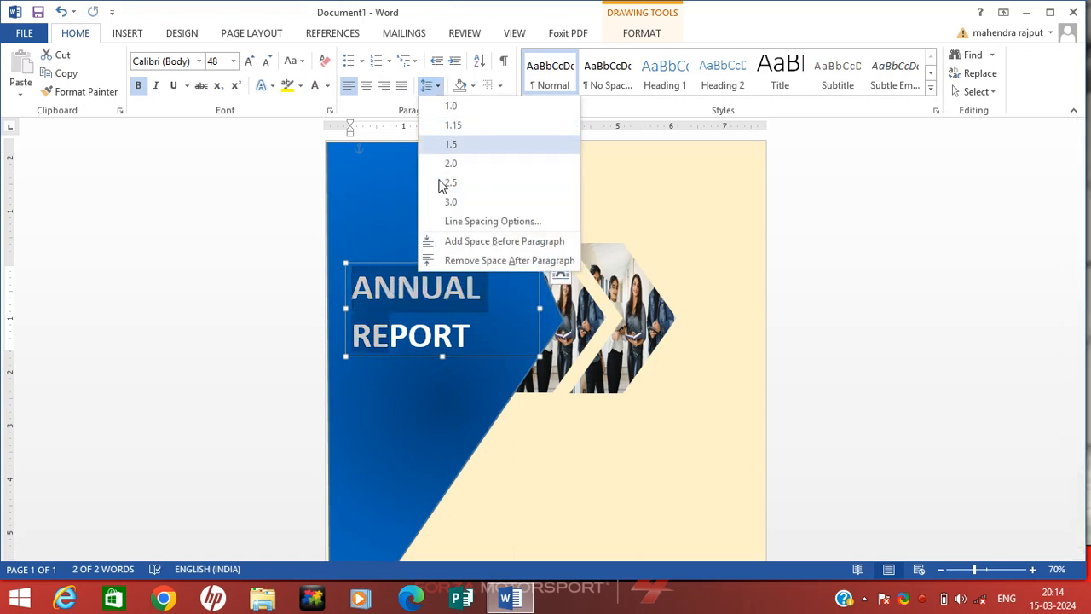
pyautogui.click(451, 260)
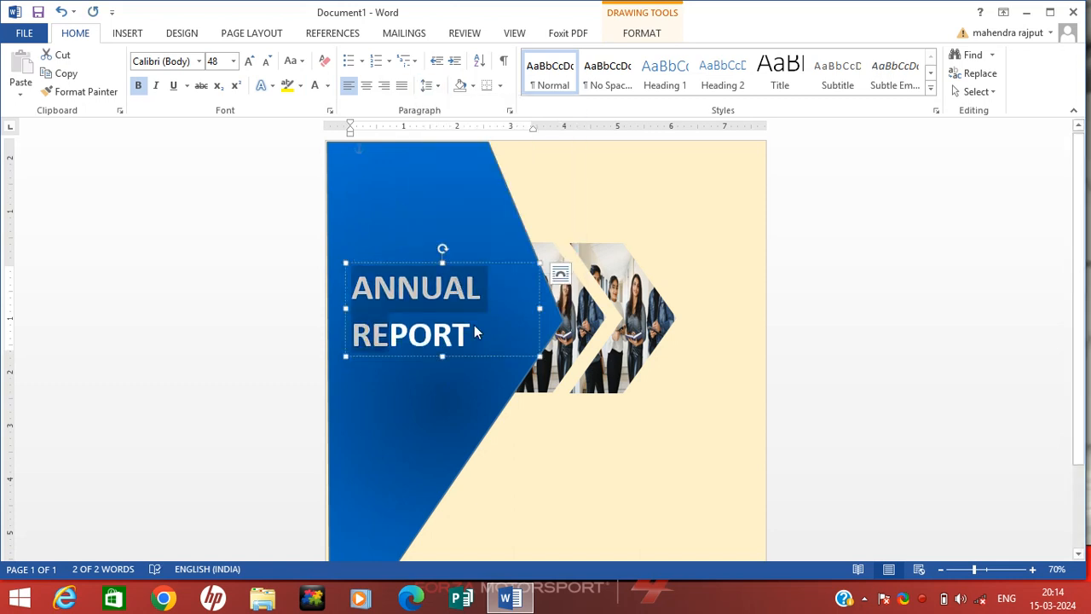
pyautogui.click(428, 372)
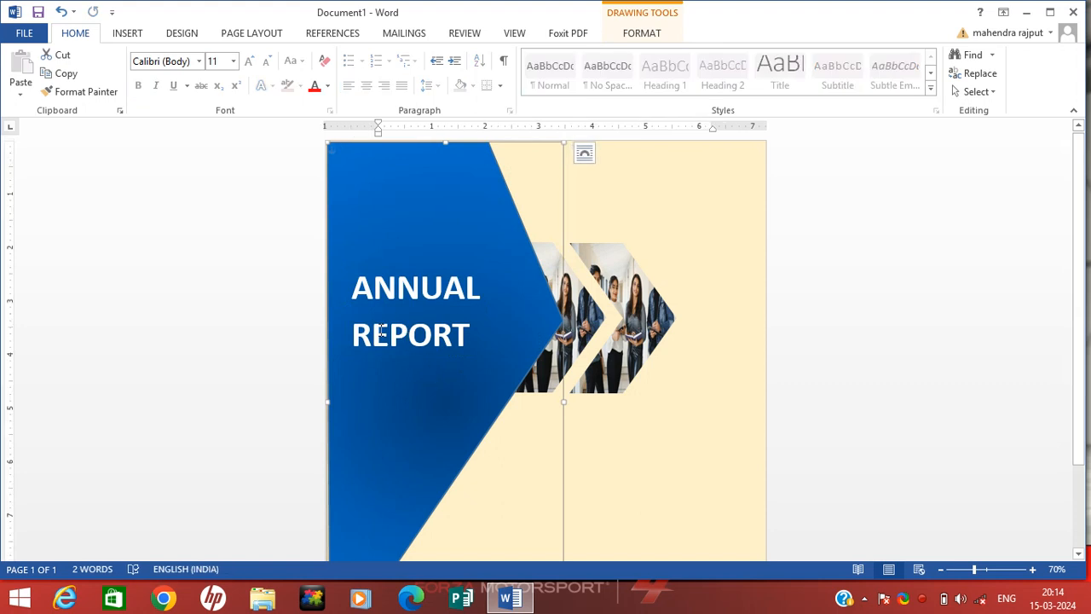
# Step: Centre the ANNUAL REPORT title within its text box
pyautogui.click(356, 336)
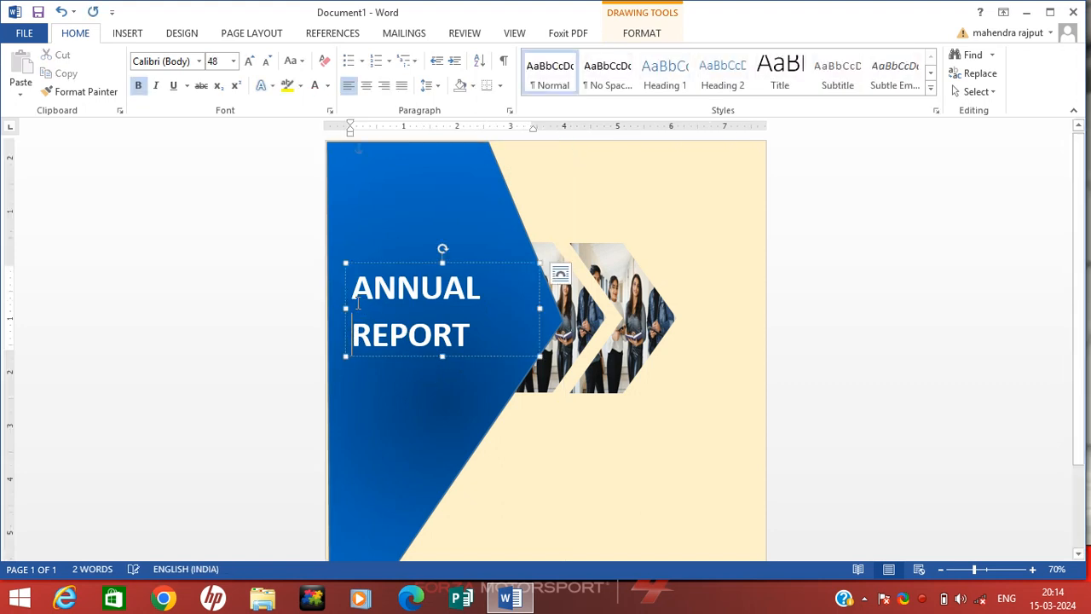
pyautogui.click(366, 85)
pyautogui.click(402, 406)
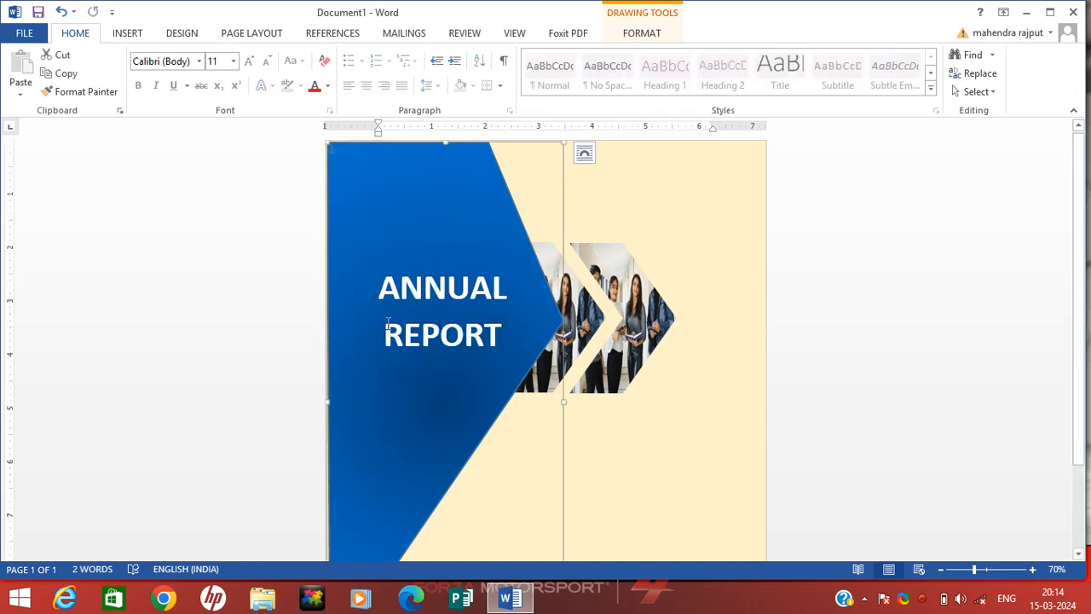
# Step: Change the font colour of the word REPORT to a light blue theme tint
pyautogui.moveTo(385, 333); pyautogui.dragTo(503, 335)
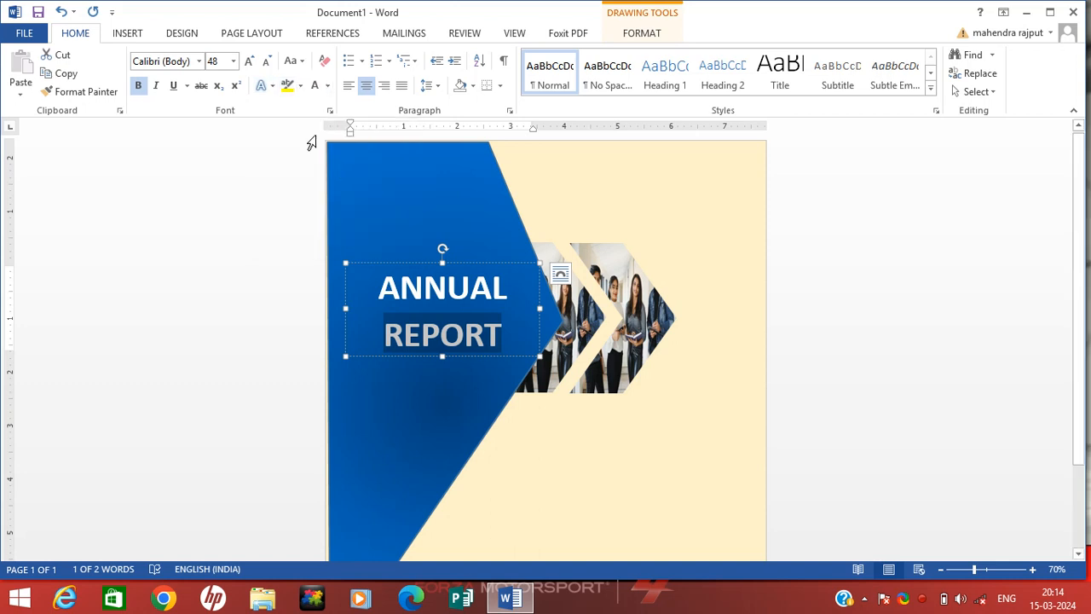
pyautogui.click(327, 85)
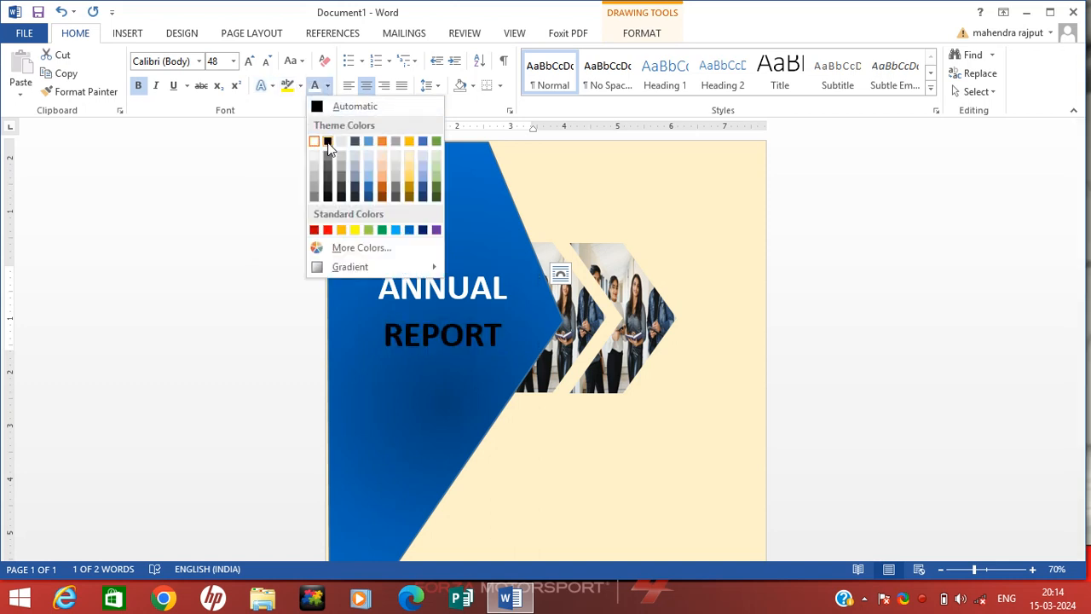
pyautogui.click(366, 184)
pyautogui.click(415, 416)
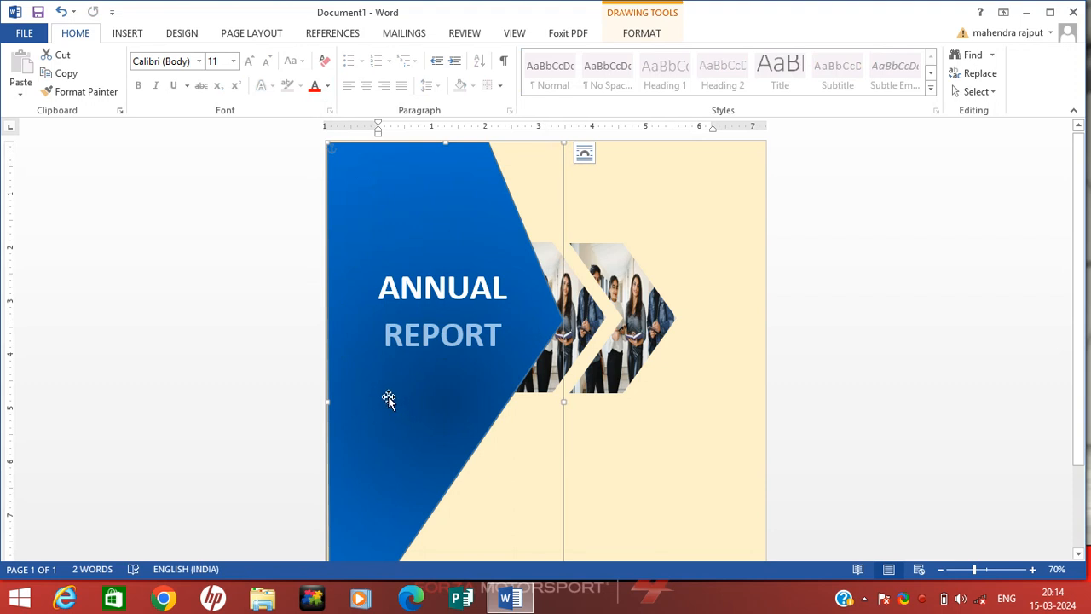
# Step: Draw an oval about 2.79" wide and 1.07" high on the blue shape below the ANNUAL REPORT title
pyautogui.click(128, 33)
pyautogui.click(220, 75)
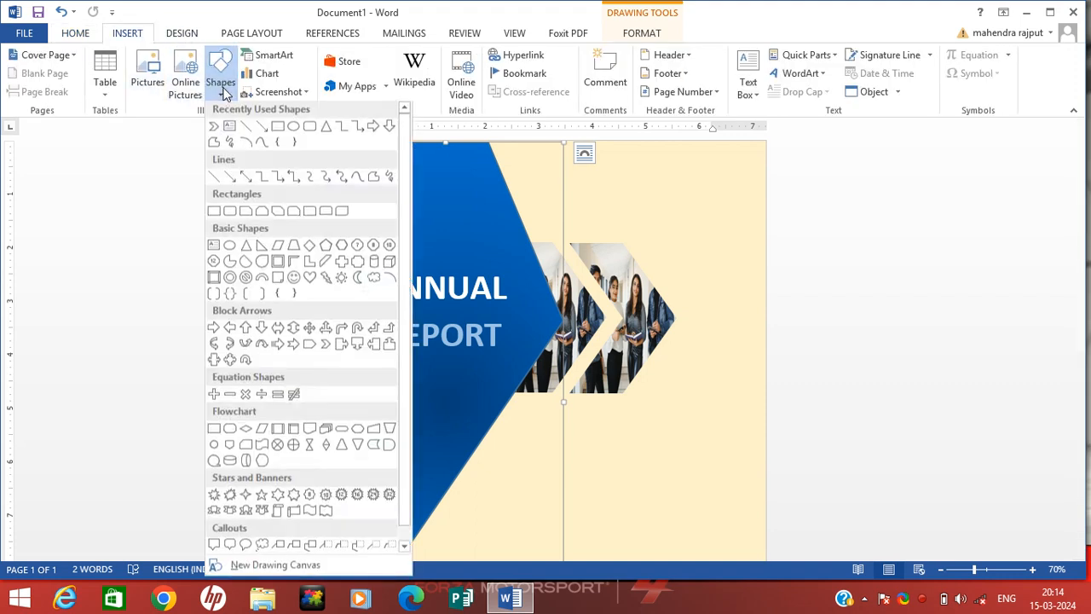
pyautogui.click(294, 130)
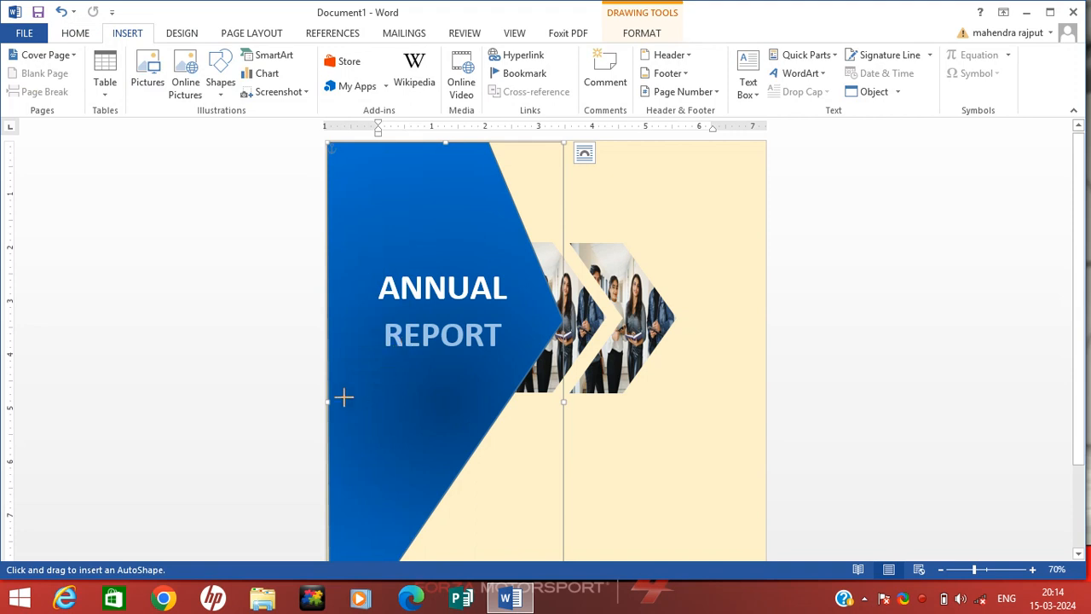
pyautogui.moveTo(342, 379); pyautogui.dragTo(496, 437)
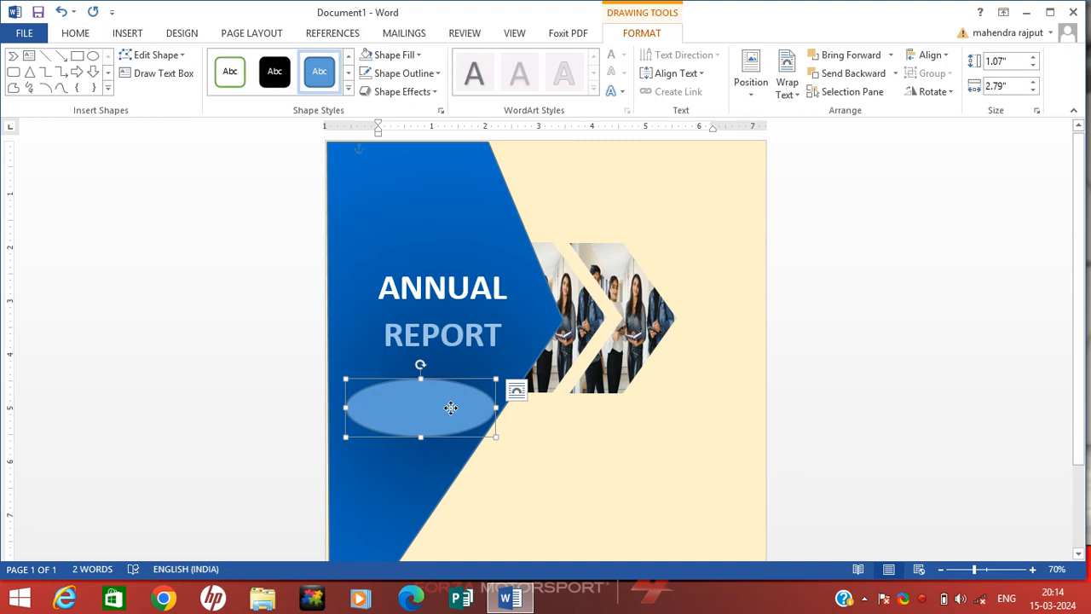
# Step: Add the text 2024 inside the oval
pyautogui.rightClick(451, 408)
pyautogui.click(510, 199)
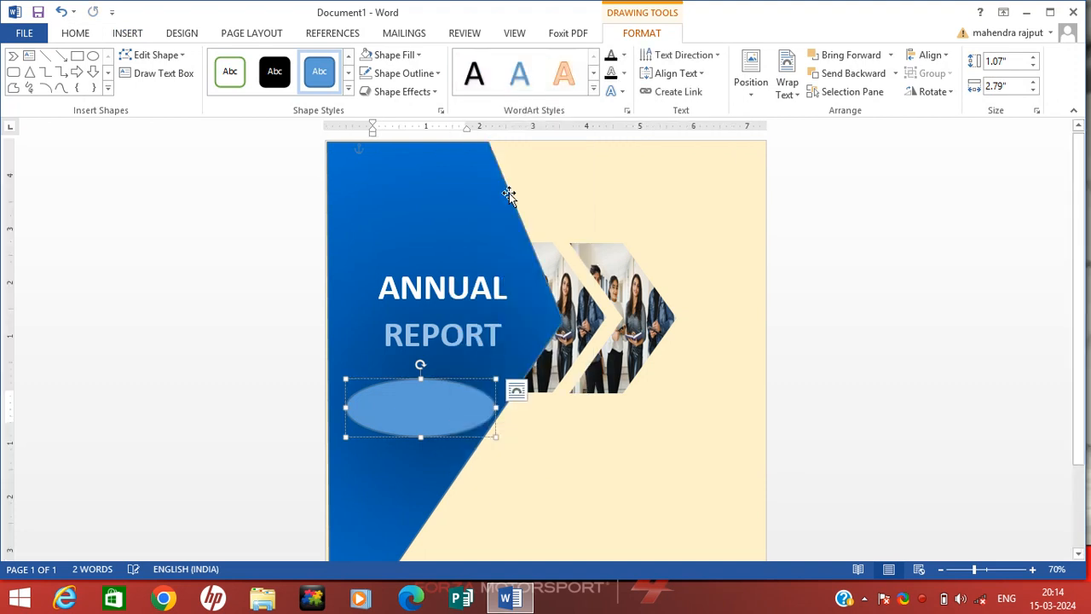
pyautogui.write('2024')
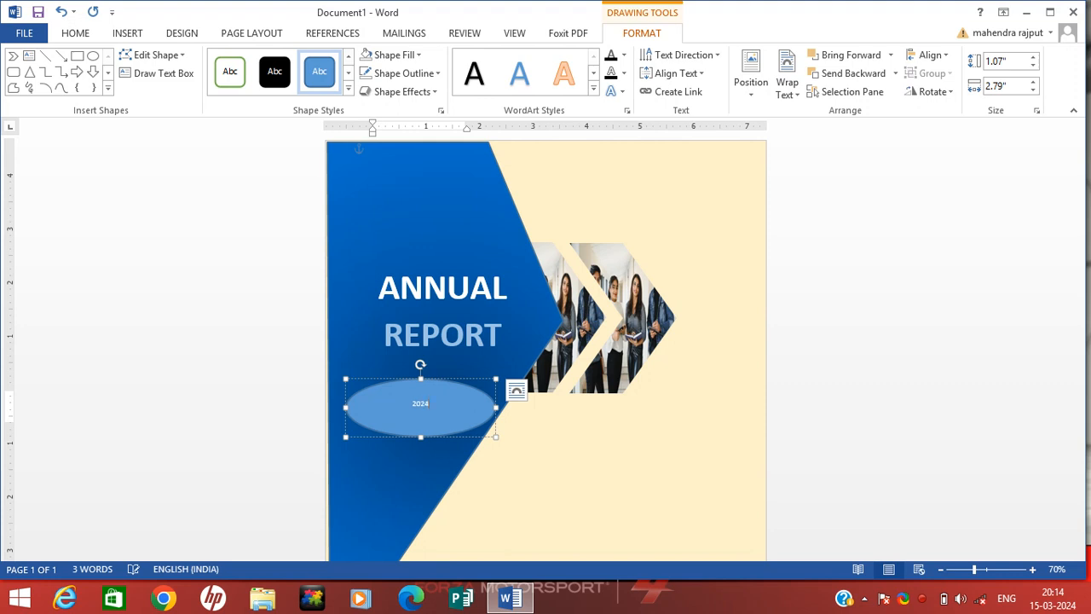
# Step: Format the text 2024 in the oval with the Broadway font at size 48
pyautogui.doubleClick(440, 403)
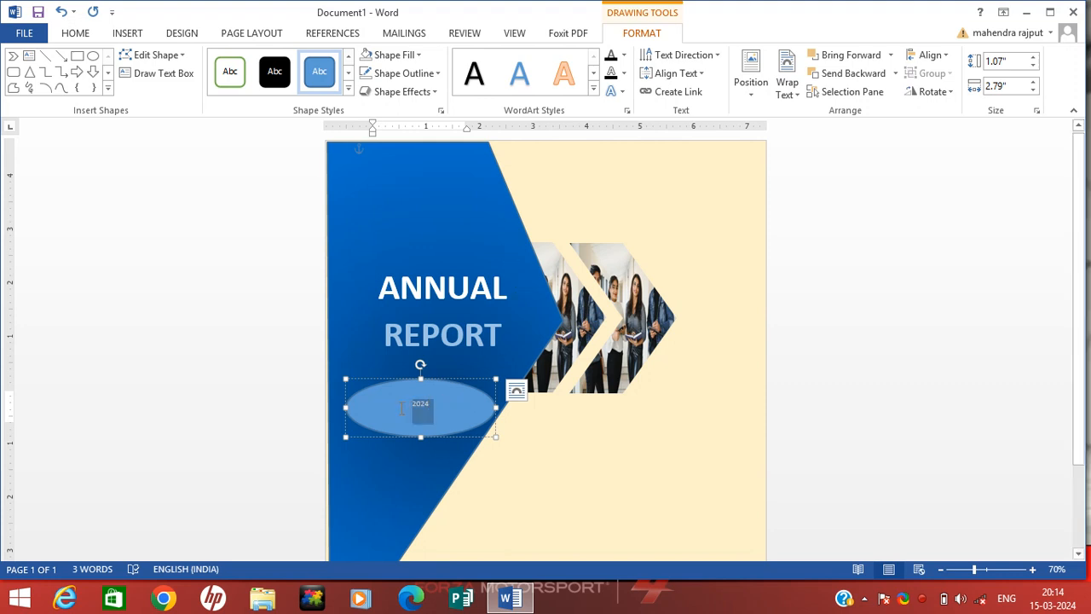
pyautogui.click(75, 34)
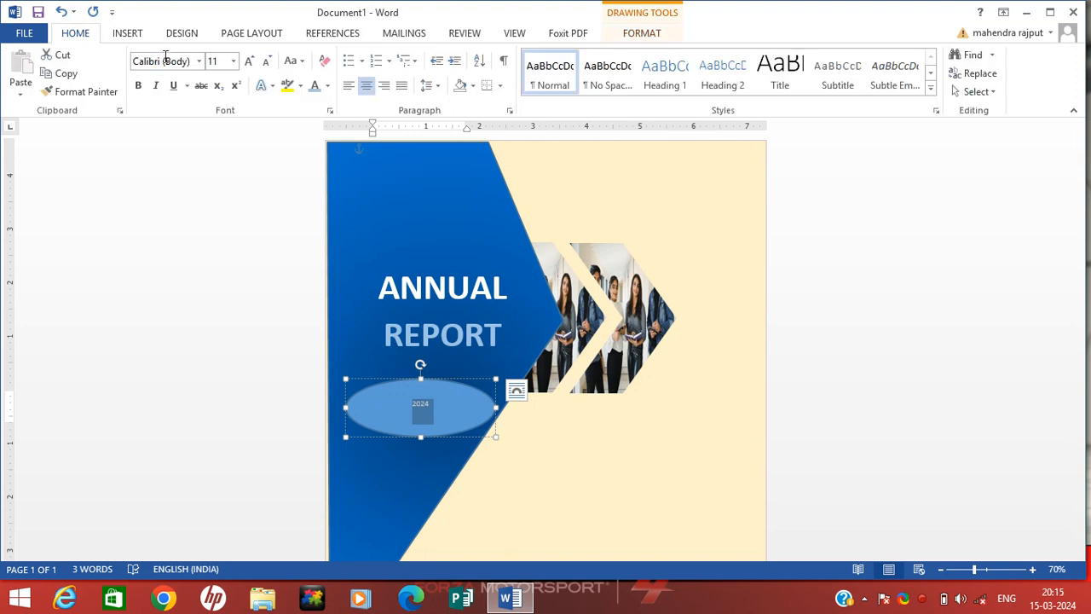
pyautogui.click(199, 61)
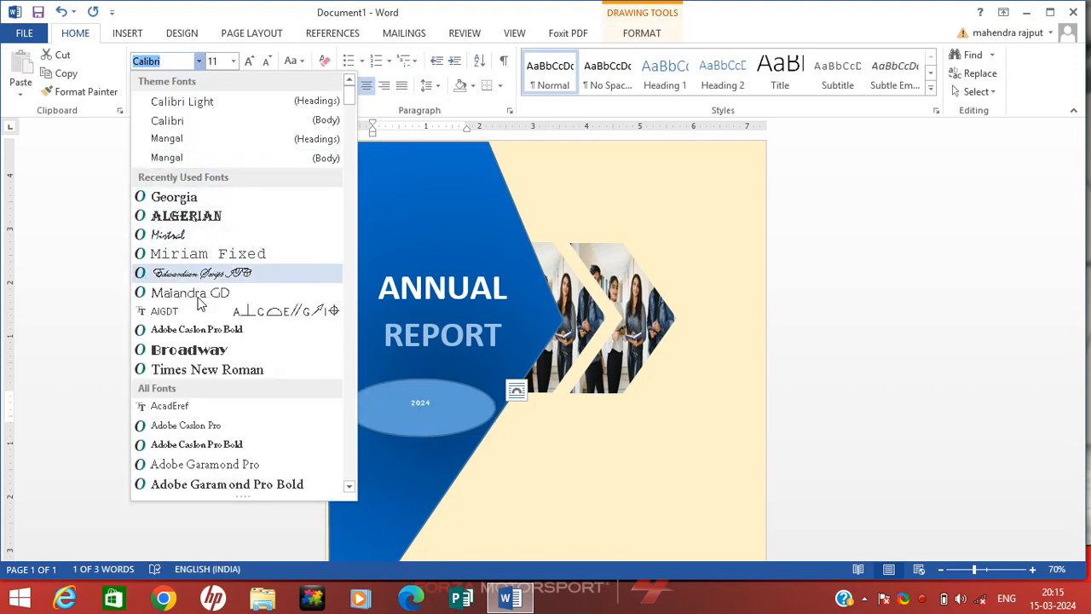
pyautogui.click(209, 355)
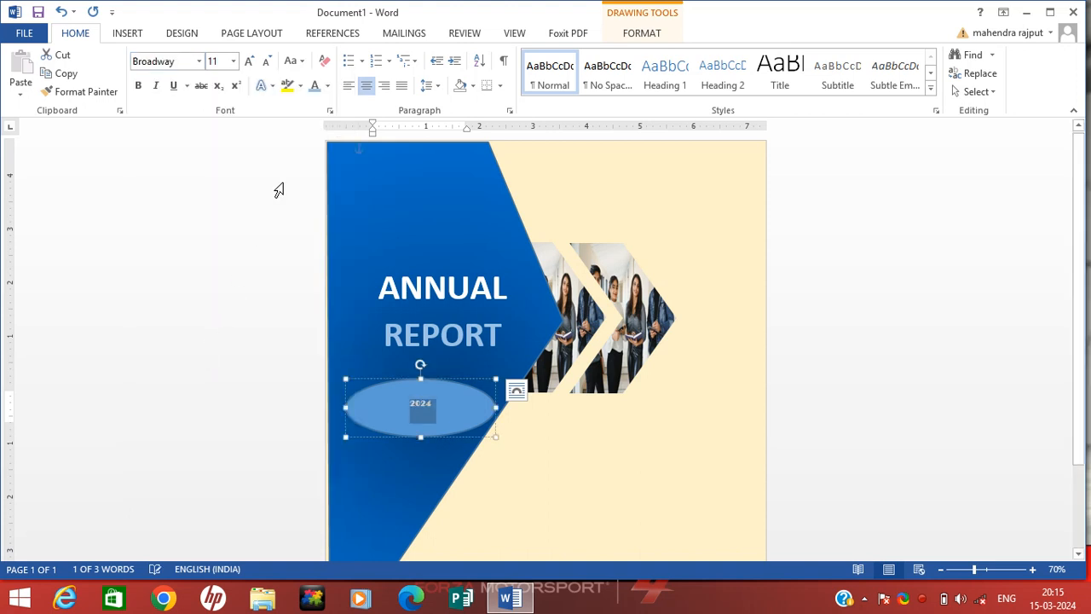
pyautogui.click(233, 61)
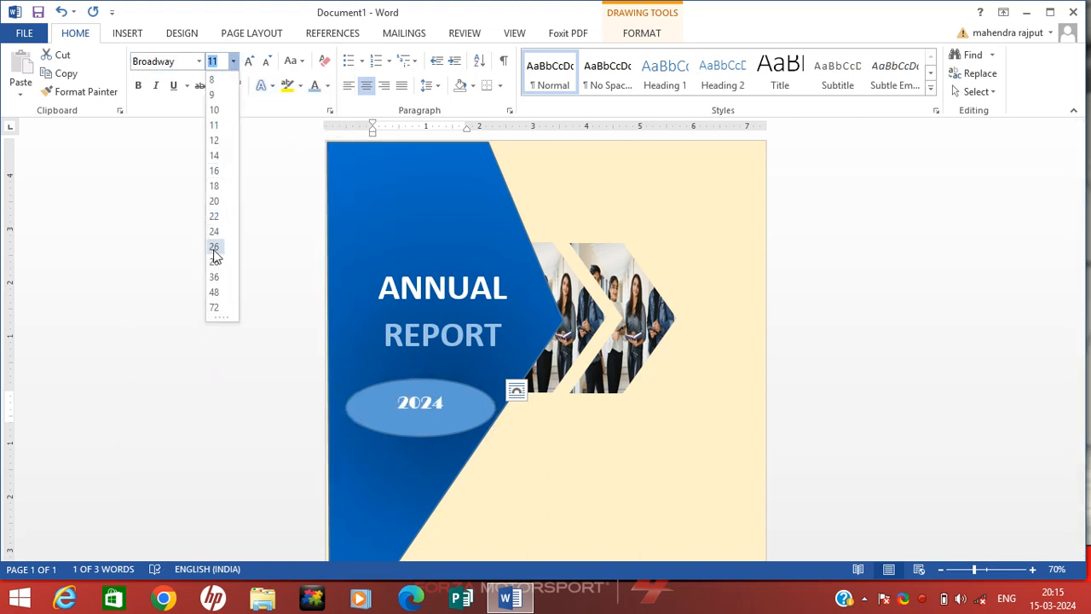
pyautogui.click(215, 294)
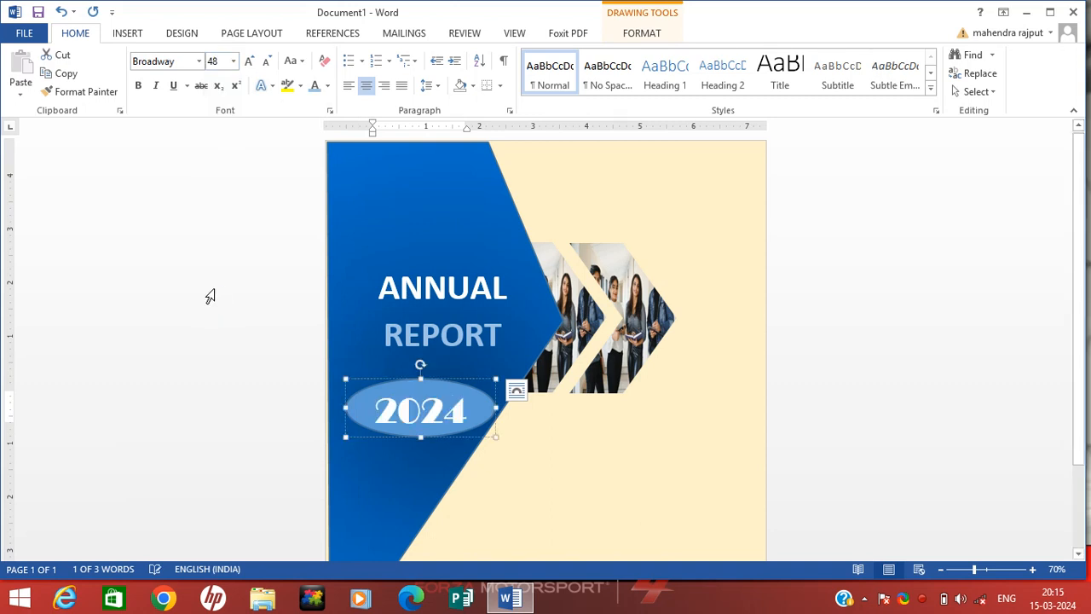
# Step: Fill the 2024 oval with the lightest orange theme tint
pyautogui.click(454, 384)
pyautogui.click(641, 34)
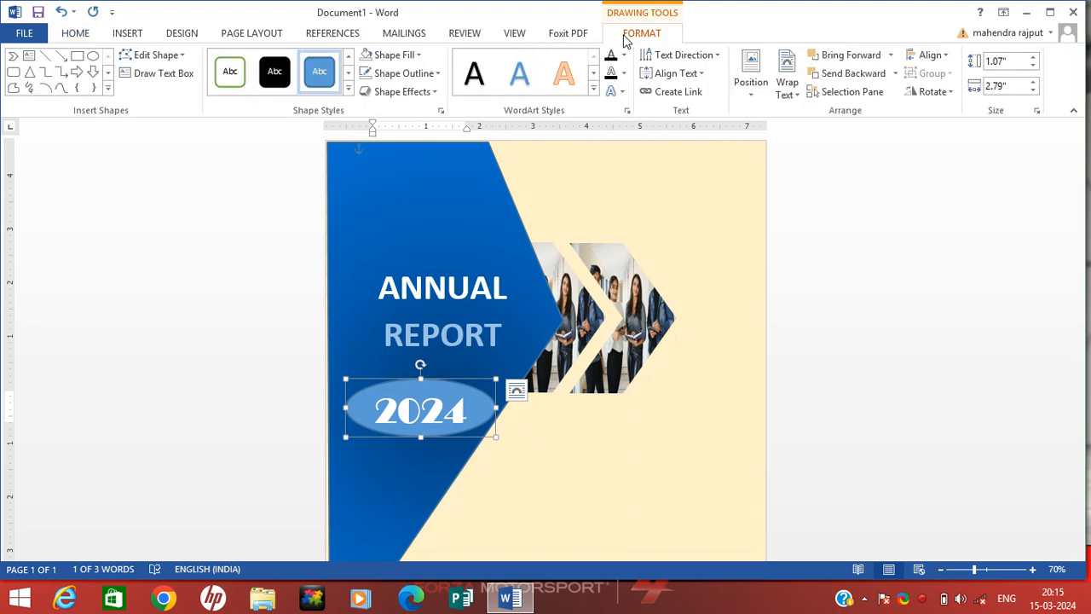
pyautogui.click(419, 56)
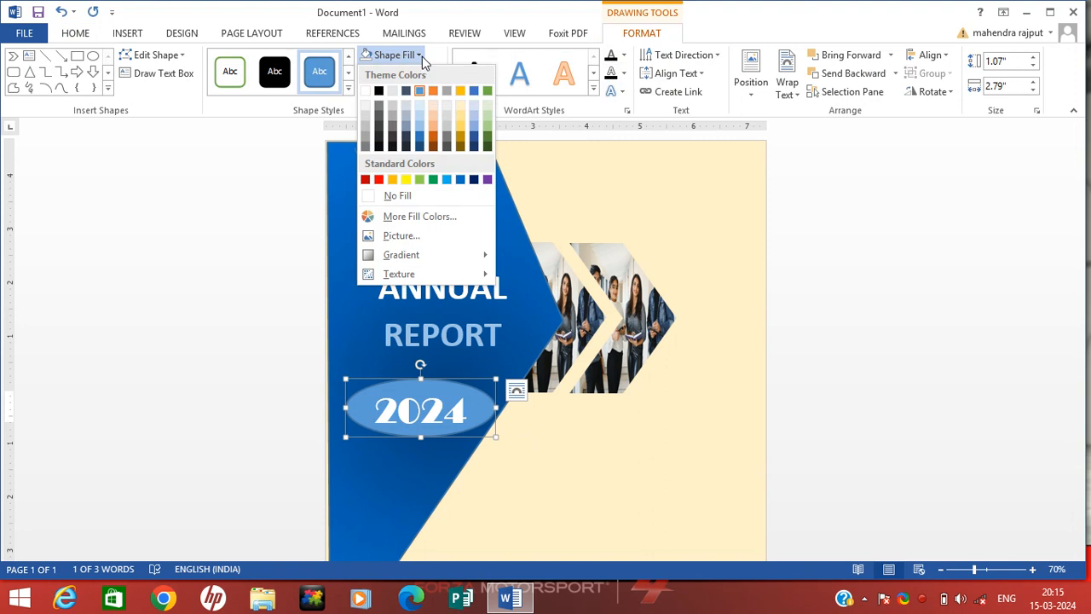
pyautogui.click(433, 104)
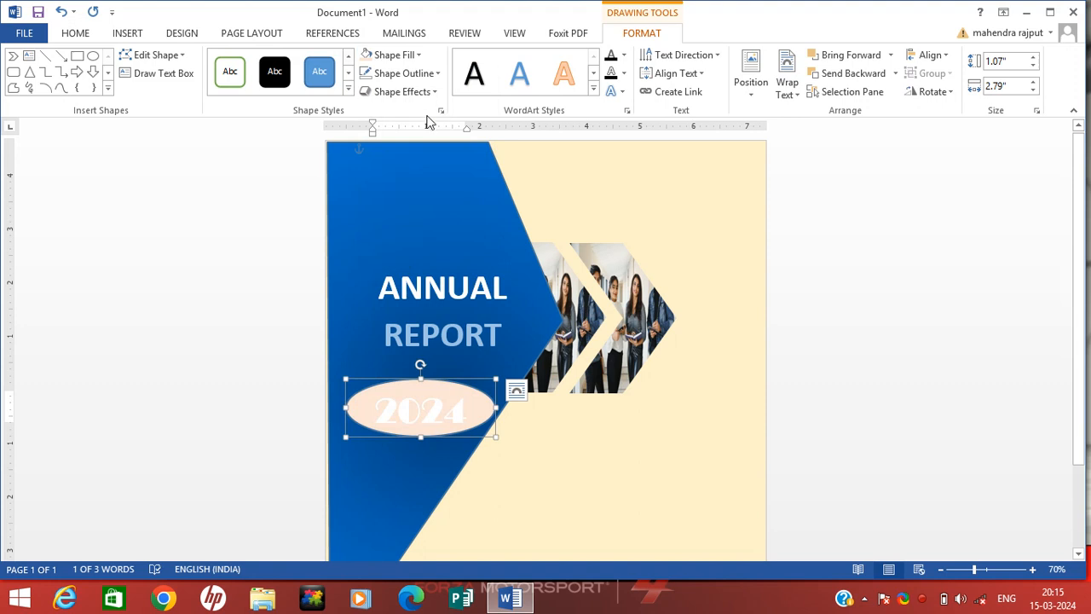
# Step: Change the font colour of 2024 to Gray-25%, Background 2, Darker 90% and deselect the oval
pyautogui.click(93, 36)
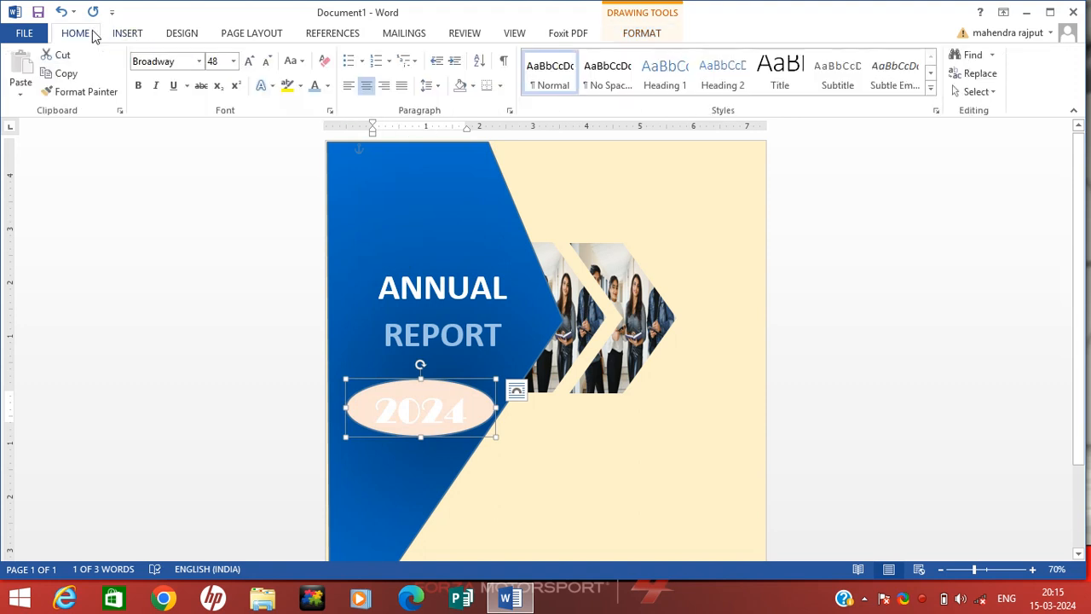
pyautogui.click(327, 86)
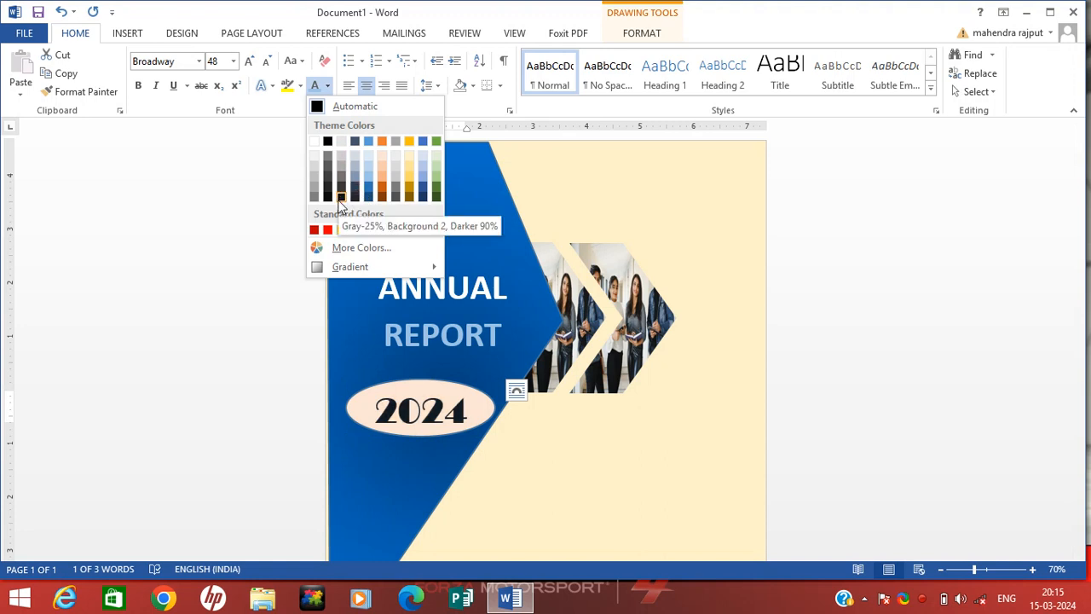
pyautogui.click(340, 201)
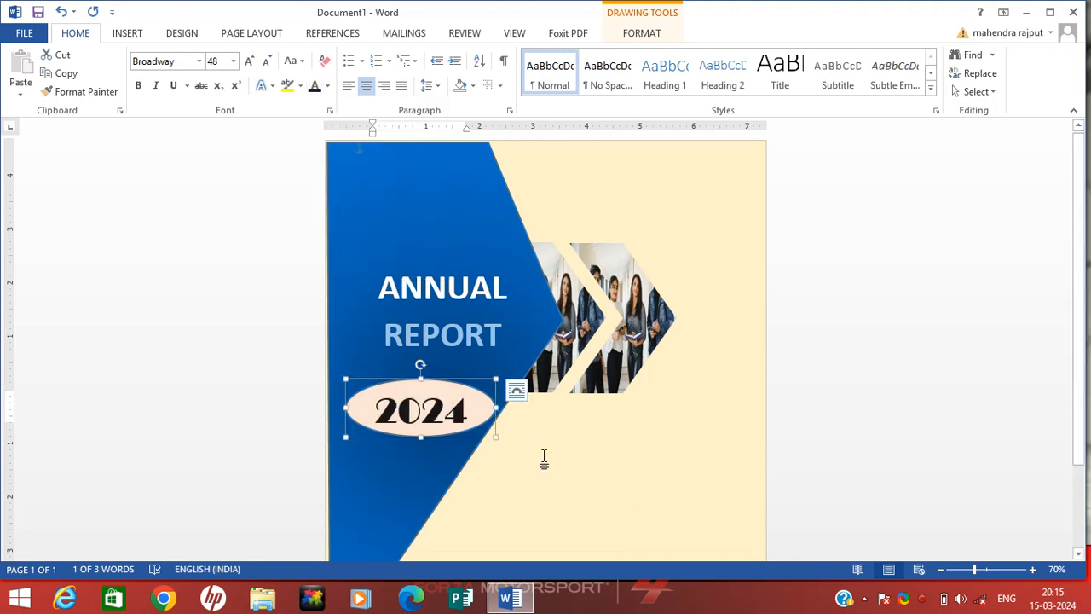
pyautogui.click(544, 459)
pyautogui.scroll(-3, 544, 458)
pyautogui.scroll(3, 538, 427)
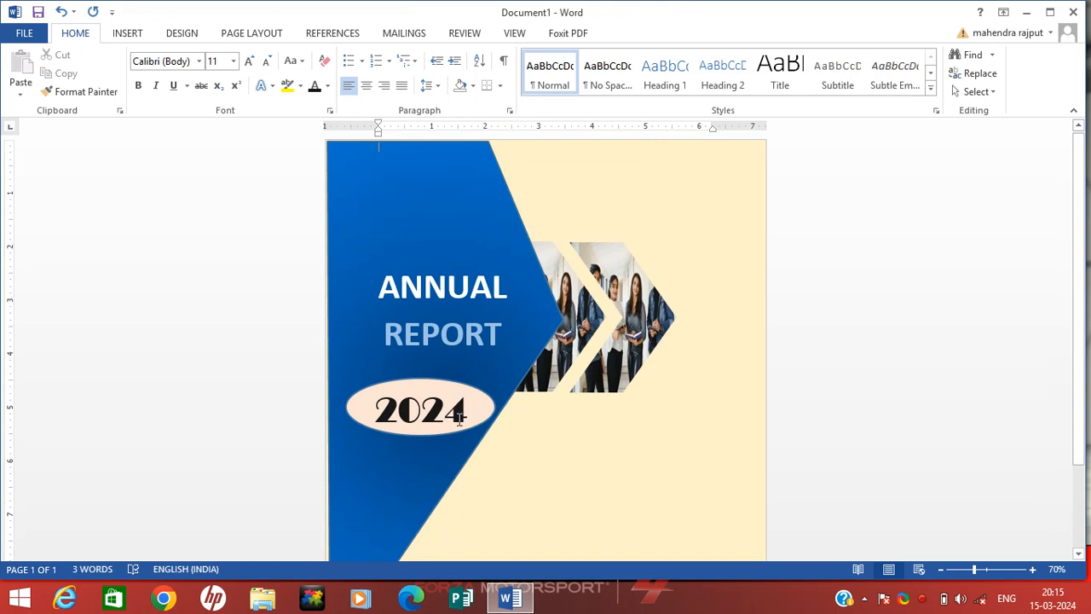
# Step: Extend the 2024 oval slightly downward to make it taller, and deselect it
pyautogui.click(395, 427)
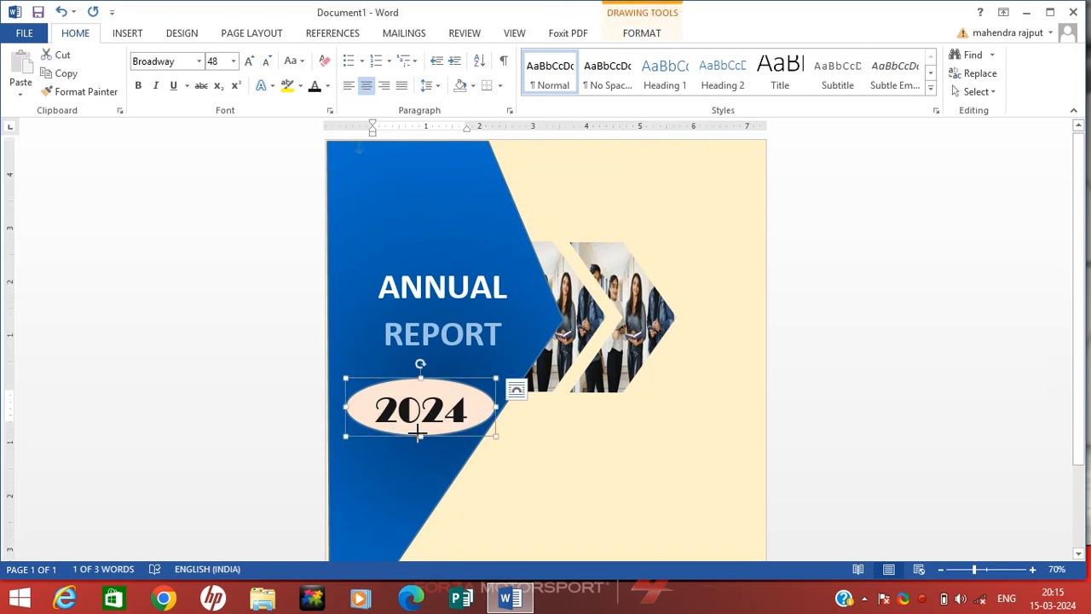
pyautogui.moveTo(420, 435); pyautogui.dragTo(418, 441)
pyautogui.click(535, 448)
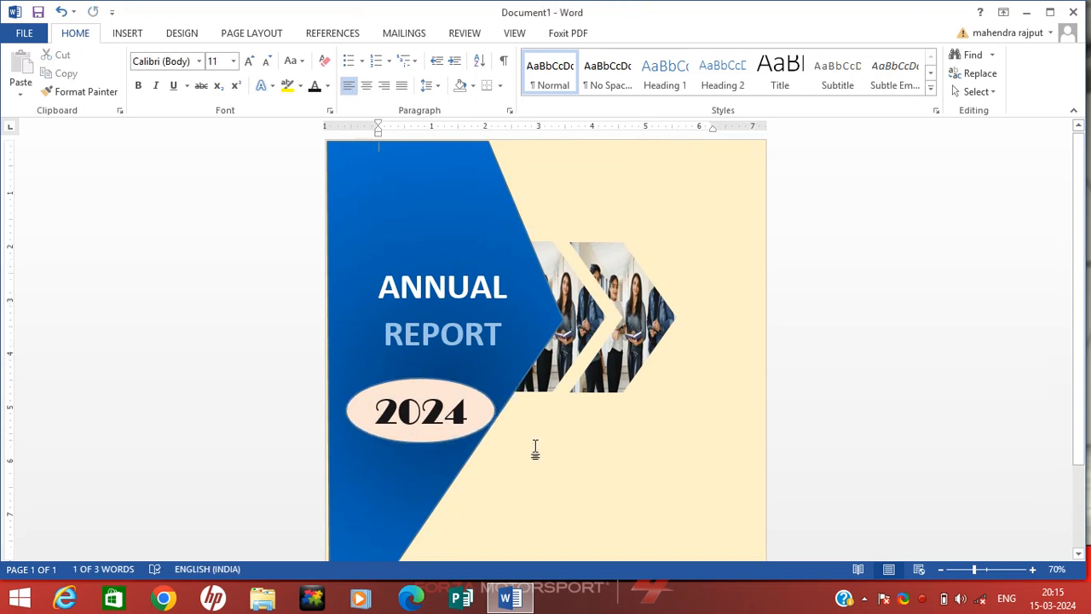
pyautogui.scroll(-3, 512, 413)
pyautogui.scroll(3, 512, 413)
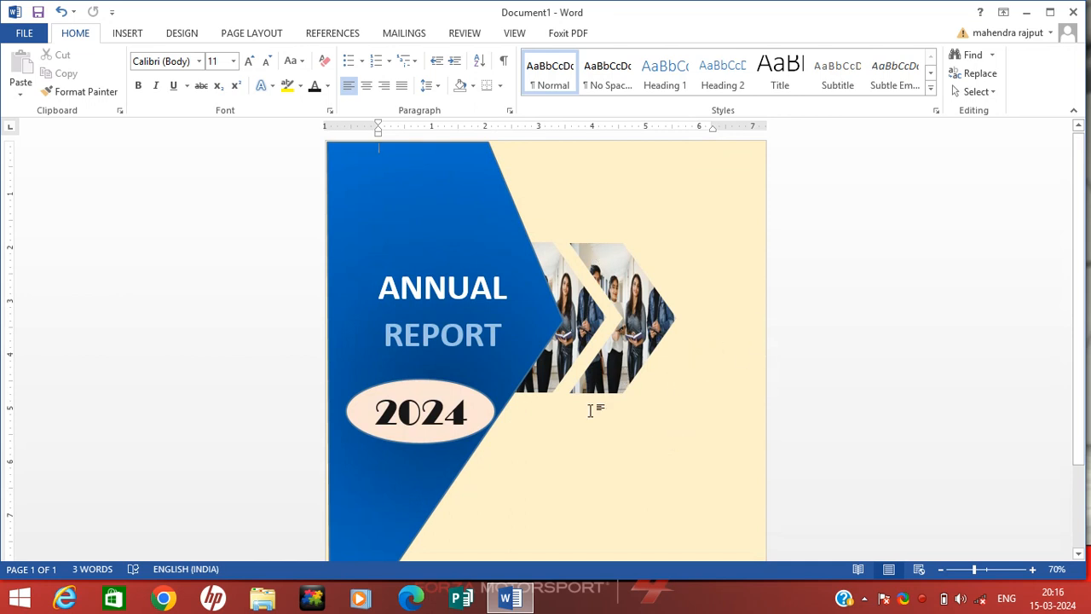
# Step: Draw a right triangle about 5.22" high and 3.19" wide in the lower-right area of the page
pyautogui.click(125, 34)
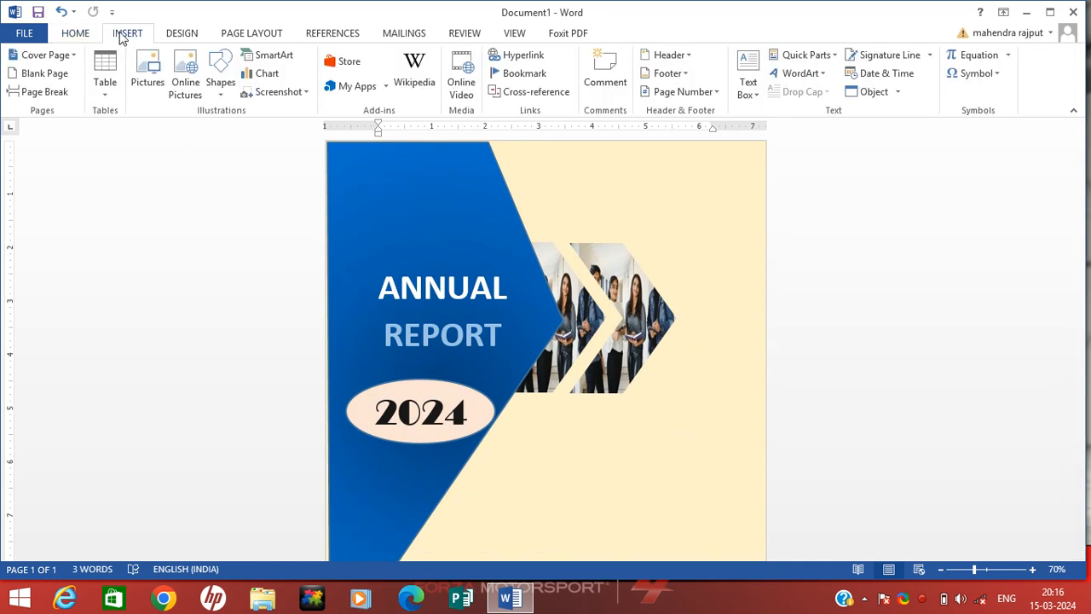
pyautogui.click(219, 72)
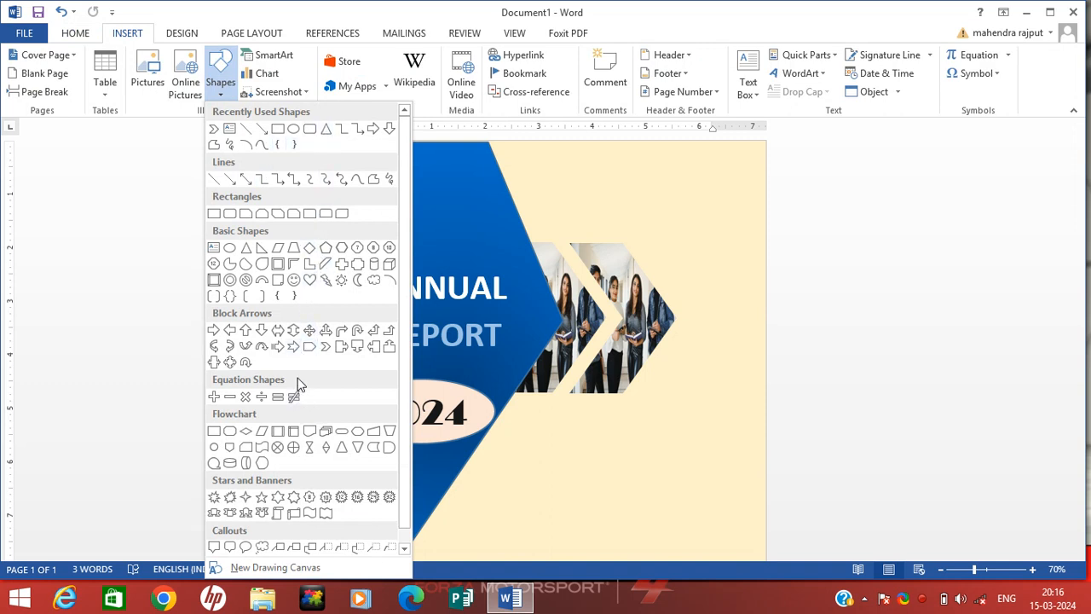
pyautogui.click(262, 259)
pyautogui.moveTo(738, 375); pyautogui.dragTo(570, 547)
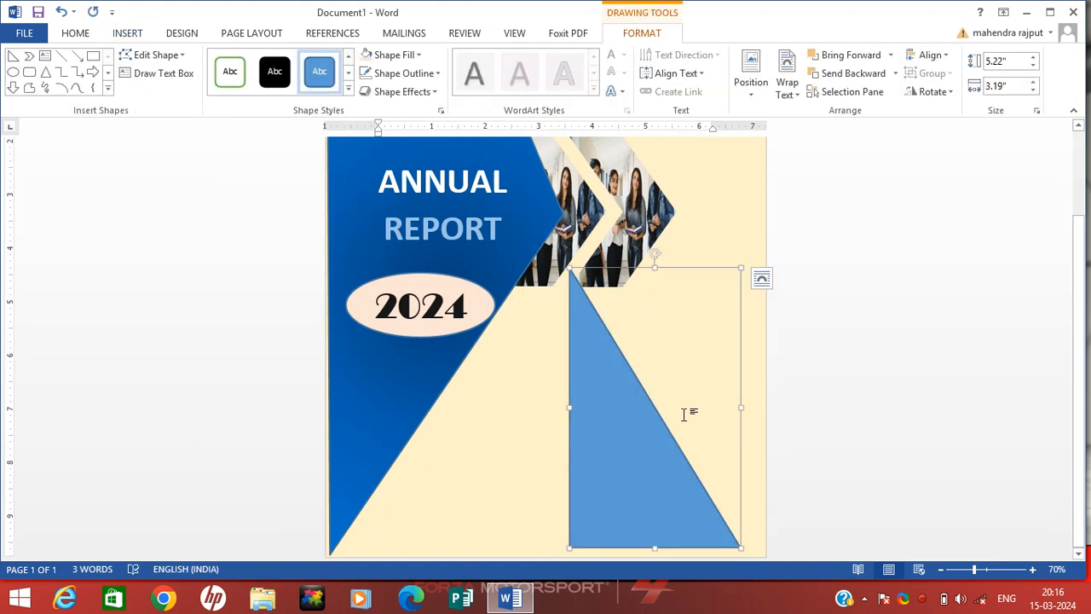
# Step: Rotate the triangle right 90° and turn it further freehand until its right-angled corner is at its upper right
pyautogui.click(948, 92)
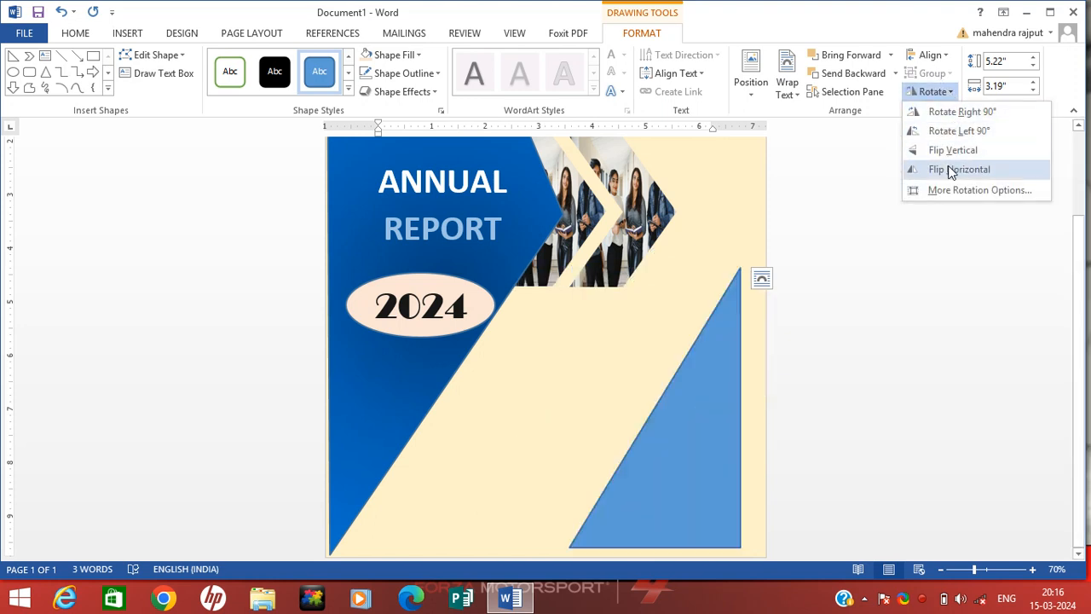
pyautogui.click(941, 121)
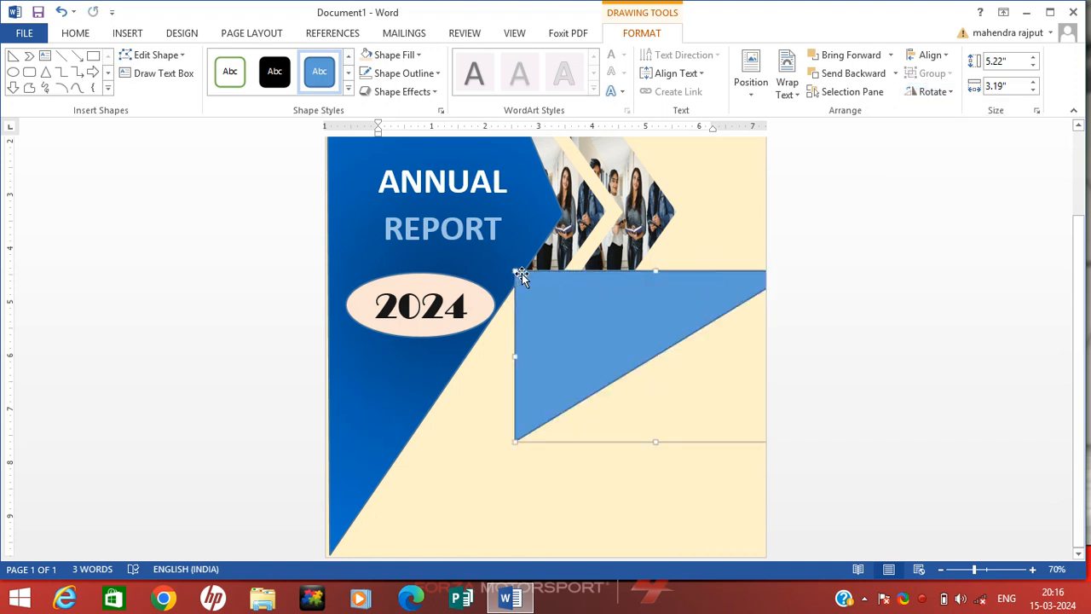
pyautogui.moveTo(583, 358); pyautogui.dragTo(533, 393)
pyautogui.moveTo(761, 392); pyautogui.dragTo(620, 451)
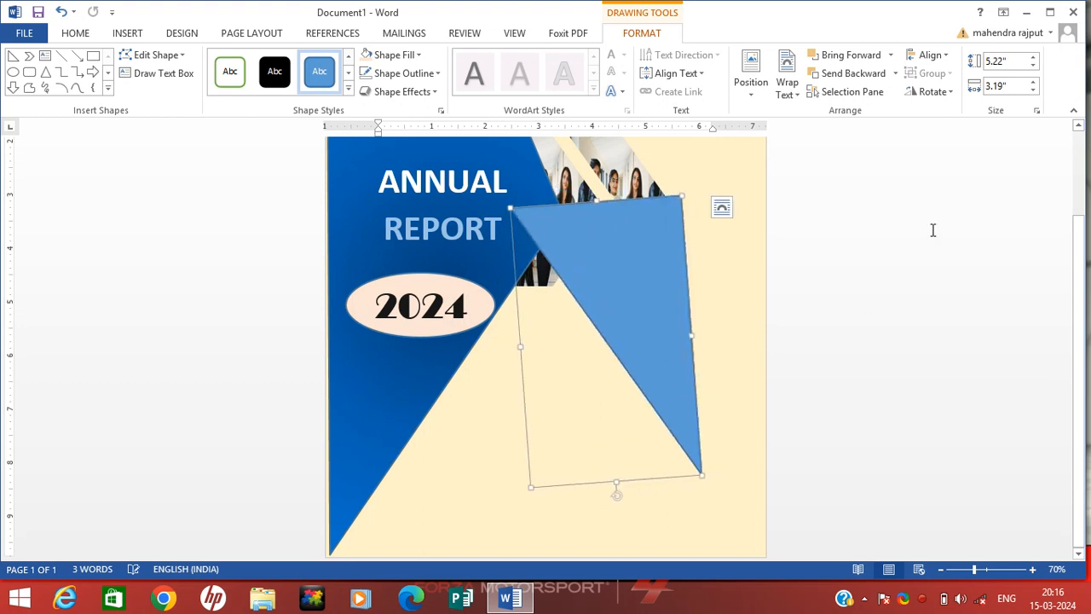
# Step: Flip the triangle vertically and move it toward the lower-right corner of the page
pyautogui.click(932, 91)
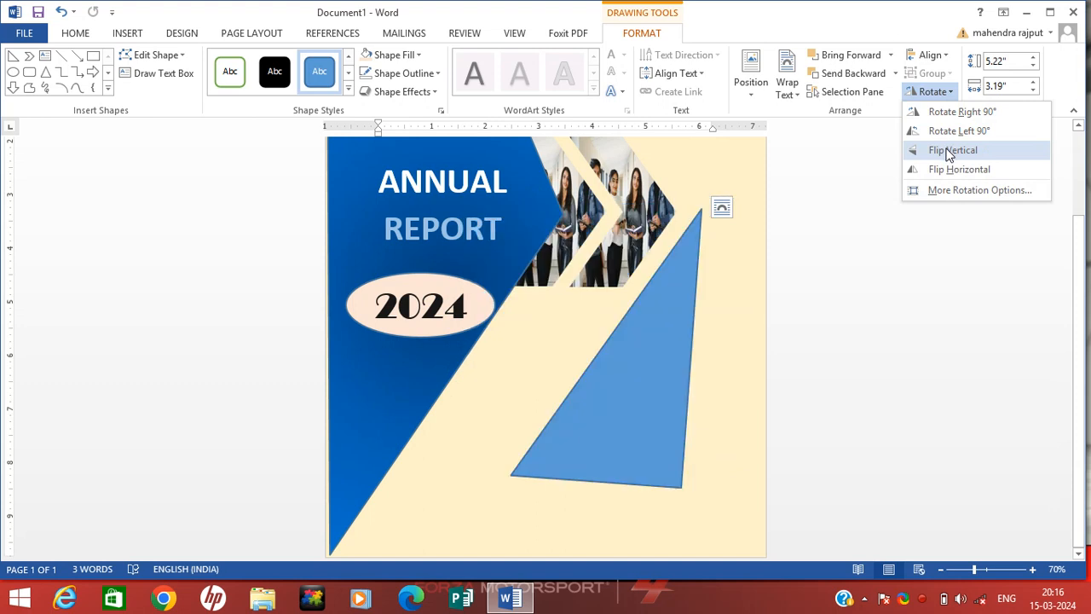
pyautogui.click(949, 150)
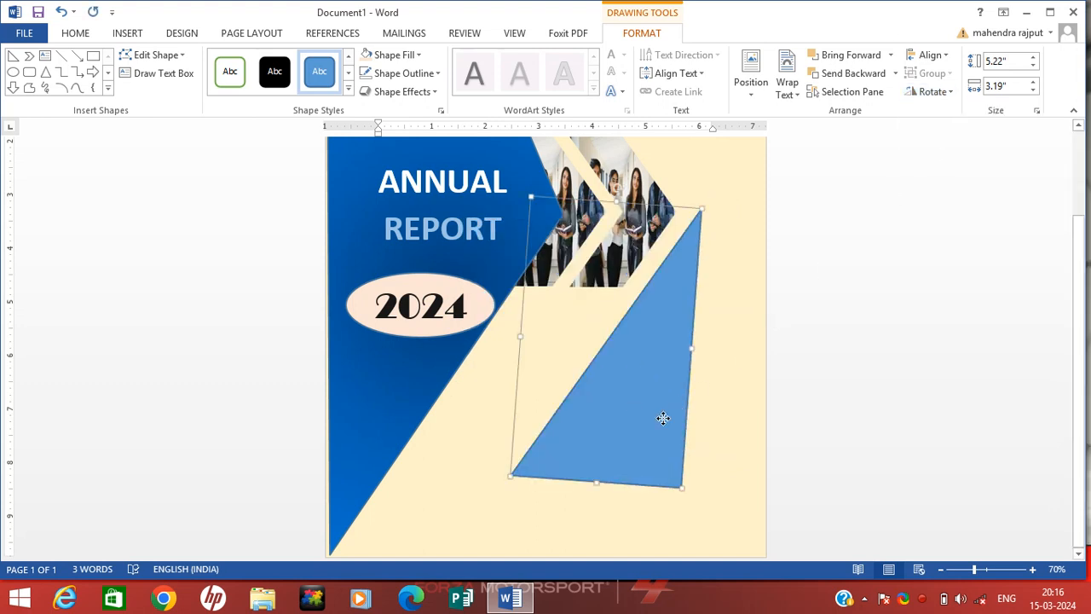
pyautogui.moveTo(636, 407); pyautogui.dragTo(697, 434)
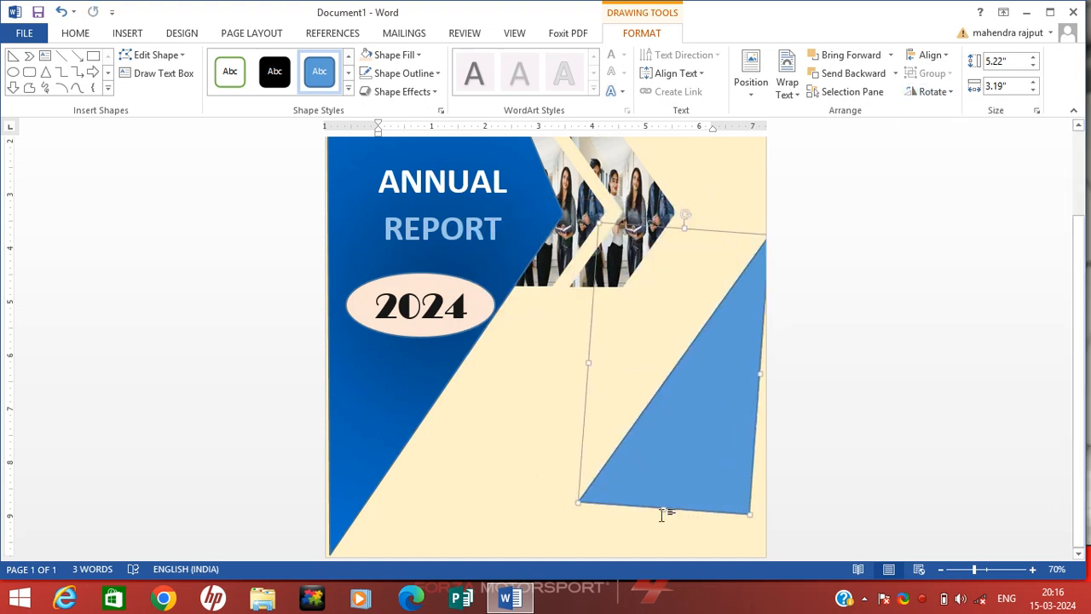
# Step: Resize the triangle to about 5.81" high and 3.15" wide, and straighten its rotation so its sides align with the page
pyautogui.click(940, 569)
pyautogui.click(940, 569)
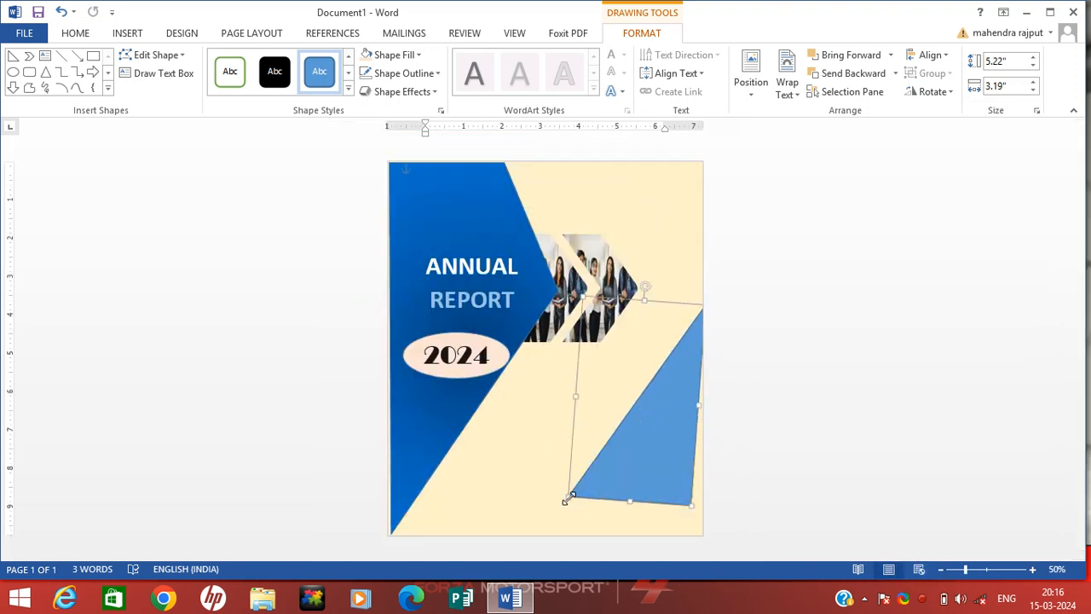
pyautogui.moveTo(571, 519)
pyautogui.mouseDown()
pyautogui.moveTo(563, 526)
pyautogui.moveTo(570, 518)
pyautogui.mouseUp()
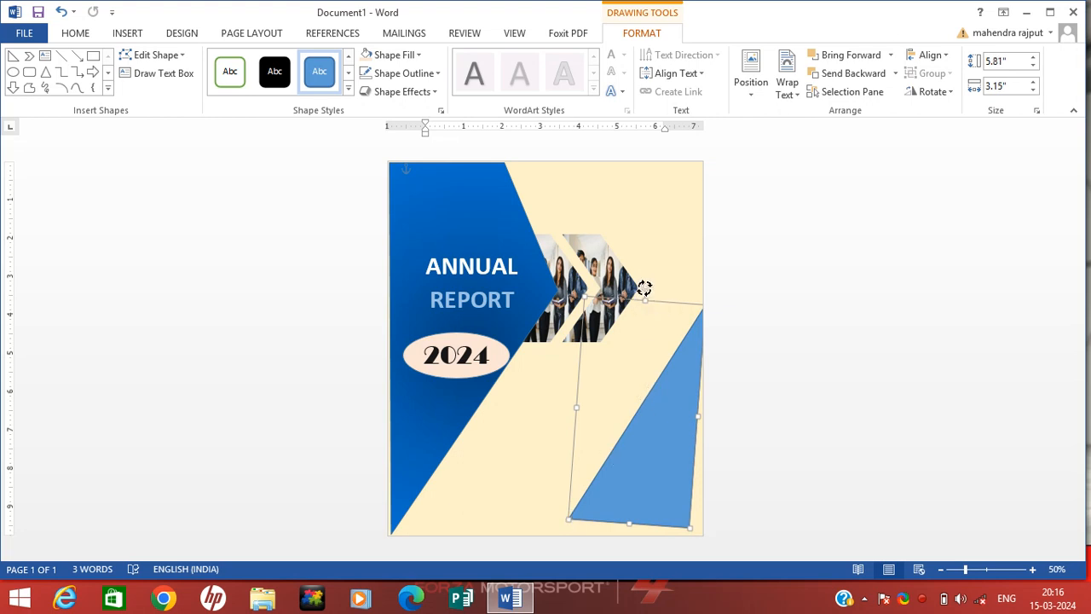
pyautogui.moveTo(646, 286); pyautogui.dragTo(645, 288)
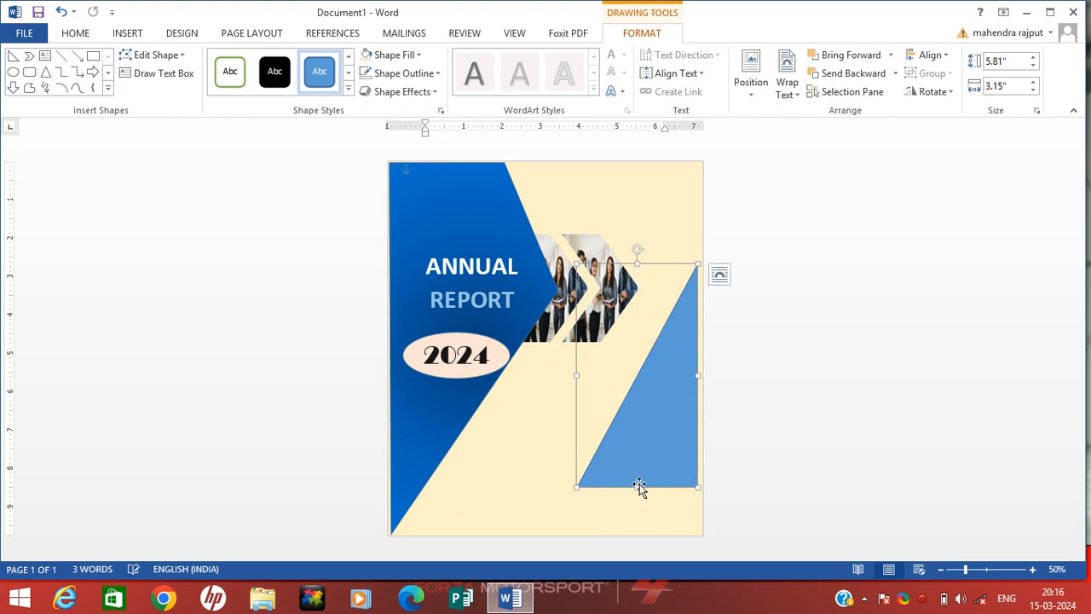
# Step: Stretch the triangle to the page's bottom and right edges, making it about 6.42" high and 3.81" wide
pyautogui.moveTo(638, 488); pyautogui.dragTo(637, 534)
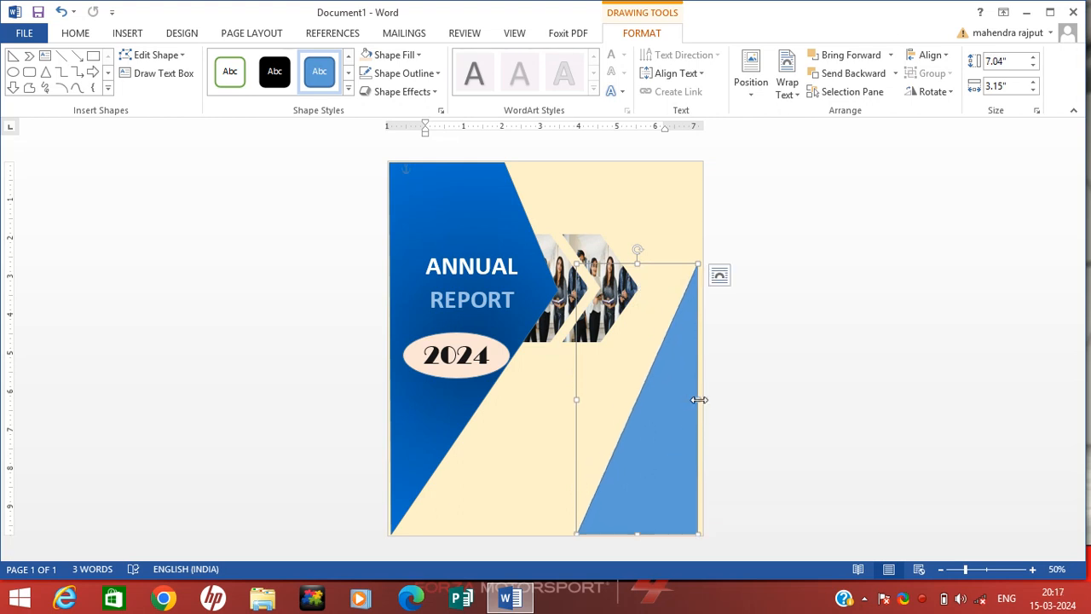
pyautogui.moveTo(704, 400); pyautogui.dragTo(704, 403)
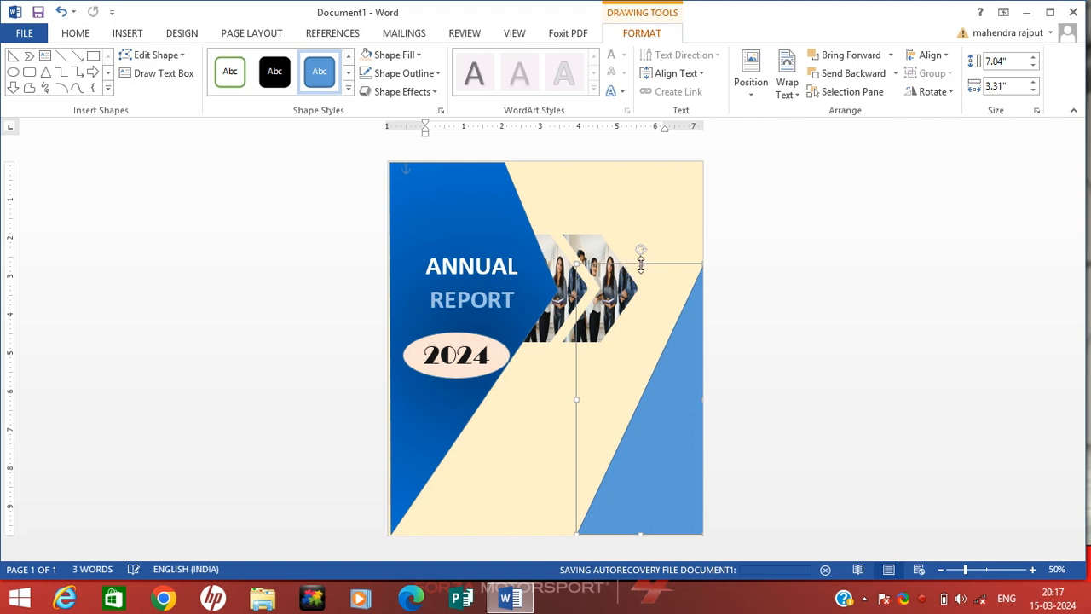
pyautogui.moveTo(642, 282); pyautogui.dragTo(644, 290)
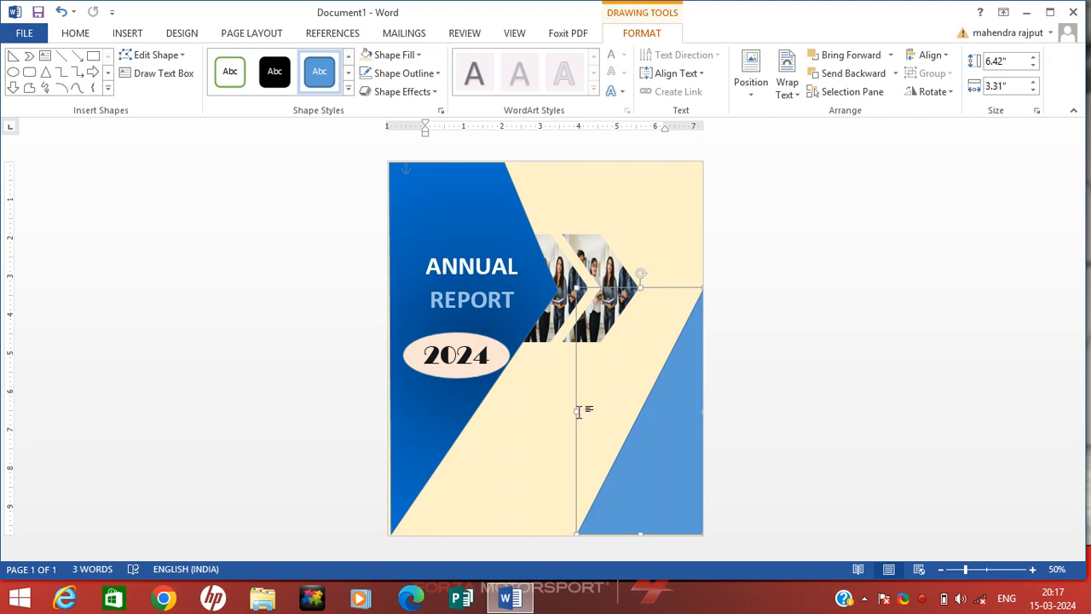
pyautogui.moveTo(569, 411); pyautogui.dragTo(557, 414)
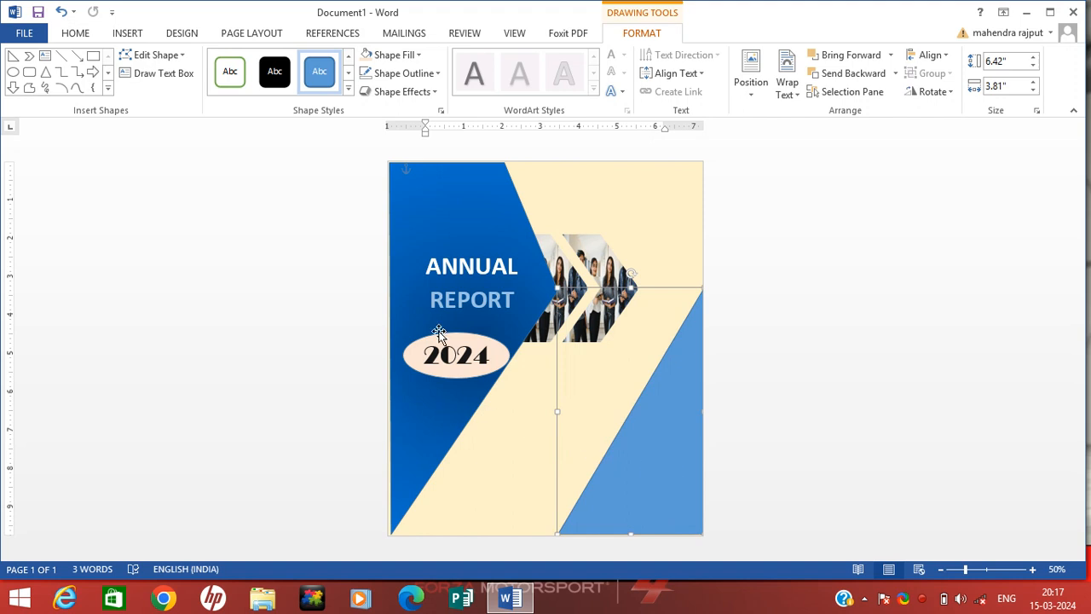
# Step: Fill the corner triangle with standard blue and apply the dark From Center gradient variation to it
pyautogui.click(407, 56)
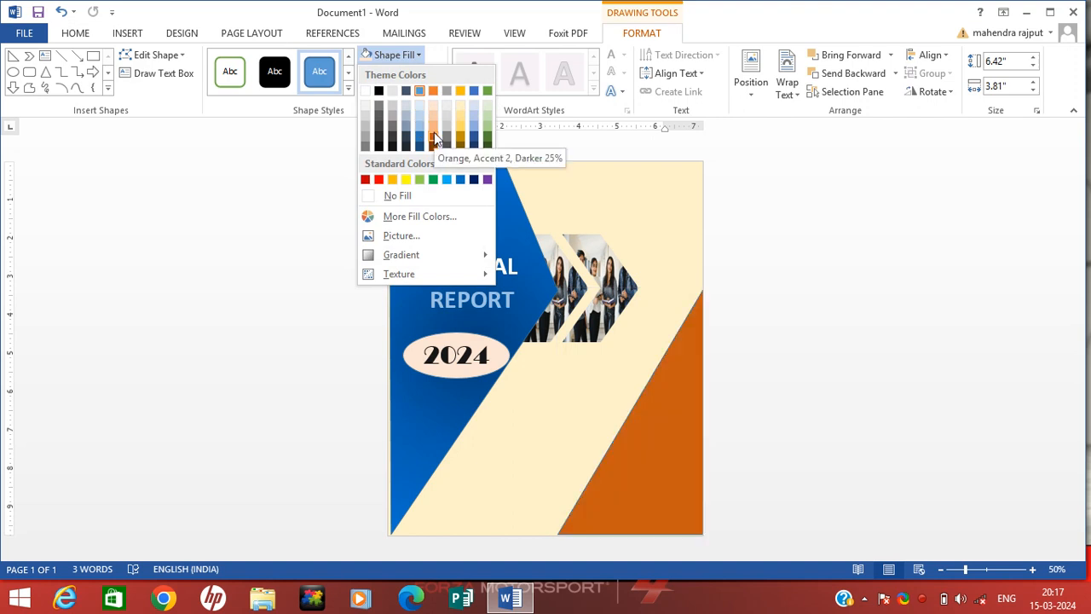
pyautogui.click(460, 181)
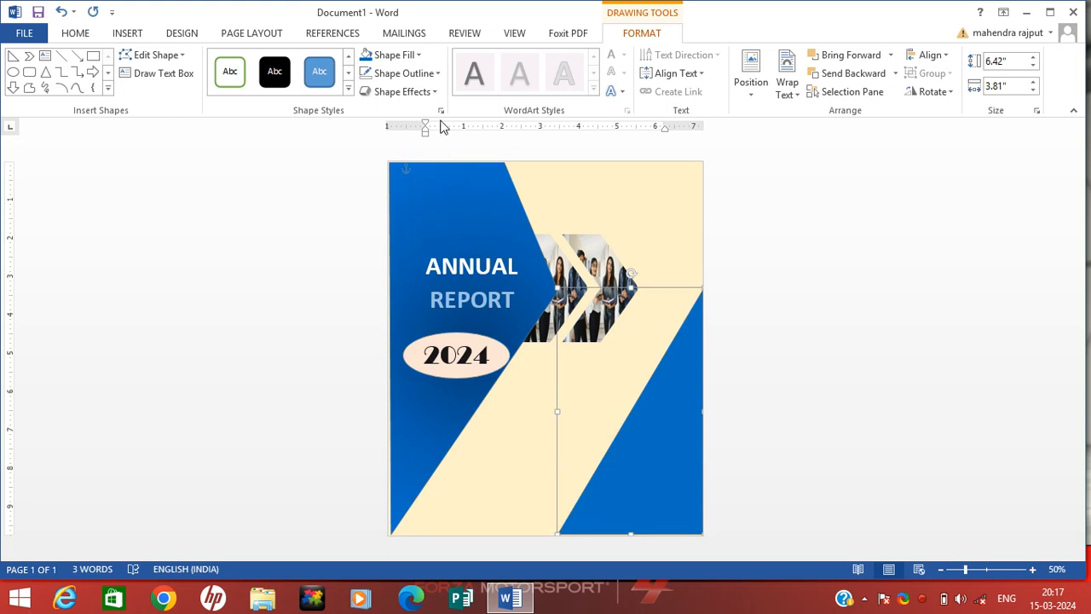
pyautogui.click(414, 55)
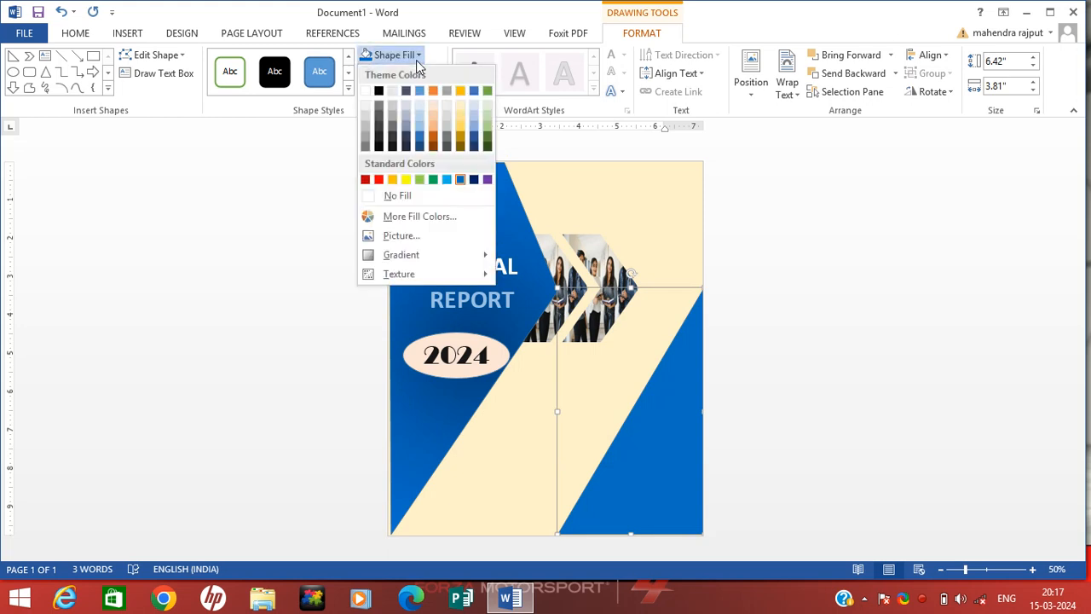
pyautogui.moveTo(409, 253)
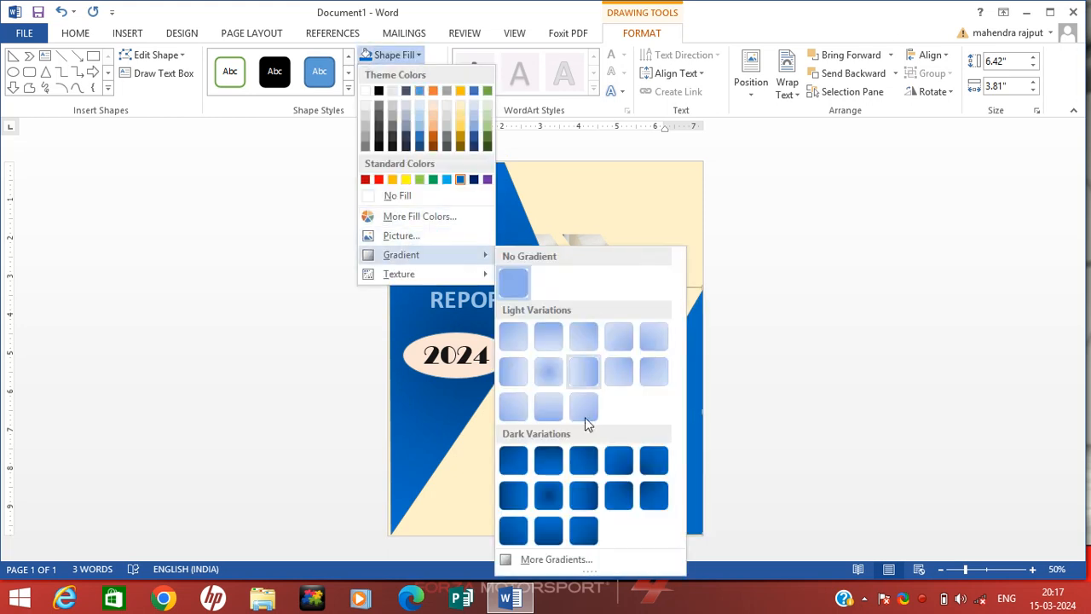
pyautogui.click(548, 496)
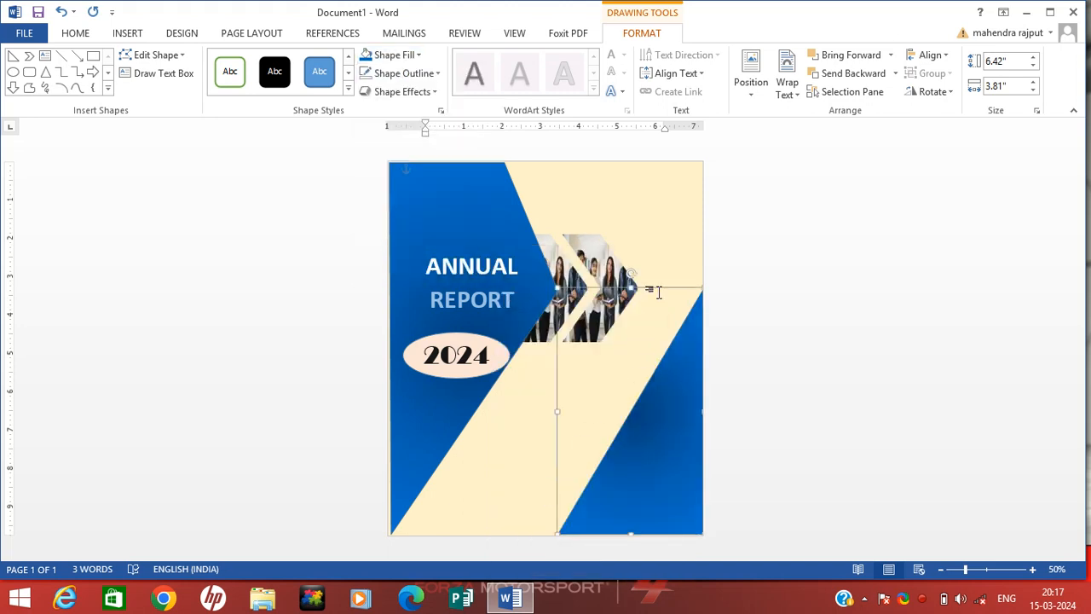
pyautogui.click(685, 253)
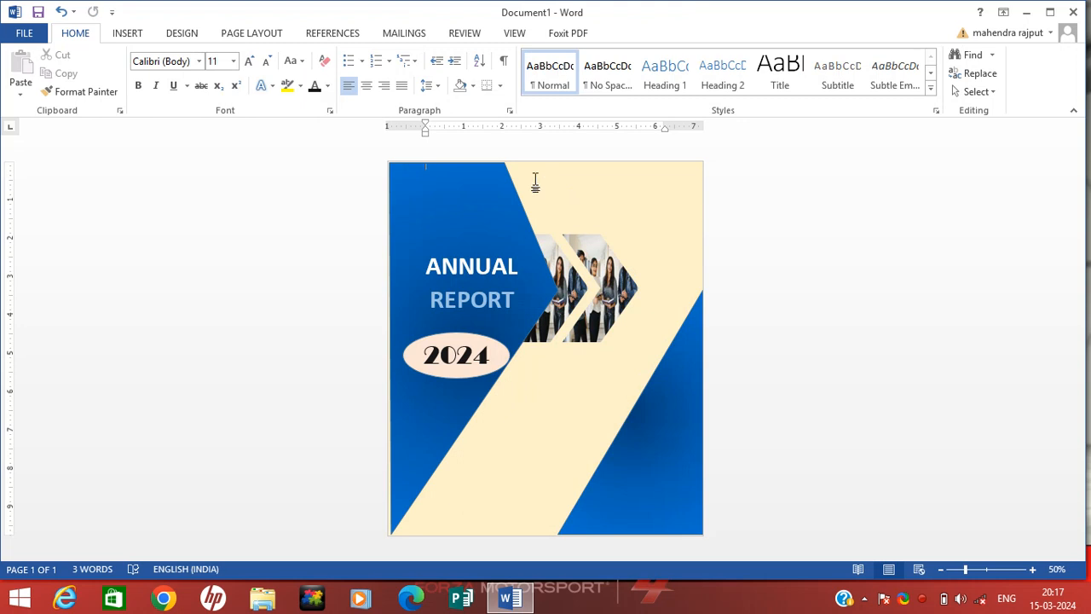
# Step: Draw a text box about 1.21" high and 4.68" wide on the cream area above the chevrons
pyautogui.click(127, 33)
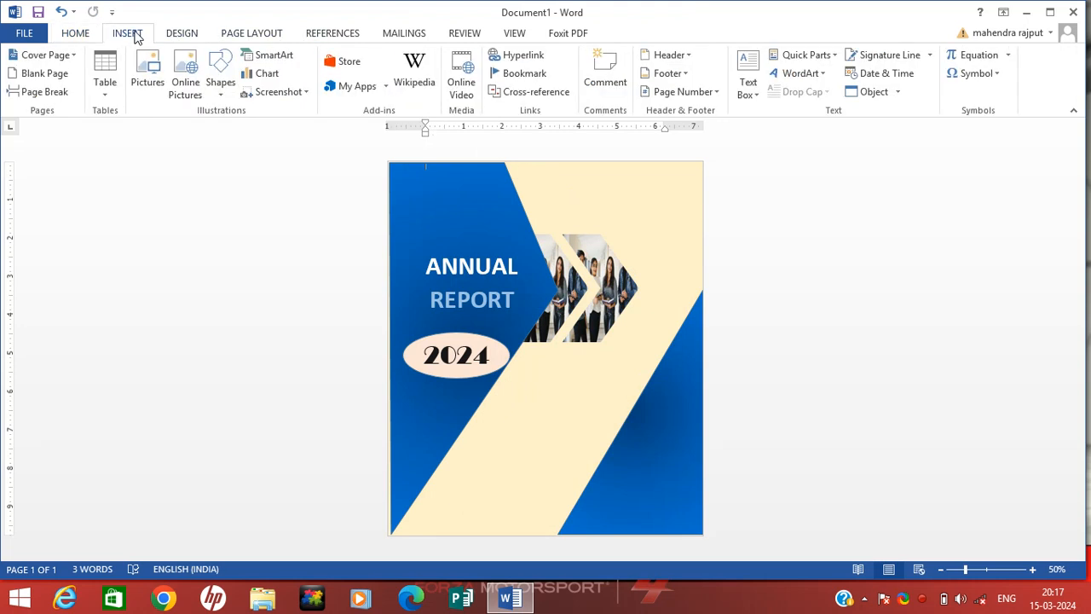
pyautogui.click(745, 74)
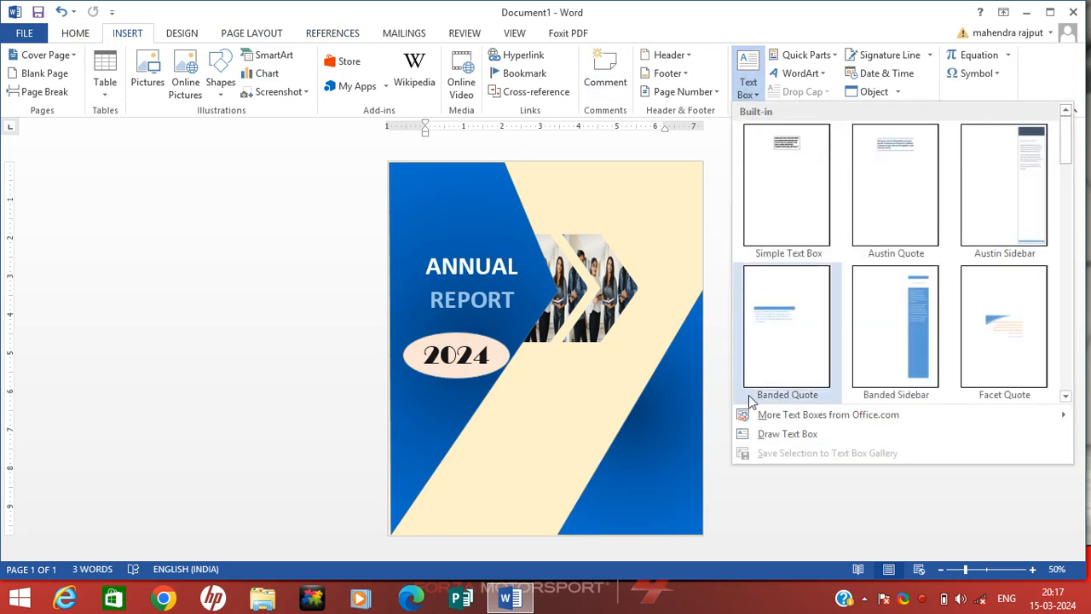
pyautogui.click(772, 437)
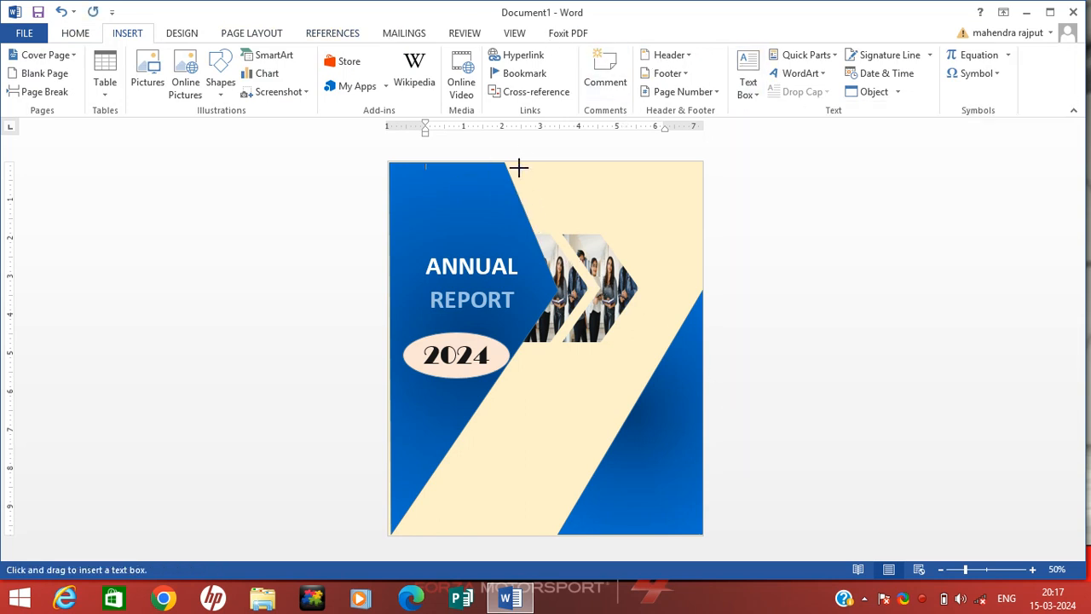
pyautogui.click(1032, 569)
pyautogui.click(1032, 570)
pyautogui.click(1032, 569)
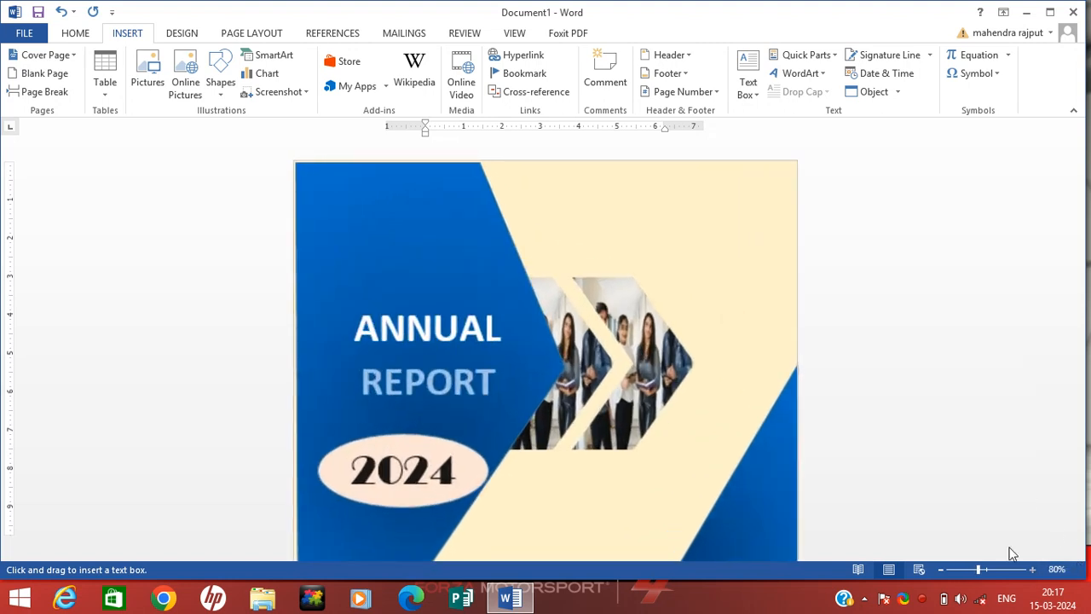
pyautogui.moveTo(502, 150)
pyautogui.mouseDown()
pyautogui.moveTo(562, 222)
pyautogui.moveTo(789, 225)
pyautogui.mouseUp()
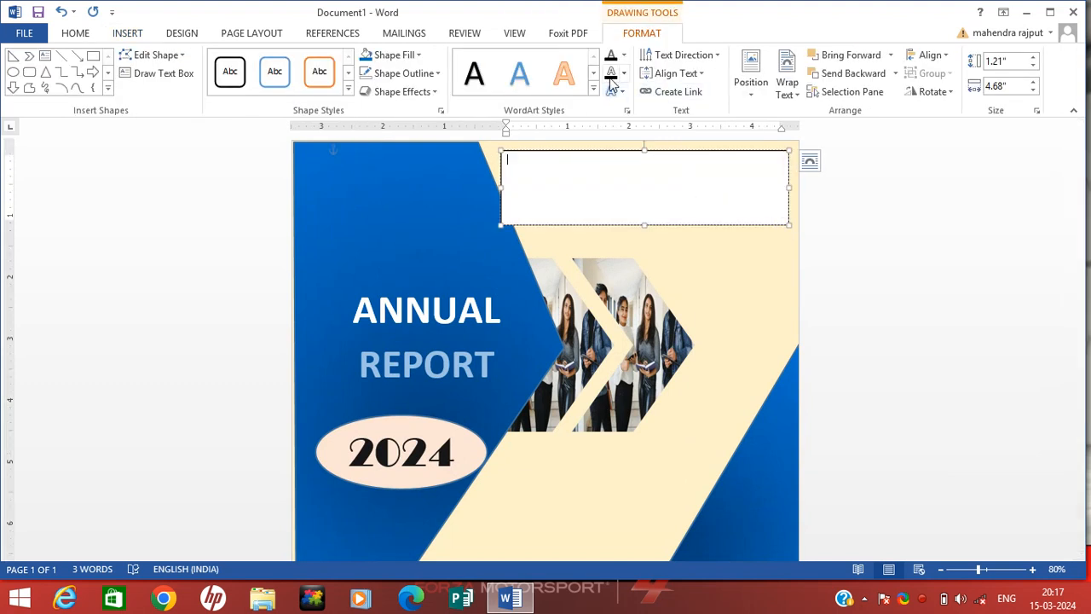
# Step: Remove the text box's fill and enter "NATHDWARA GROUP OF INSTITUTIONS" in it
pyautogui.click(420, 56)
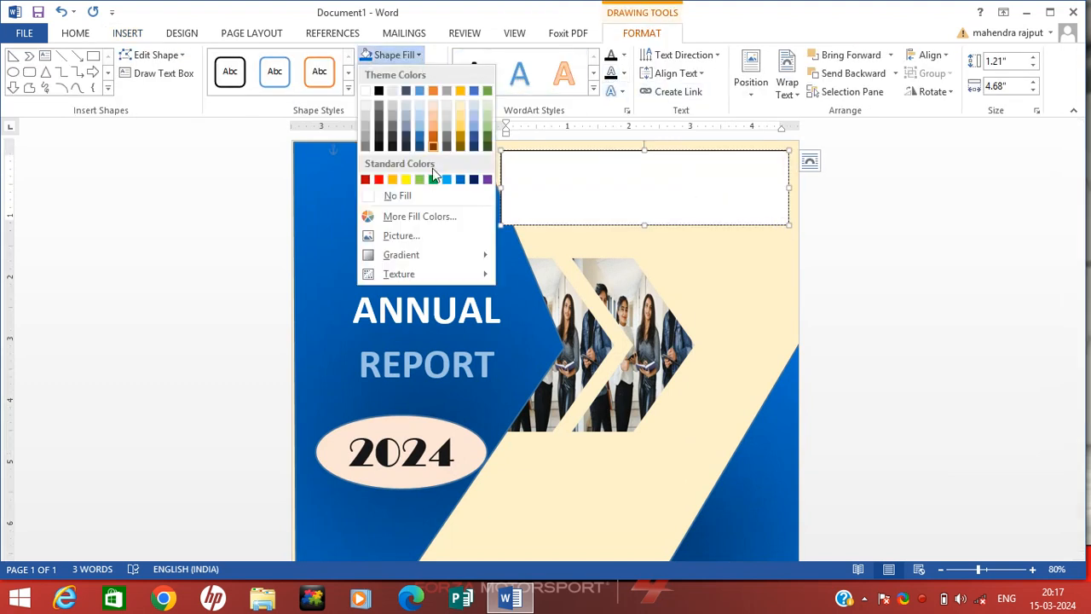
pyautogui.click(434, 196)
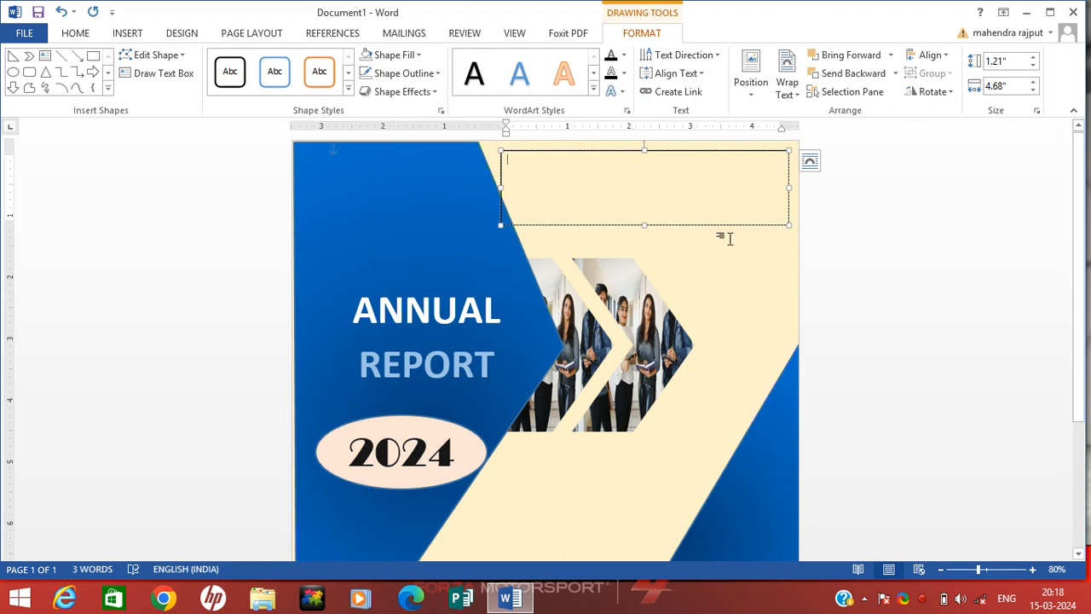
pyautogui.write('NATHDWARA GROUP OF INSTITUTIONS')
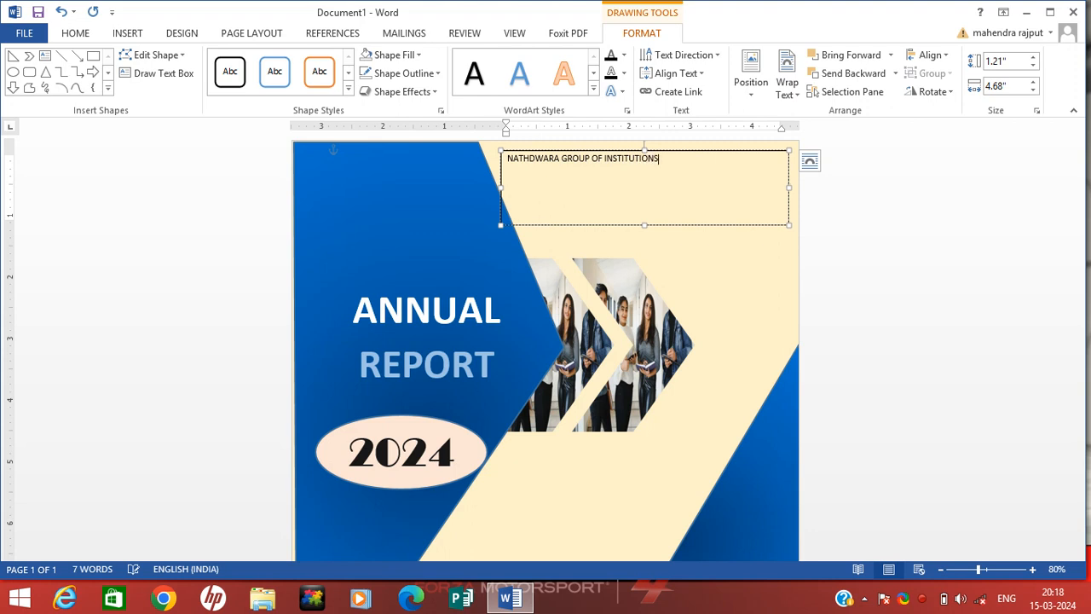
# Step: Set the institution name to 20 pt in the Algerian font
pyautogui.moveTo(663, 162); pyautogui.dragTo(510, 162)
pyautogui.click(75, 33)
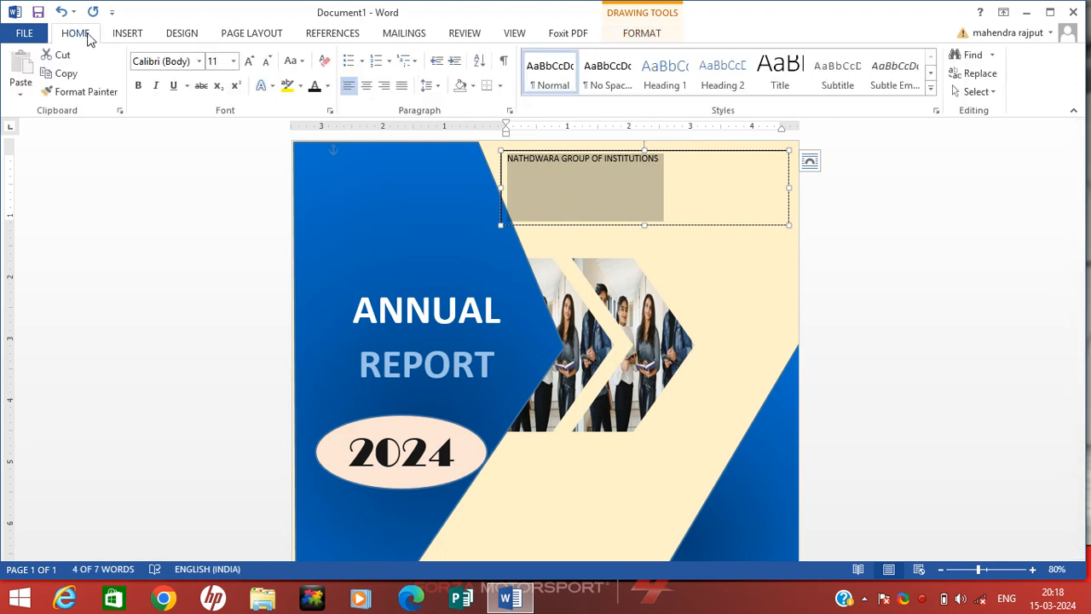
pyautogui.click(232, 62)
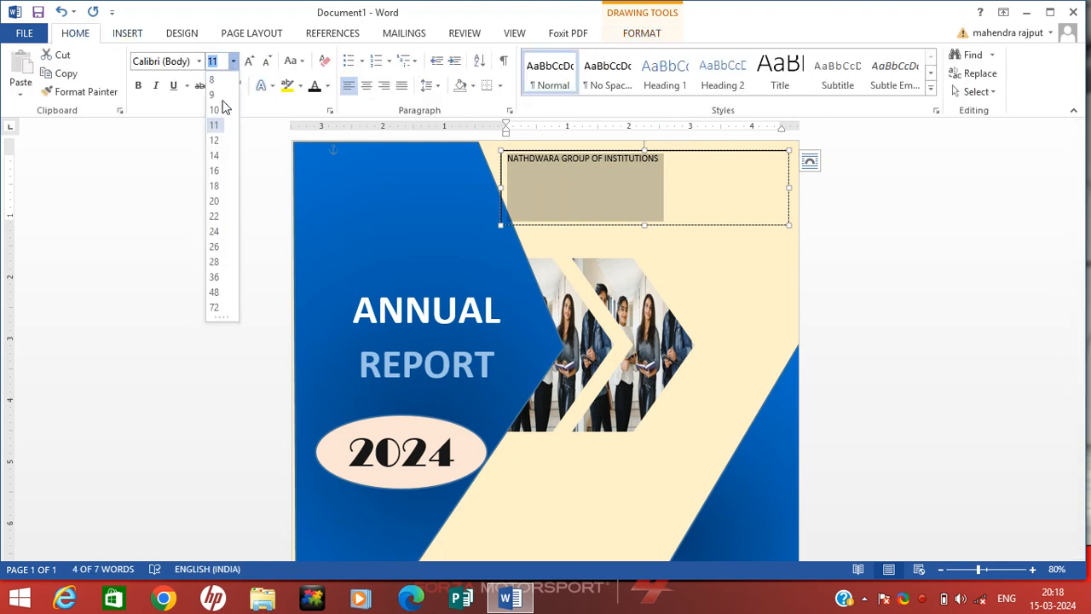
pyautogui.click(215, 202)
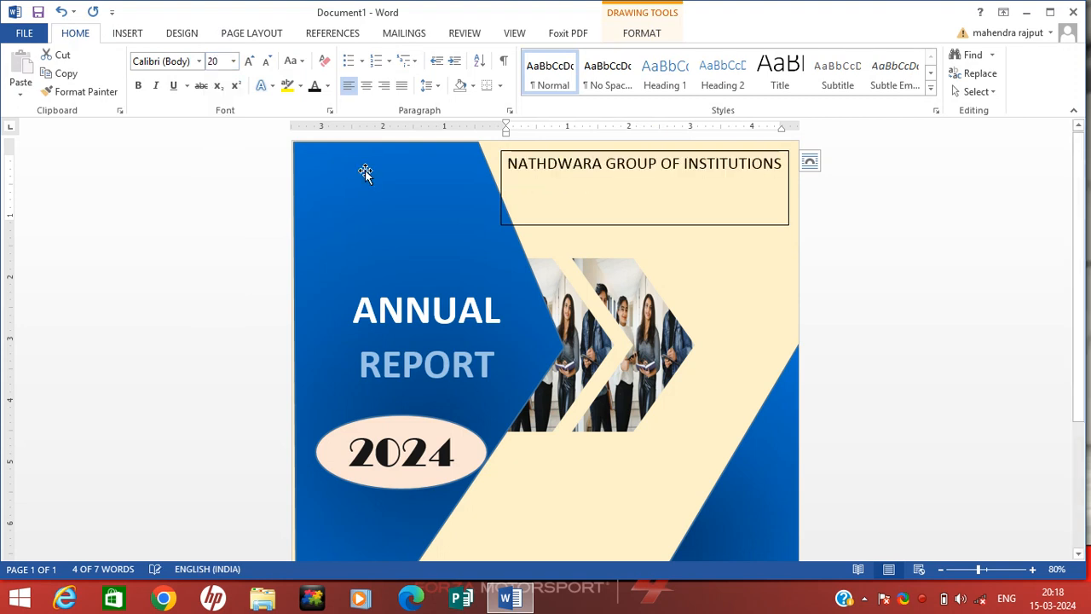
pyautogui.click(199, 62)
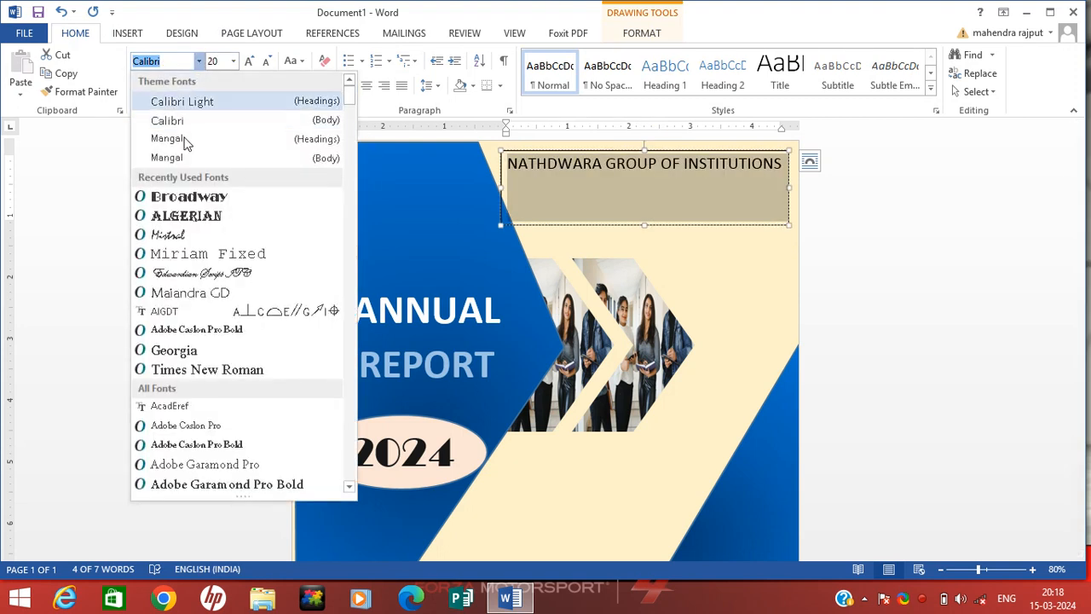
pyautogui.click(182, 215)
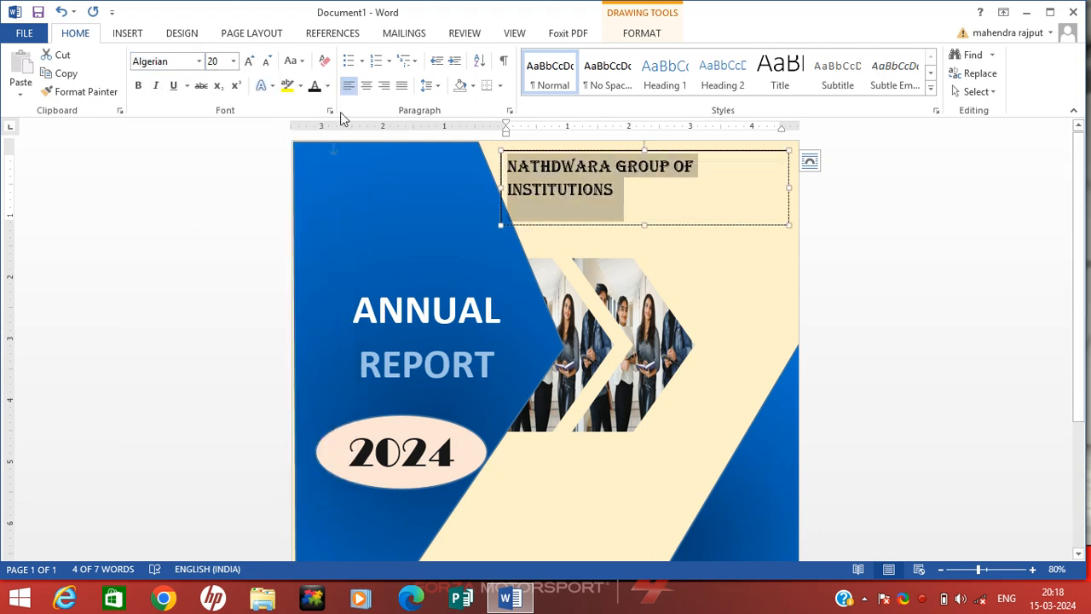
# Step: Center the institution name in its text box and color it light blue
pyautogui.click(367, 86)
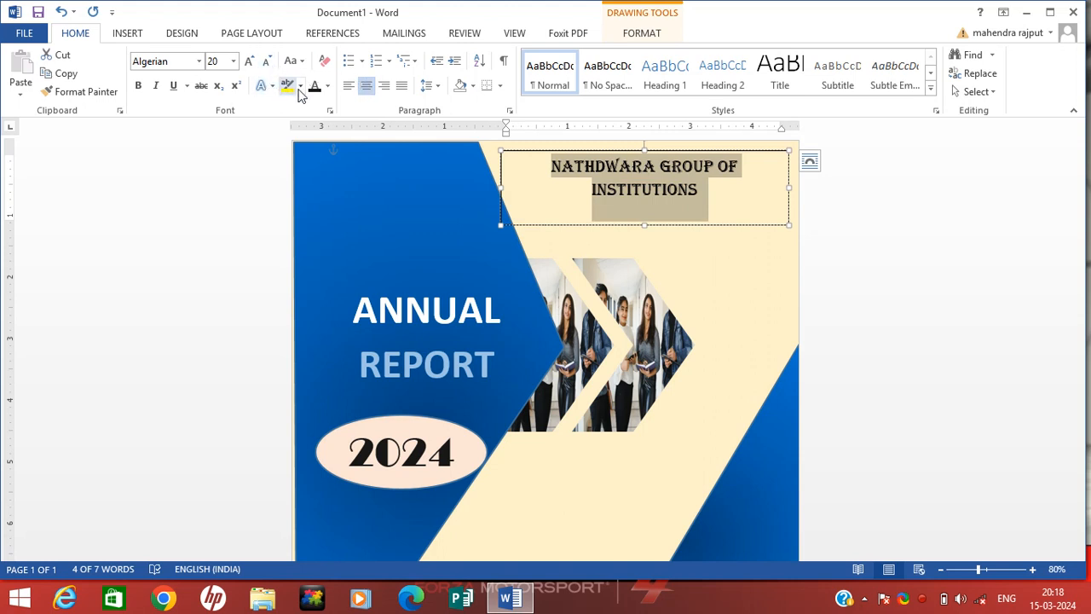
pyautogui.click(328, 86)
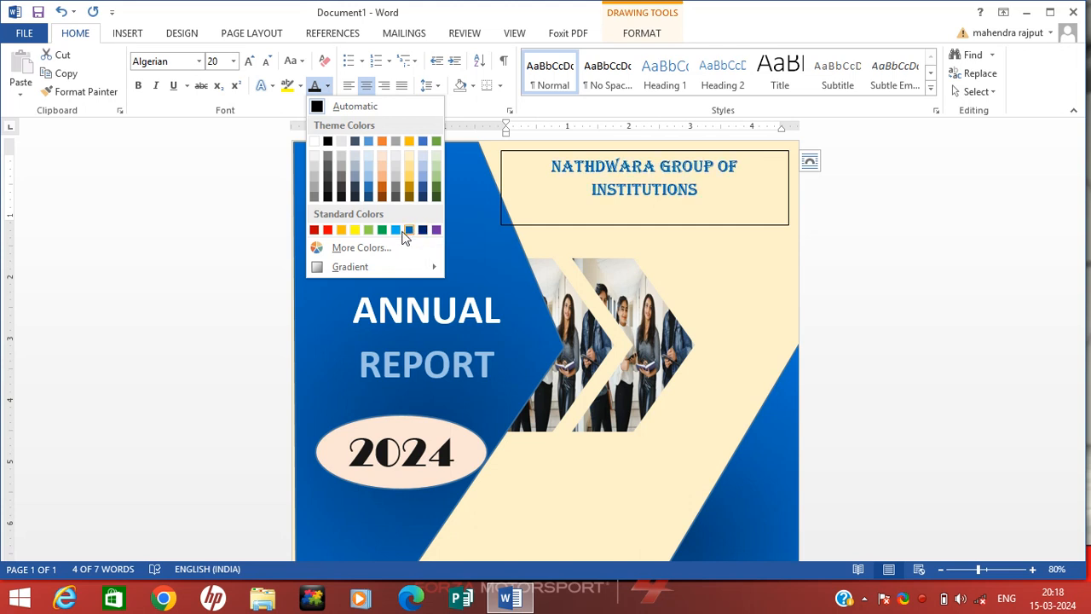
pyautogui.click(397, 230)
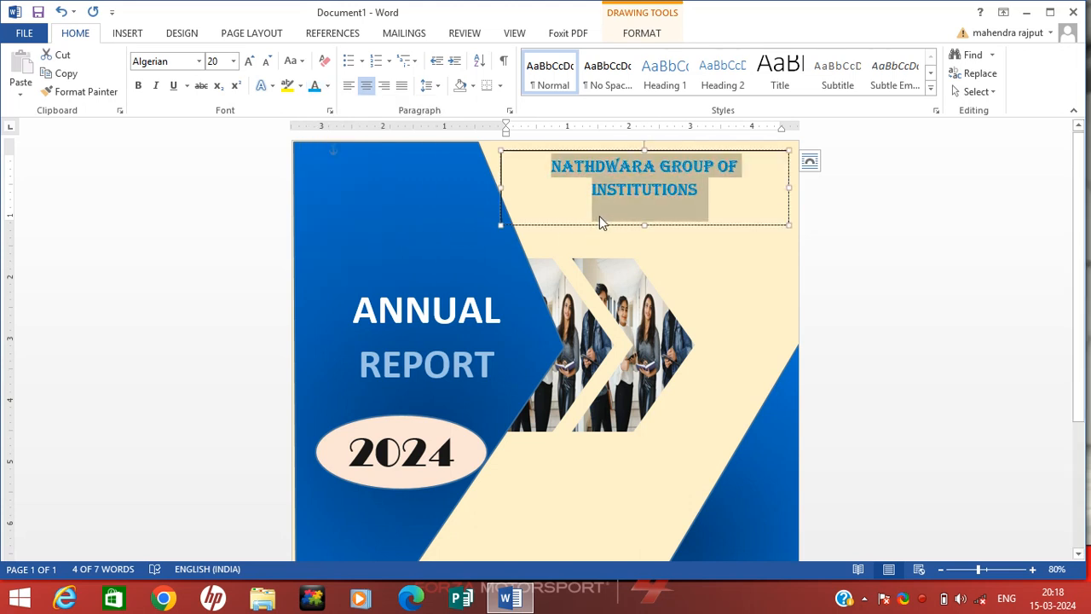
# Step: Shorten the institution name's text box to about 0.91" high and remove its outline
pyautogui.moveTo(644, 226); pyautogui.dragTo(641, 207)
pyautogui.moveTo(707, 191); pyautogui.dragTo(549, 162)
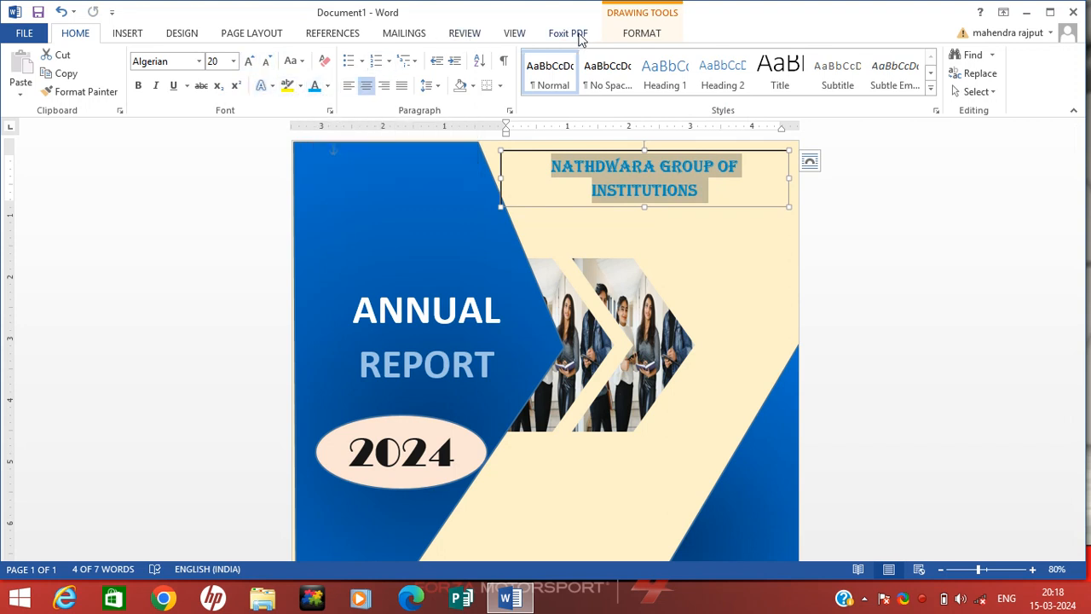
pyautogui.click(632, 36)
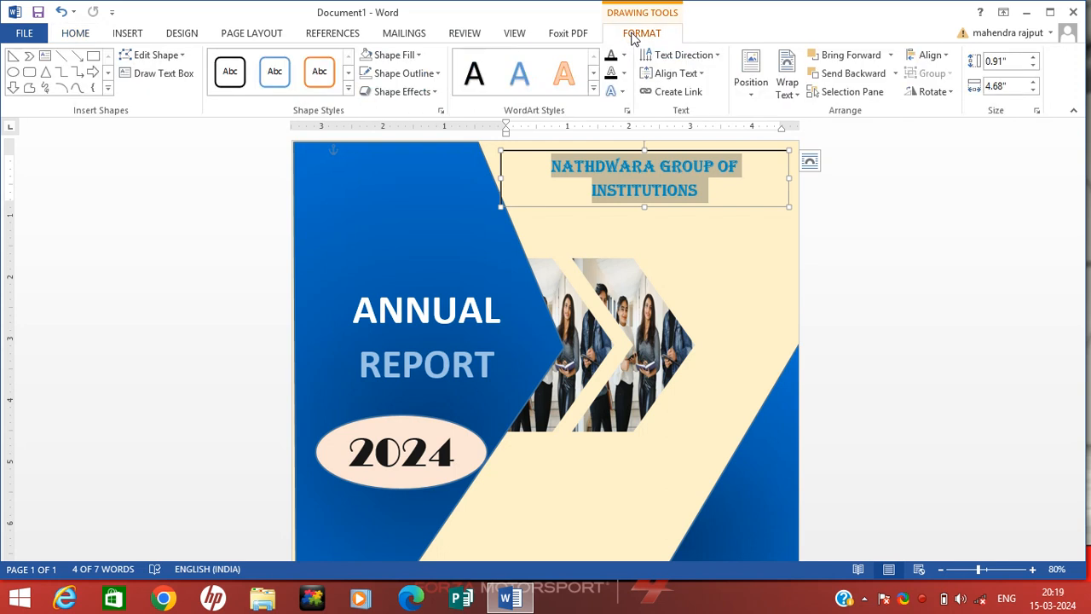
pyautogui.click(435, 74)
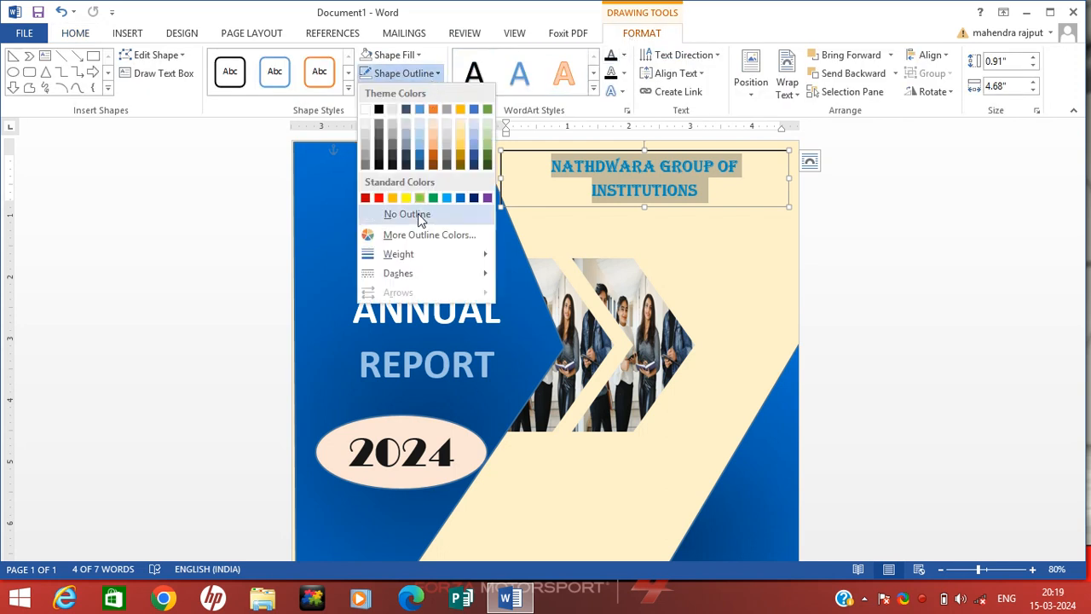
pyautogui.click(419, 215)
pyautogui.click(665, 236)
pyautogui.scroll(-3, 664, 237)
pyautogui.scroll(3, 667, 315)
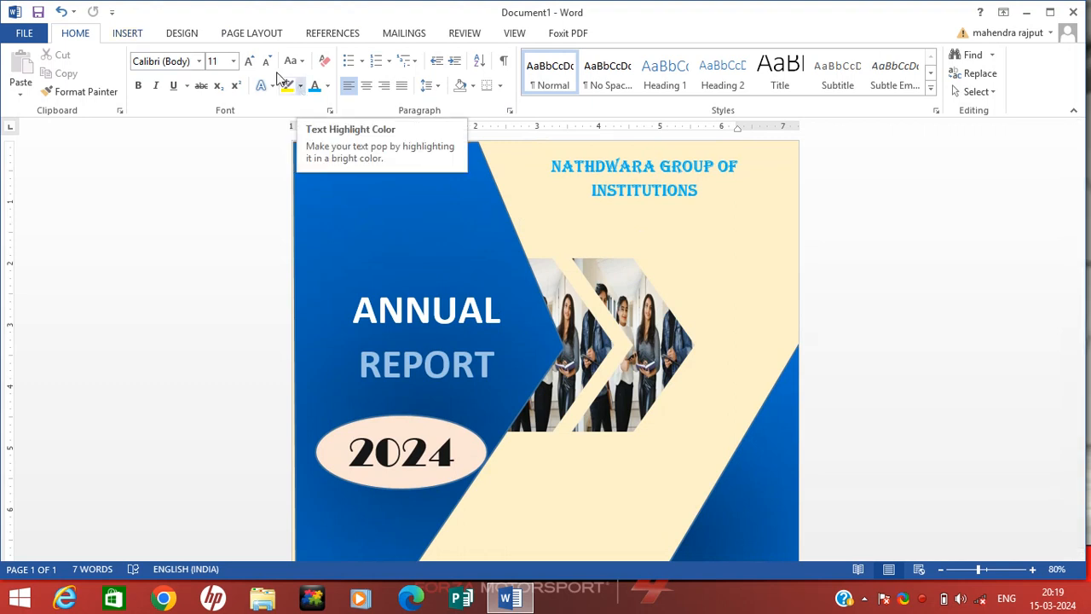
# Step: Draw a text box about 0.47" high and 4.25" wide below the institution name and enter "BEHATAR SHIKSHA BEHTAR BHAVISHYA"
pyautogui.click(141, 34)
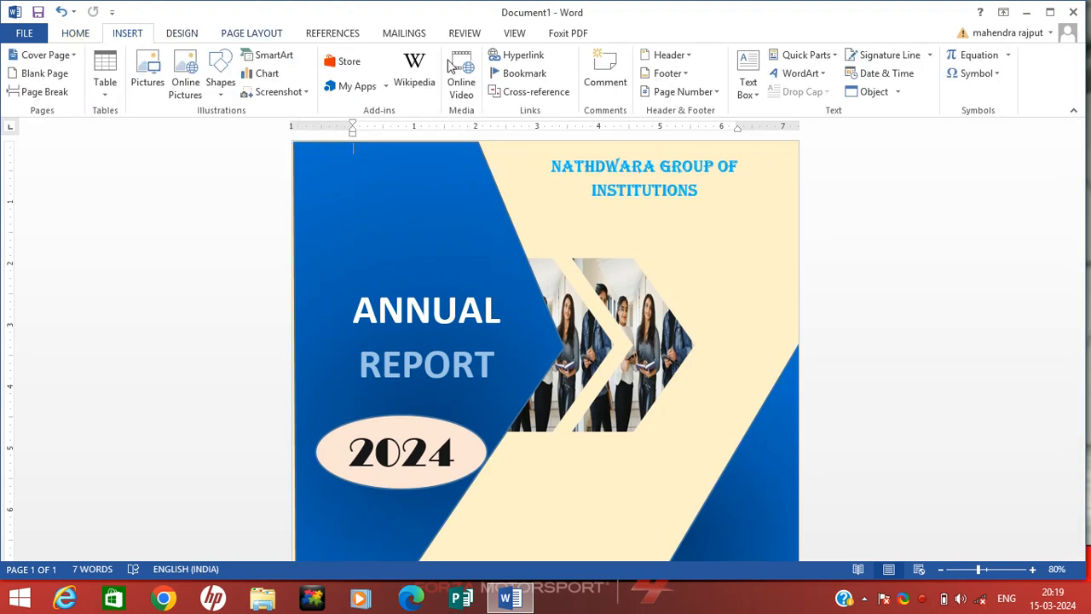
pyautogui.click(748, 83)
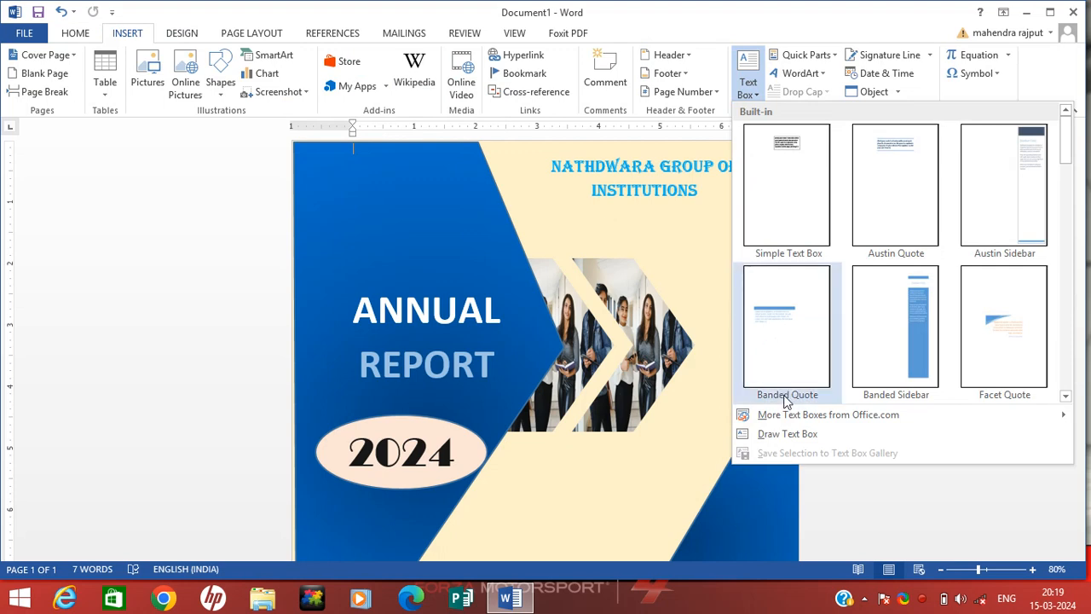
pyautogui.click(787, 434)
pyautogui.moveTo(539, 219)
pyautogui.mouseDown()
pyautogui.moveTo(667, 243)
pyautogui.moveTo(797, 249)
pyautogui.mouseUp()
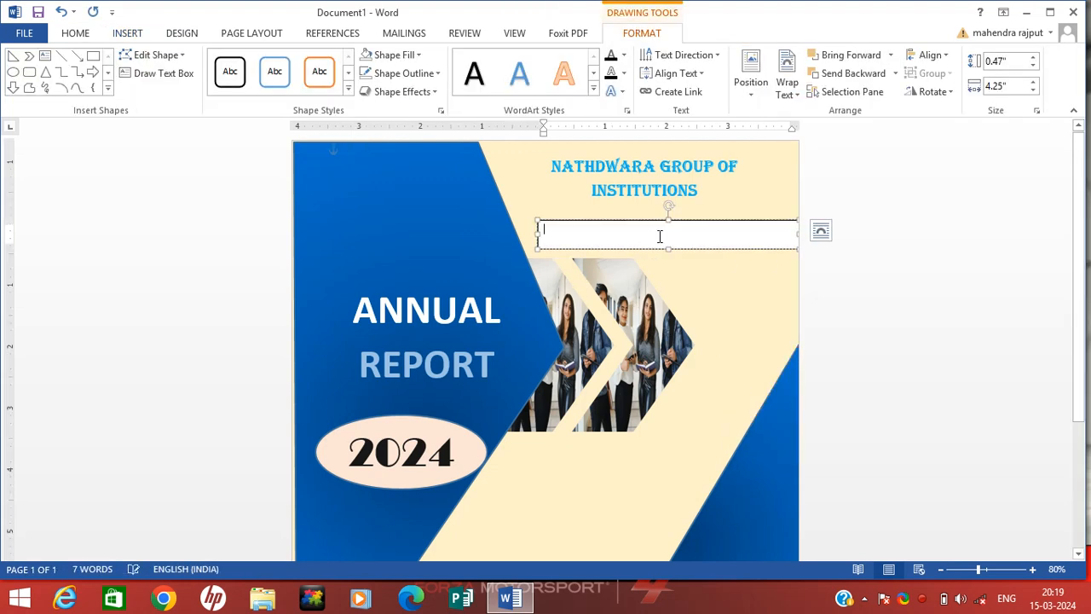
pyautogui.write('BEHA')
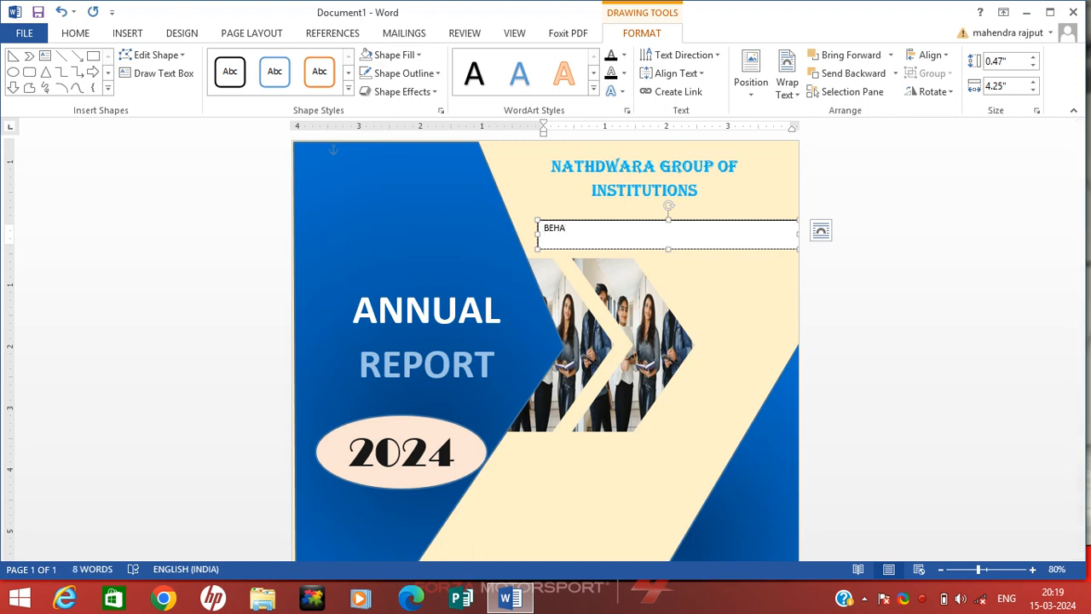
pyautogui.write('TAR SHIKSHA BEHTA')
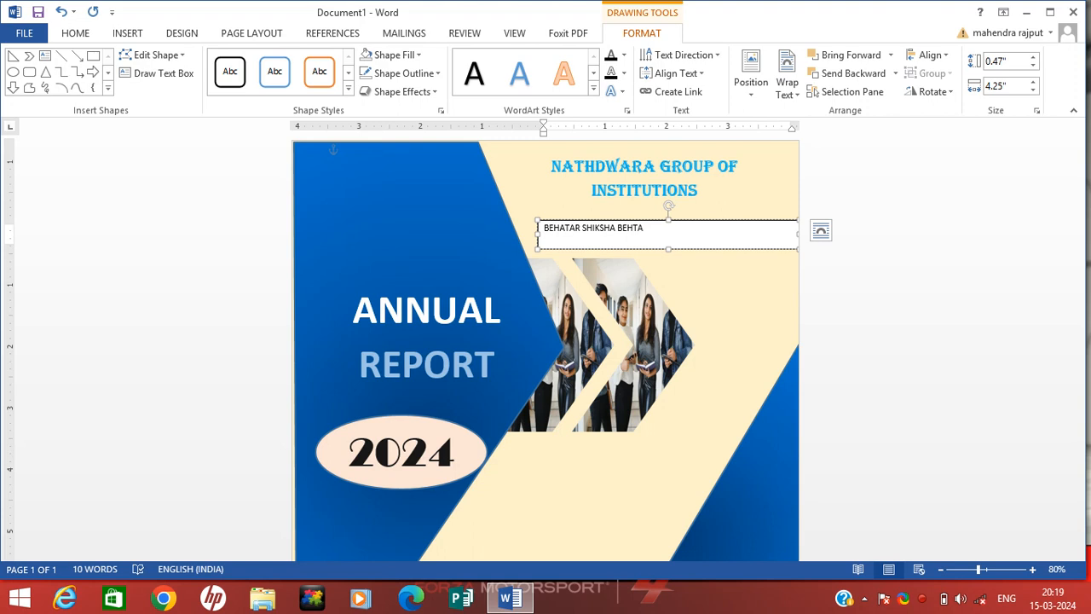
pyautogui.write('BHAVISHYA')
# Step: Set the slogan in Edwardian Script ITC at 18 pt and extend its text box upward to about 0.69" high
pyautogui.moveTo(718, 237); pyautogui.dragTo(465, 228)
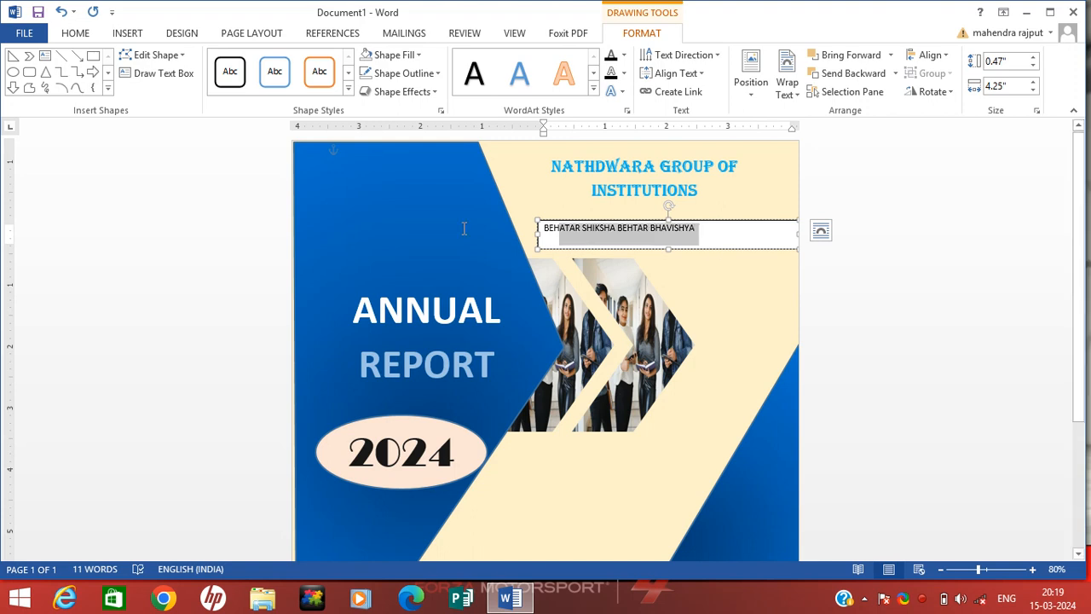
pyautogui.click(90, 32)
pyautogui.click(199, 61)
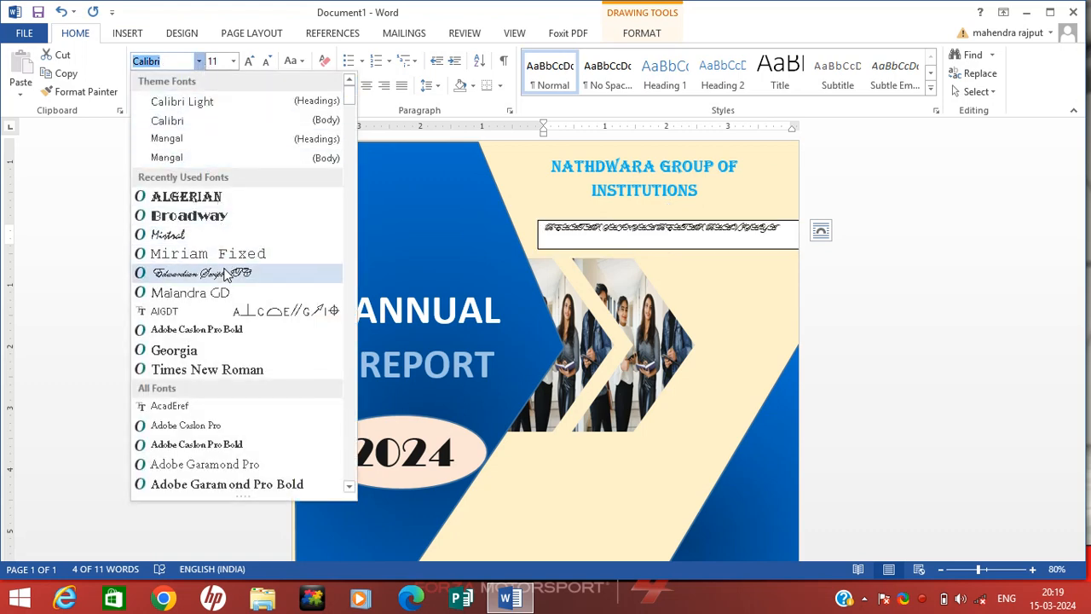
pyautogui.click(224, 273)
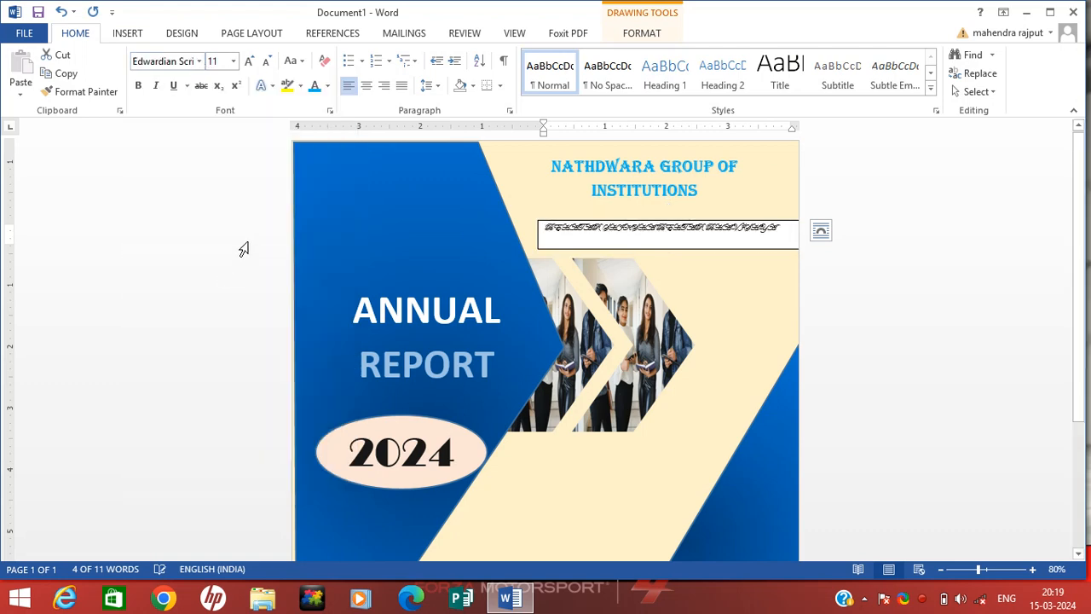
pyautogui.click(234, 62)
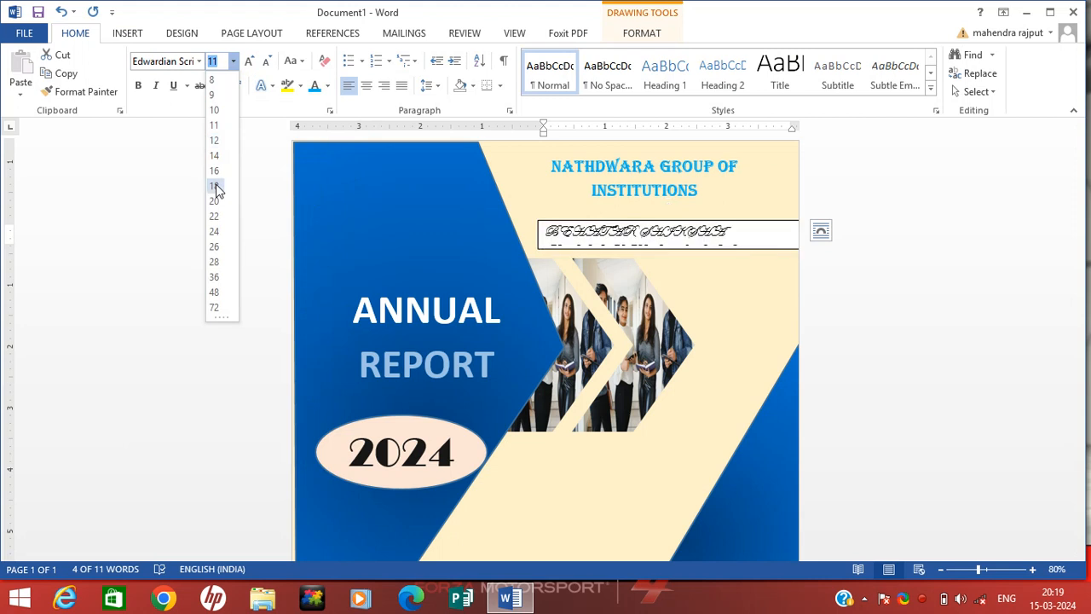
pyautogui.click(215, 186)
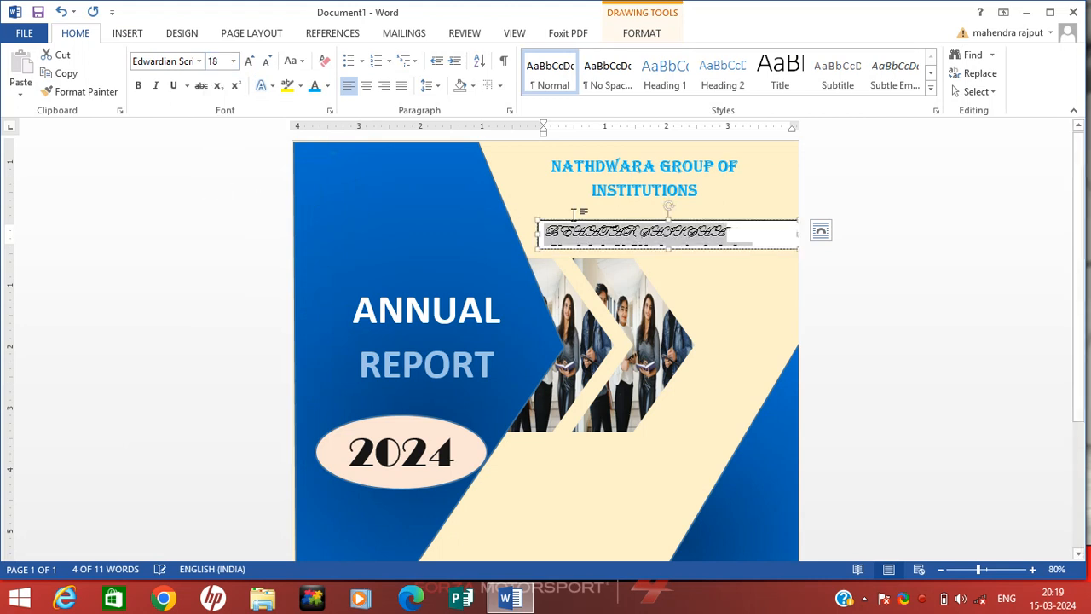
pyautogui.click(665, 217)
pyautogui.moveTo(666, 216); pyautogui.dragTo(669, 205)
# Step: Change the slogan's case to Capitalize Each Word and center it in its text box
pyautogui.moveTo(753, 238); pyautogui.dragTo(548, 215)
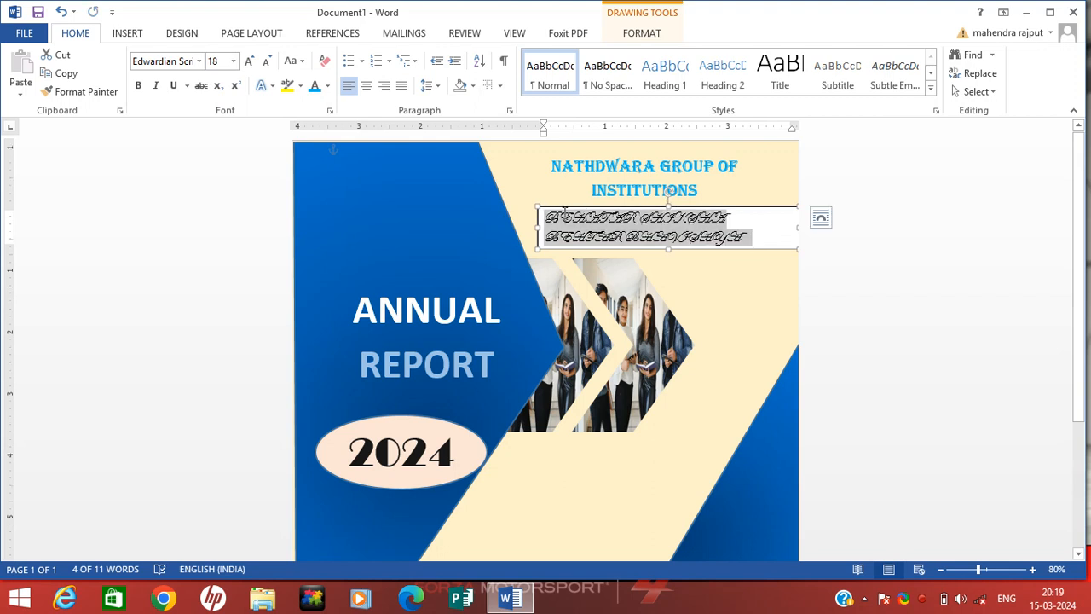
pyautogui.click(298, 66)
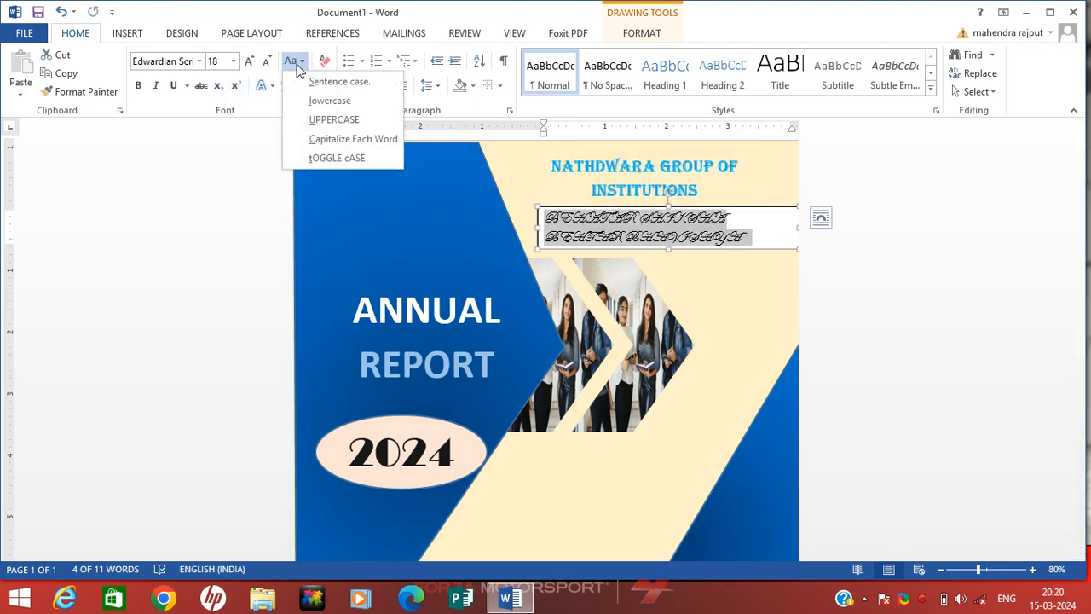
pyautogui.click(316, 136)
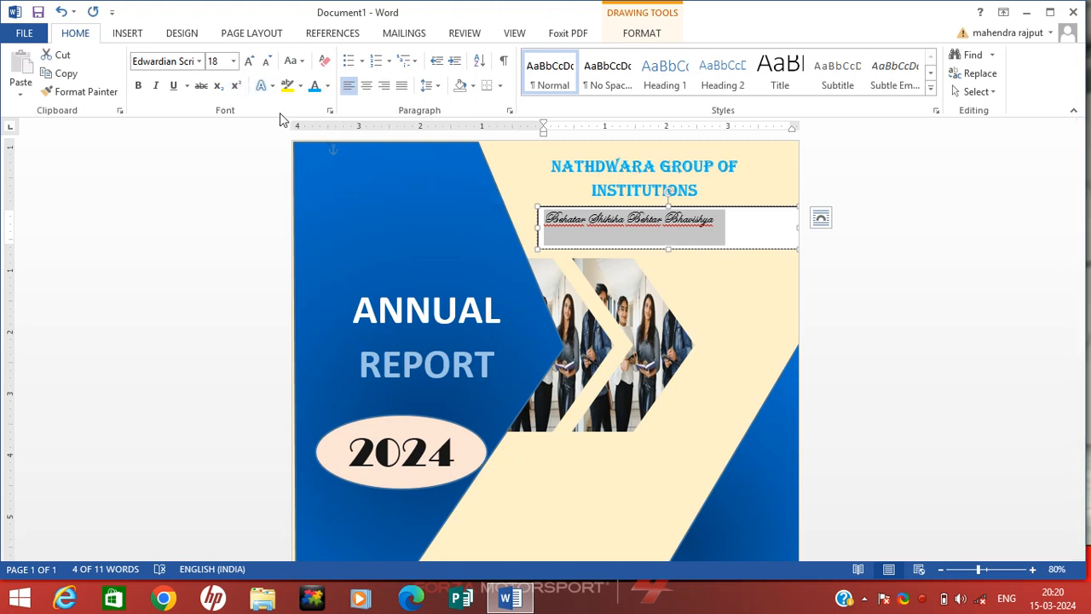
pyautogui.click(367, 86)
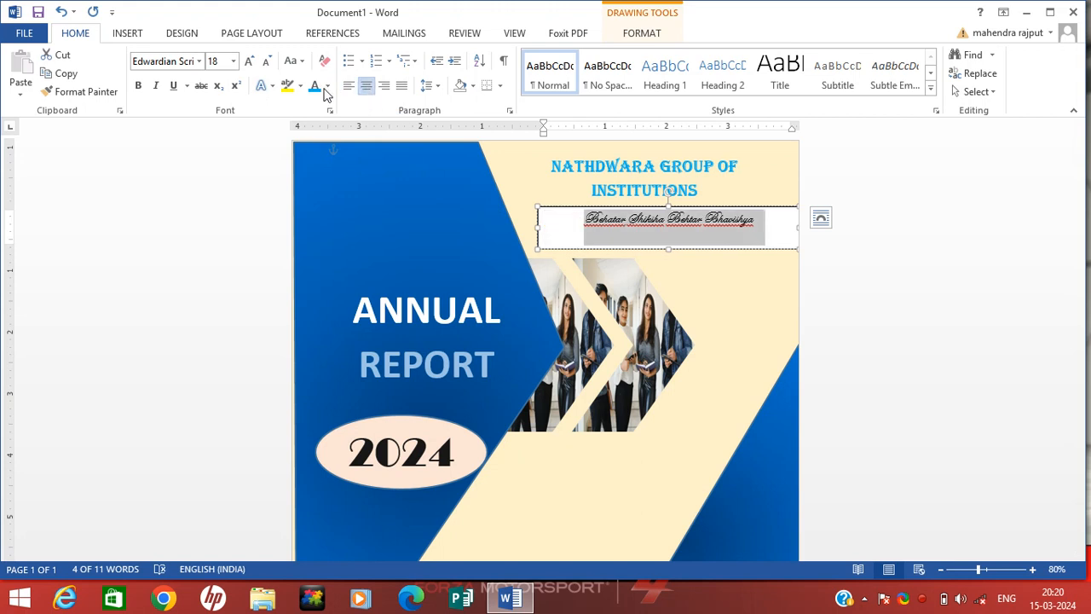
# Step: Try the slogan at 28 pt in a taller text box, and undo both changes
pyautogui.click(234, 61)
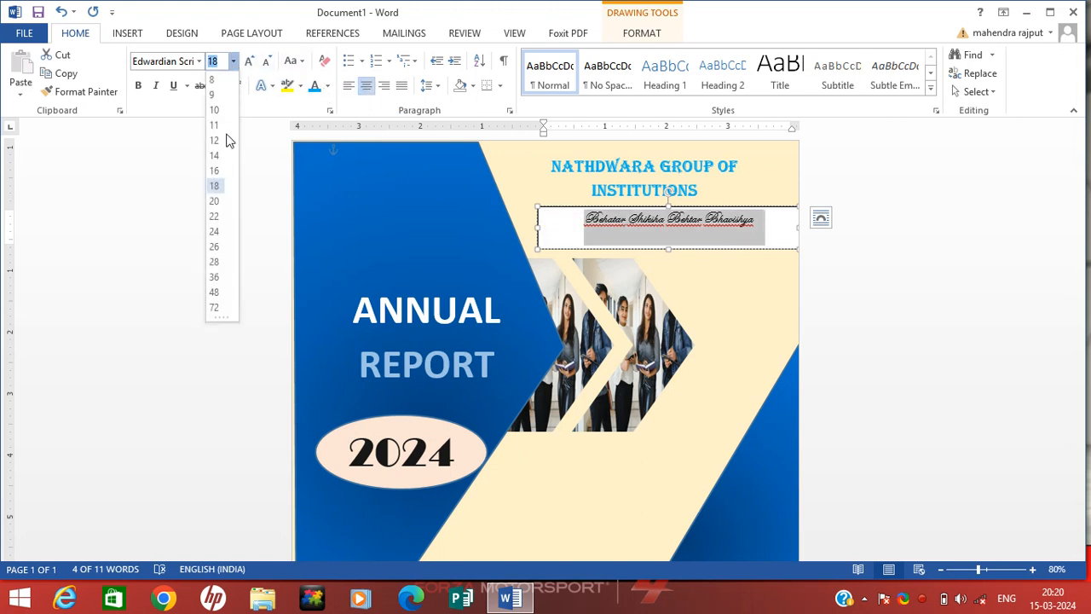
pyautogui.click(214, 262)
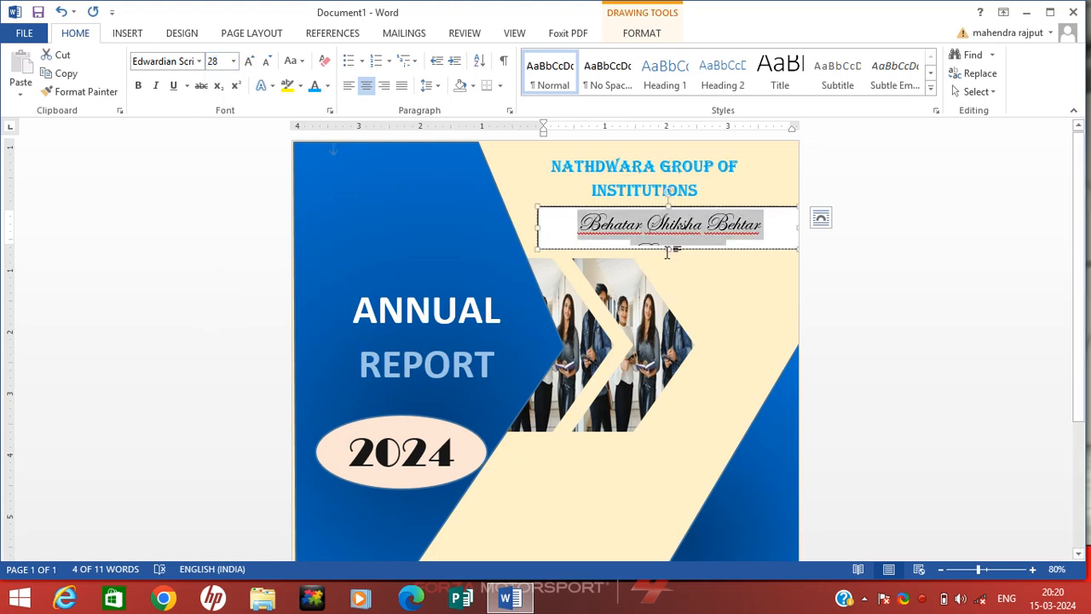
pyautogui.moveTo(667, 249); pyautogui.dragTo(668, 270)
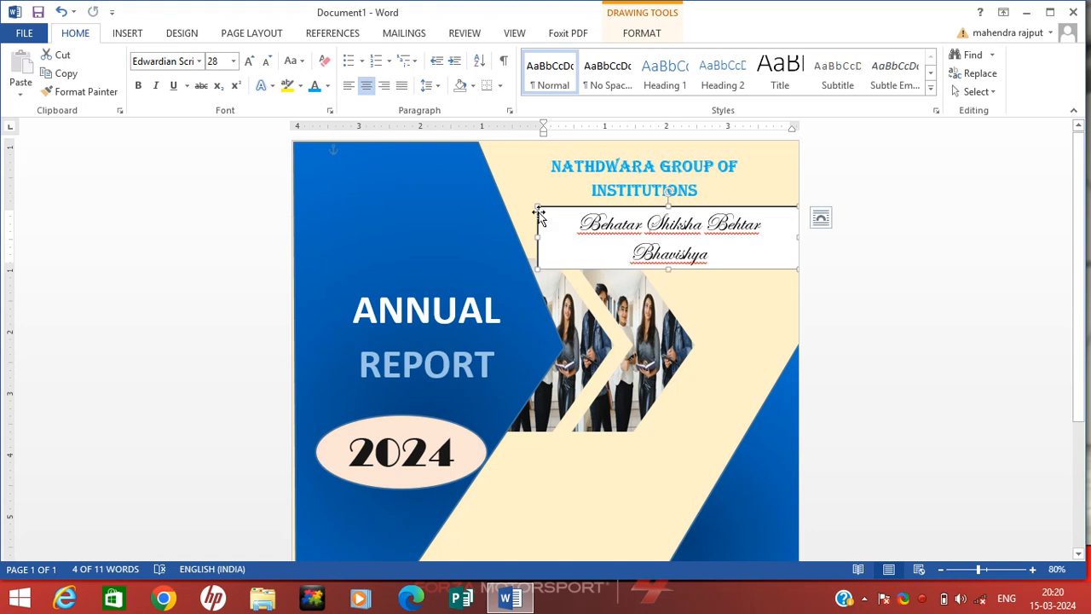
pyautogui.hotkey('ctrl', 'z')
pyautogui.hotkey('ctrl', 'z')
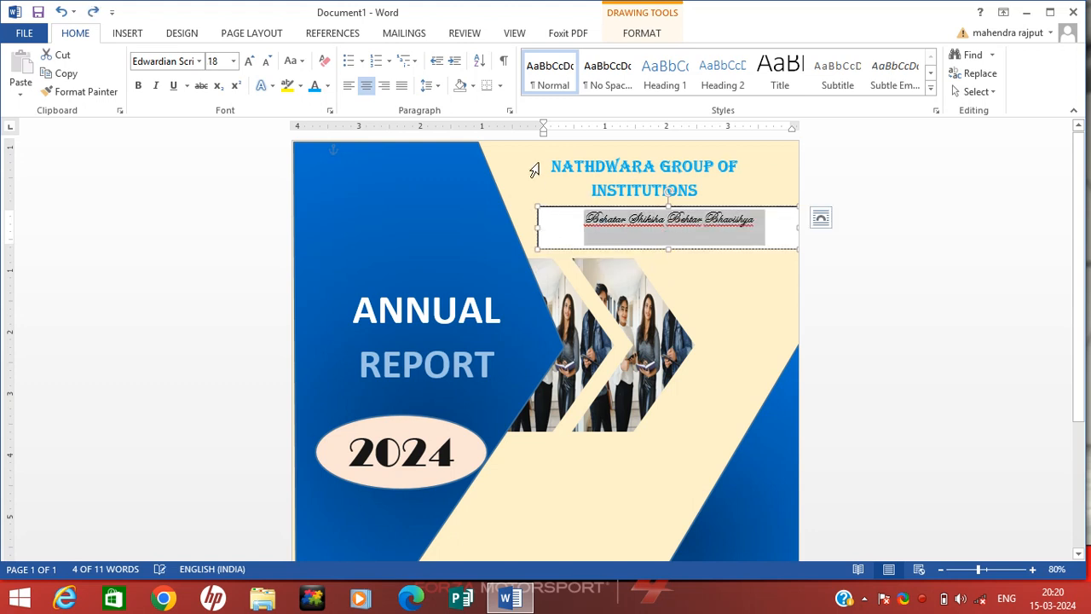
# Step: Format the slogan at 24 pt in bold with the standard dark blue font color
pyautogui.click(233, 60)
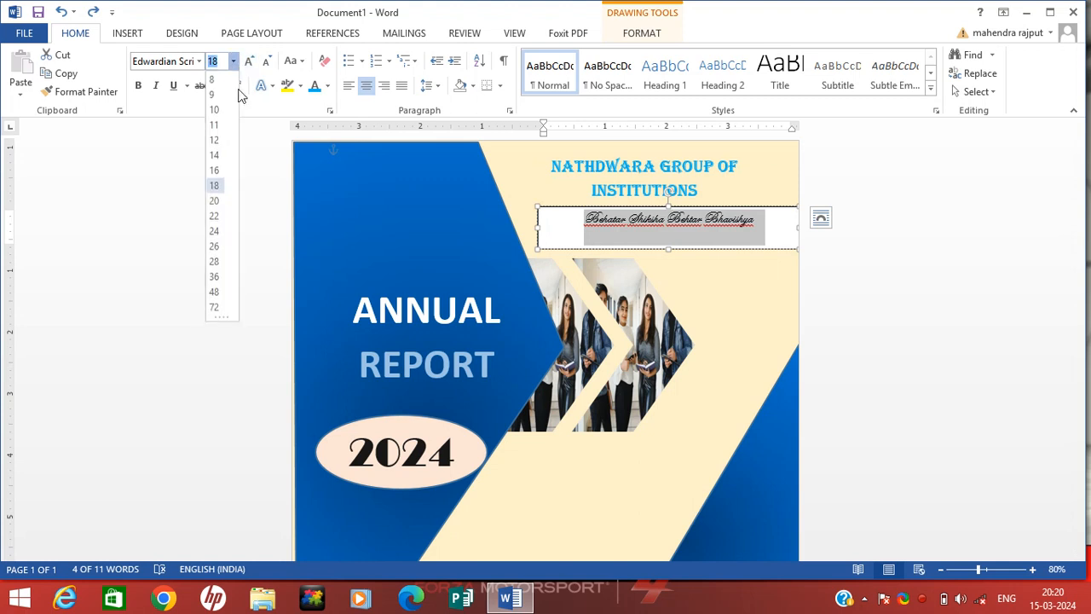
pyautogui.click(218, 232)
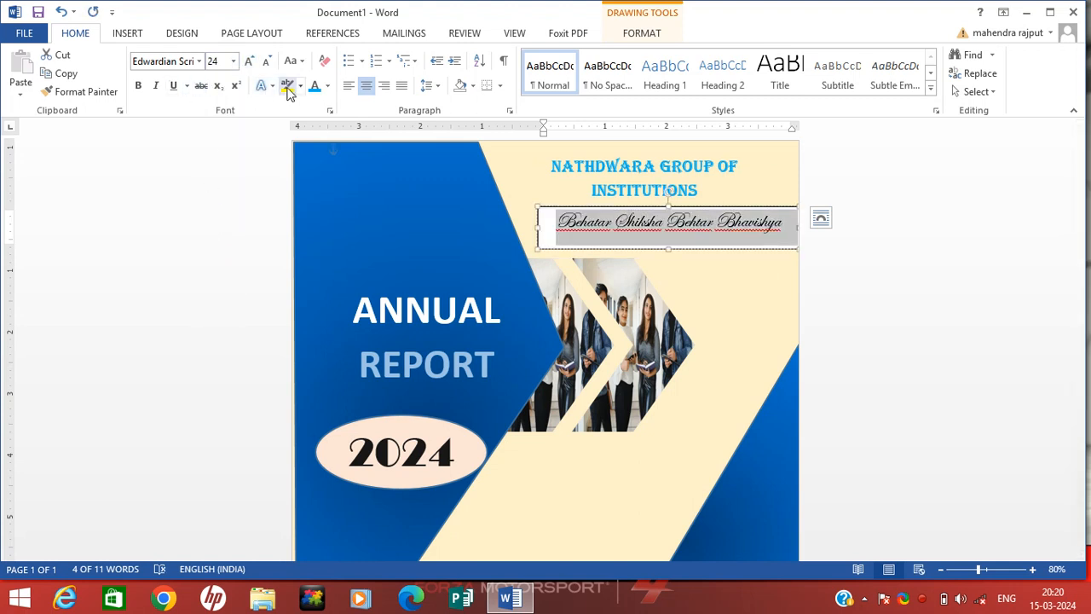
pyautogui.click(327, 86)
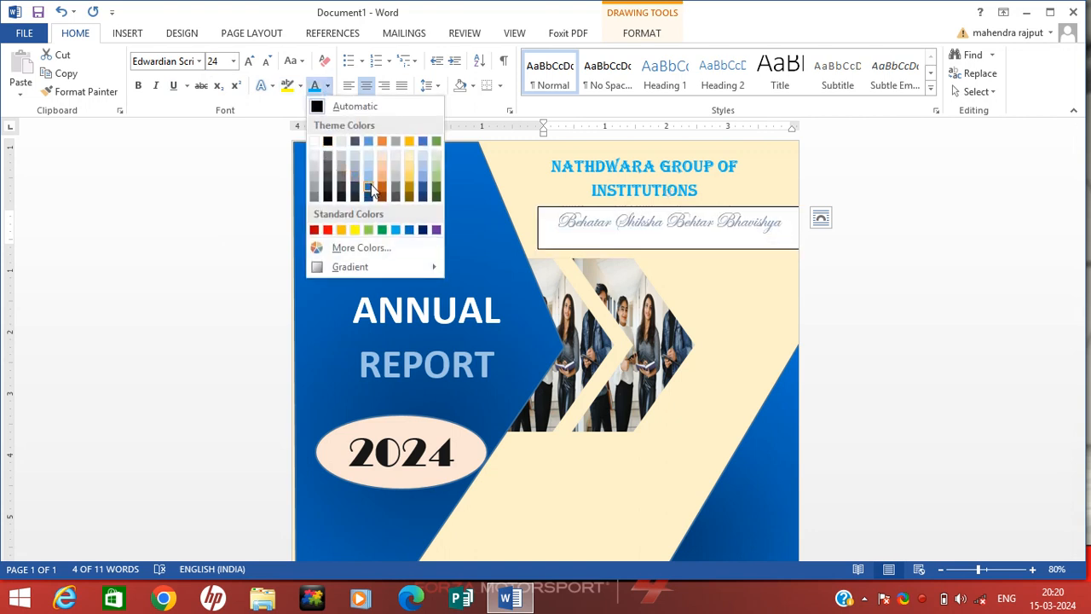
pyautogui.click(424, 230)
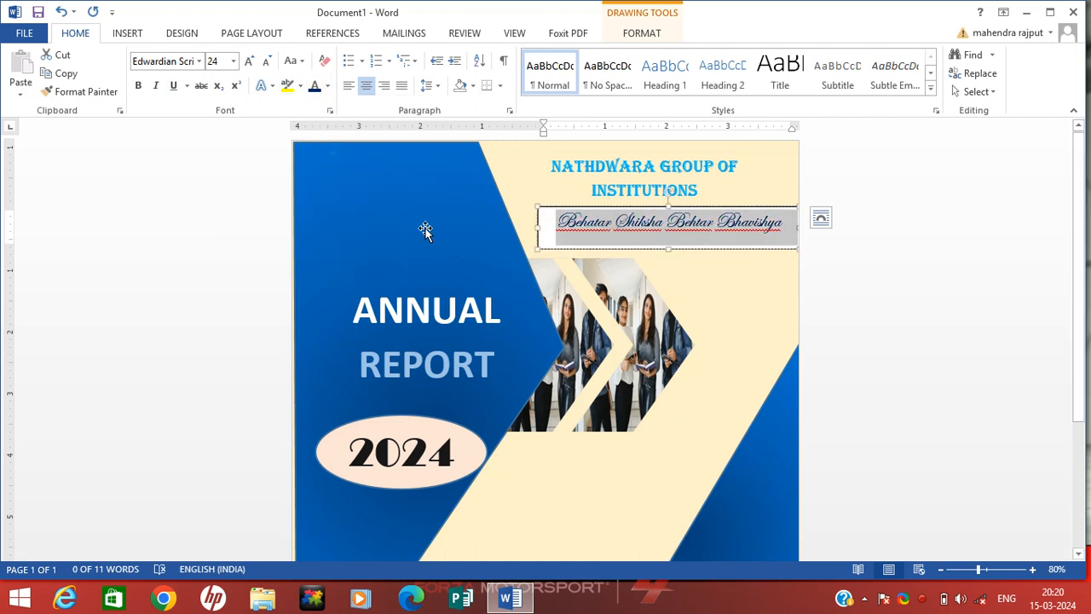
pyautogui.click(138, 86)
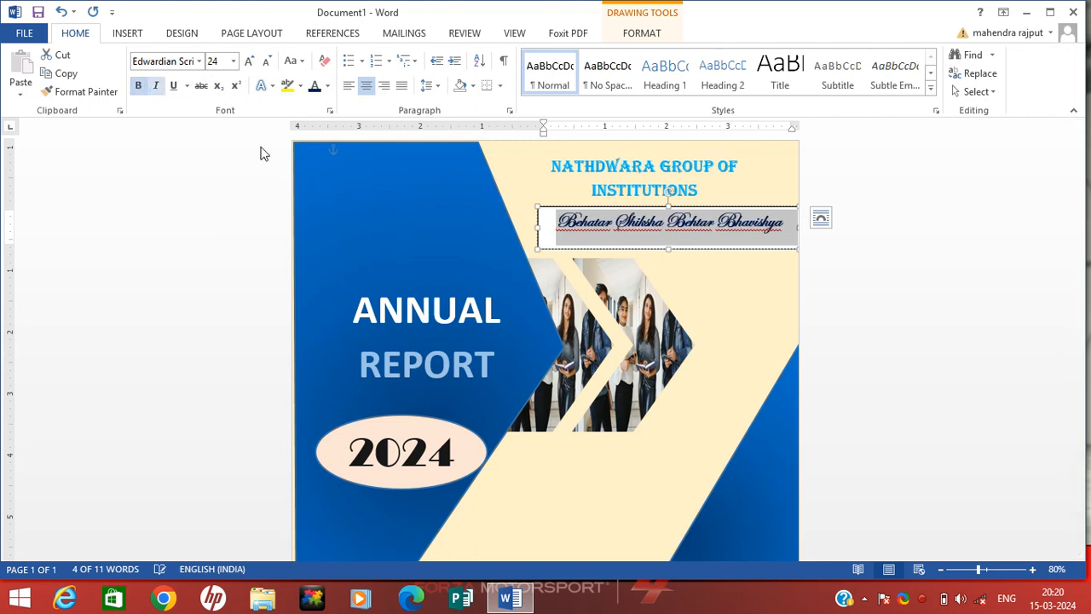
# Step: Remove the outline of the slogan's text box
pyautogui.click(687, 204)
pyautogui.click(689, 213)
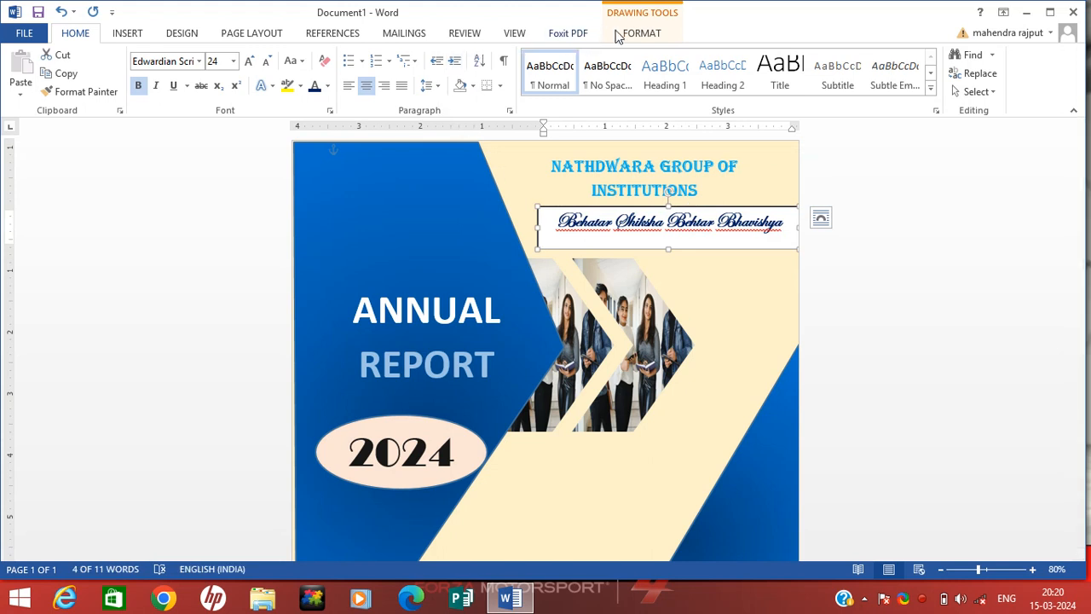
pyautogui.click(642, 33)
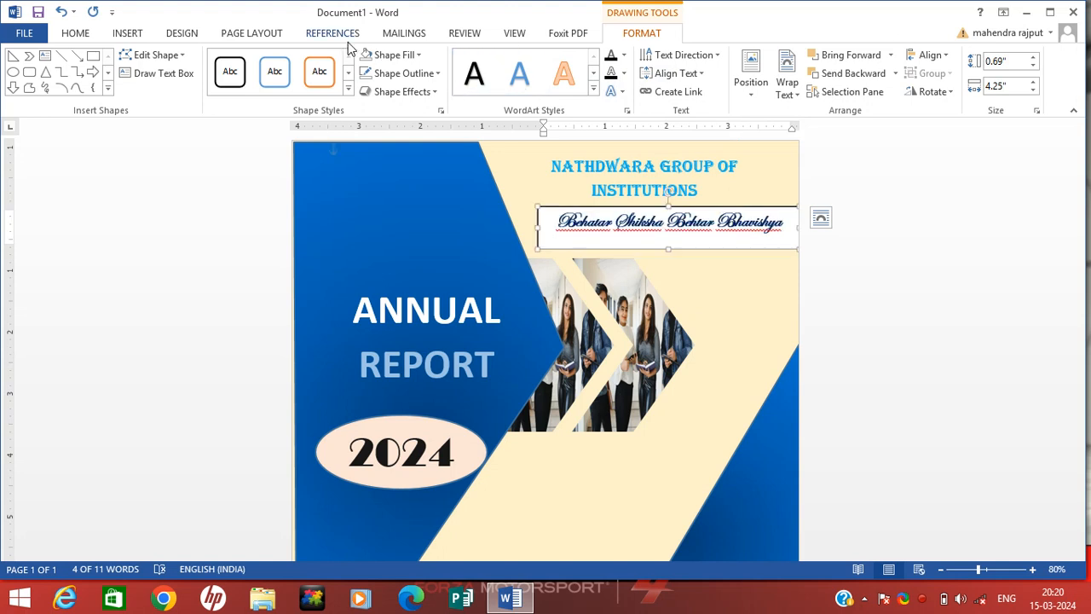
pyautogui.click(433, 72)
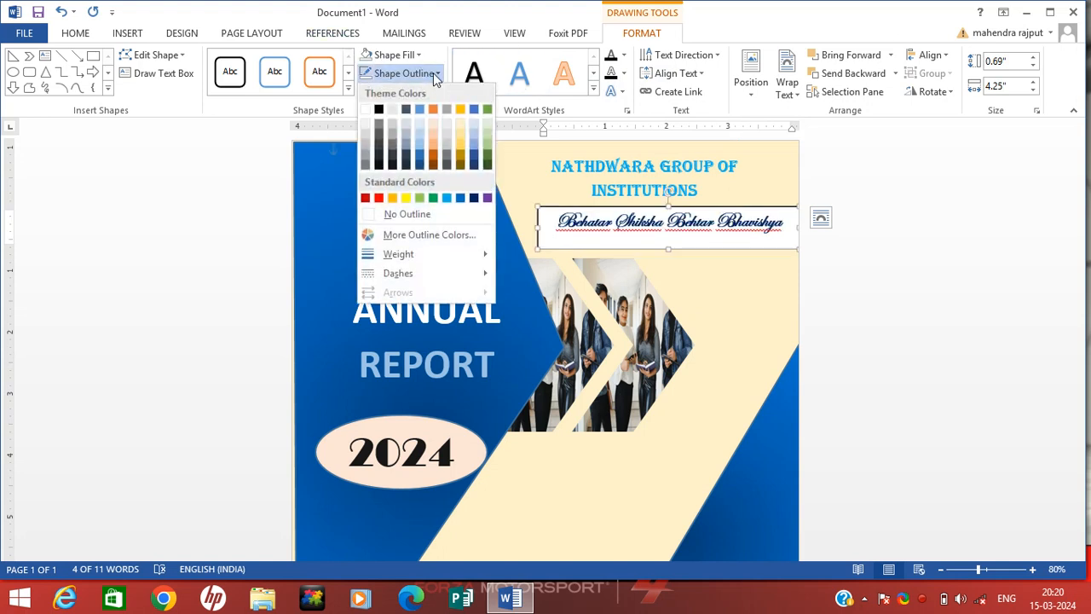
pyautogui.click(409, 214)
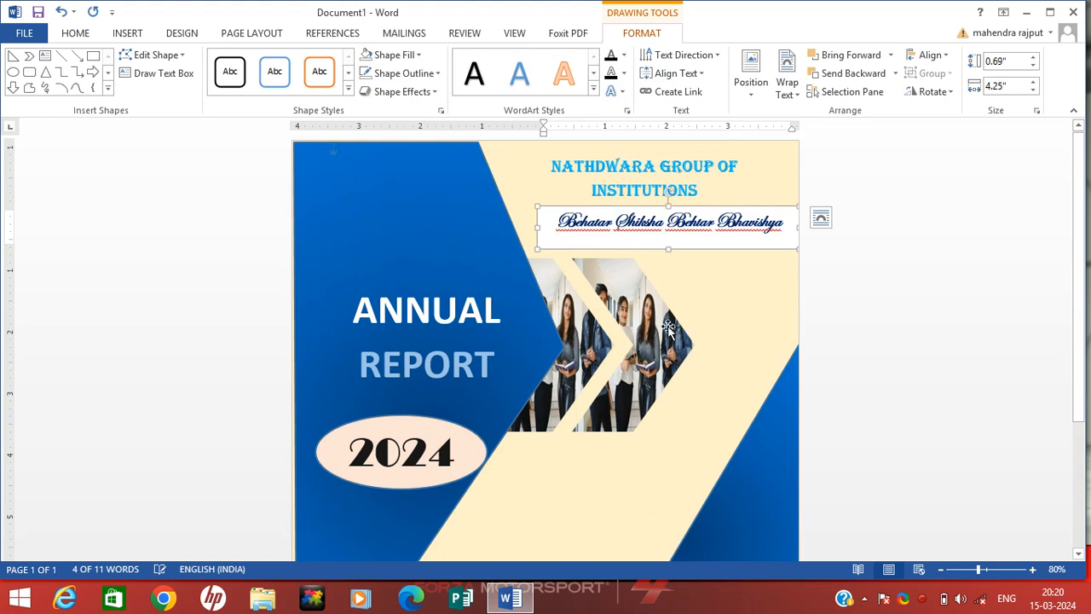
pyautogui.click(719, 290)
# Step: Remove the white fill of the slogan's text box so the cream page background shows through
pyautogui.scroll(-3, 712, 294)
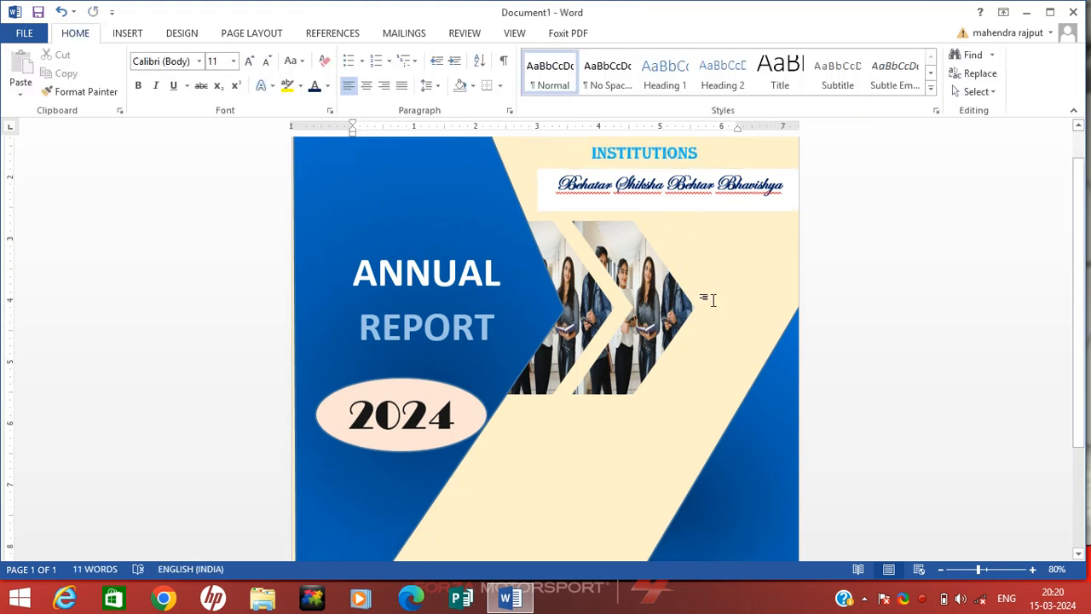
pyautogui.scroll(-2, 670, 340)
pyautogui.scroll(5, 635, 345)
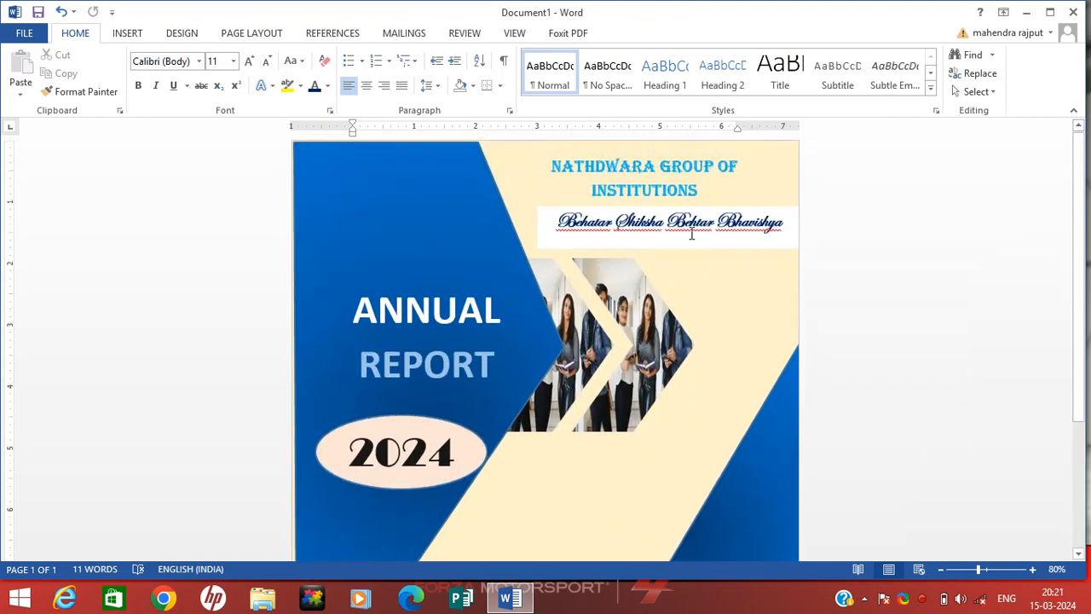
pyautogui.click(695, 241)
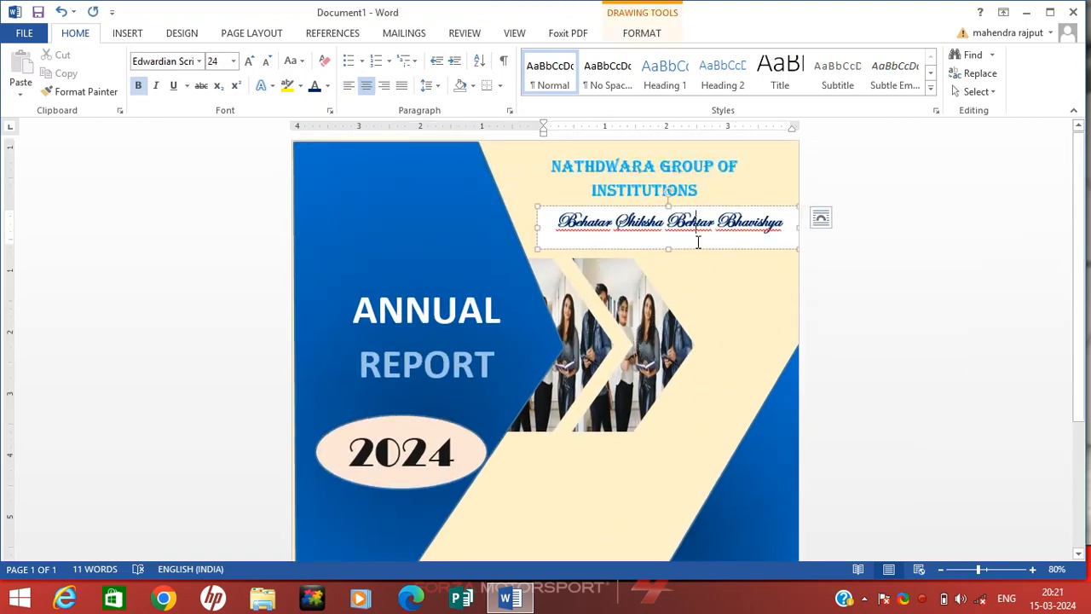
pyautogui.click(637, 34)
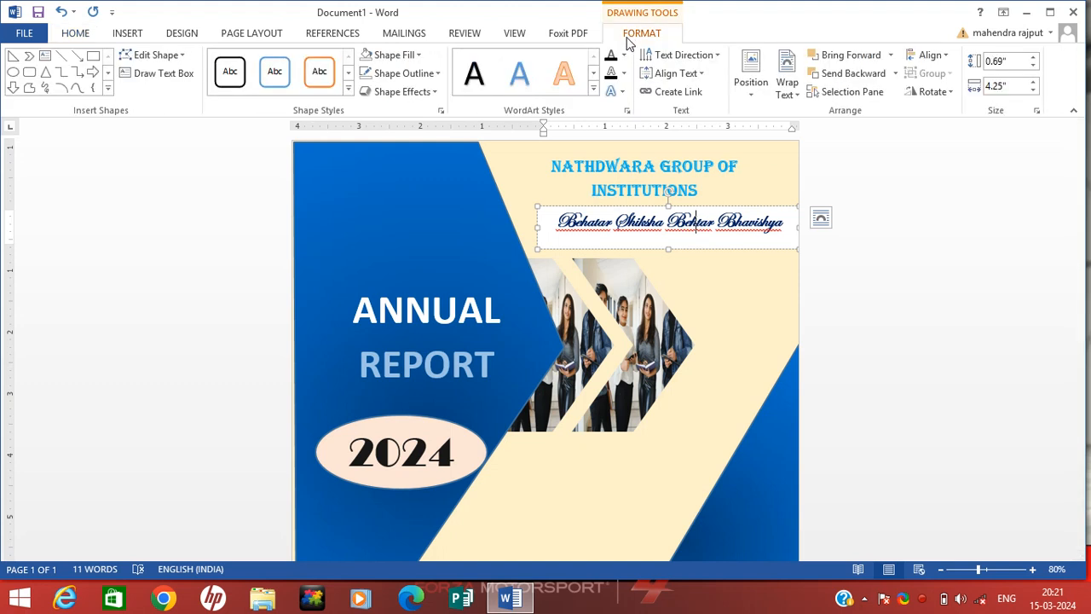
pyautogui.click(419, 56)
pyautogui.click(430, 194)
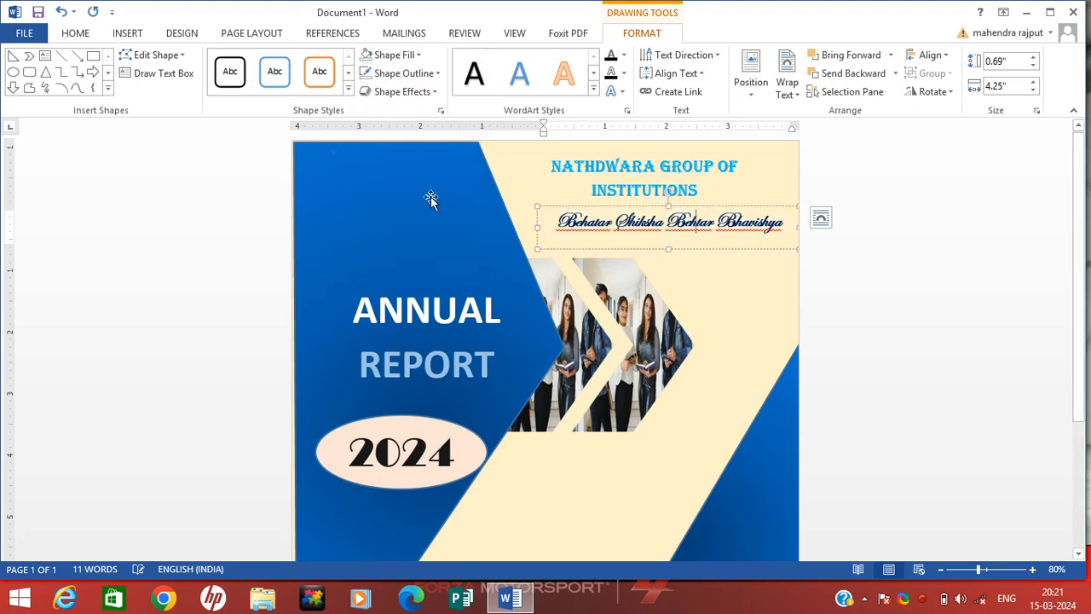
pyautogui.click(731, 321)
# Step: Examine the cover page from the institution name down to the empty band along the lower edge
pyautogui.scroll(-3, 708, 333)
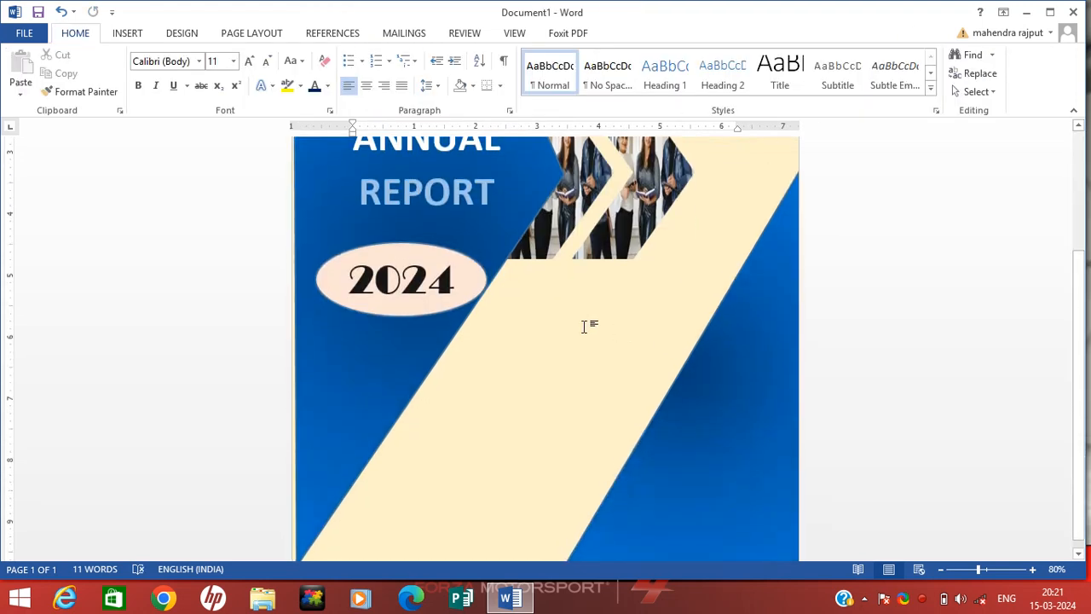
pyautogui.scroll(2, 577, 359)
pyautogui.scroll(-2, 471, 360)
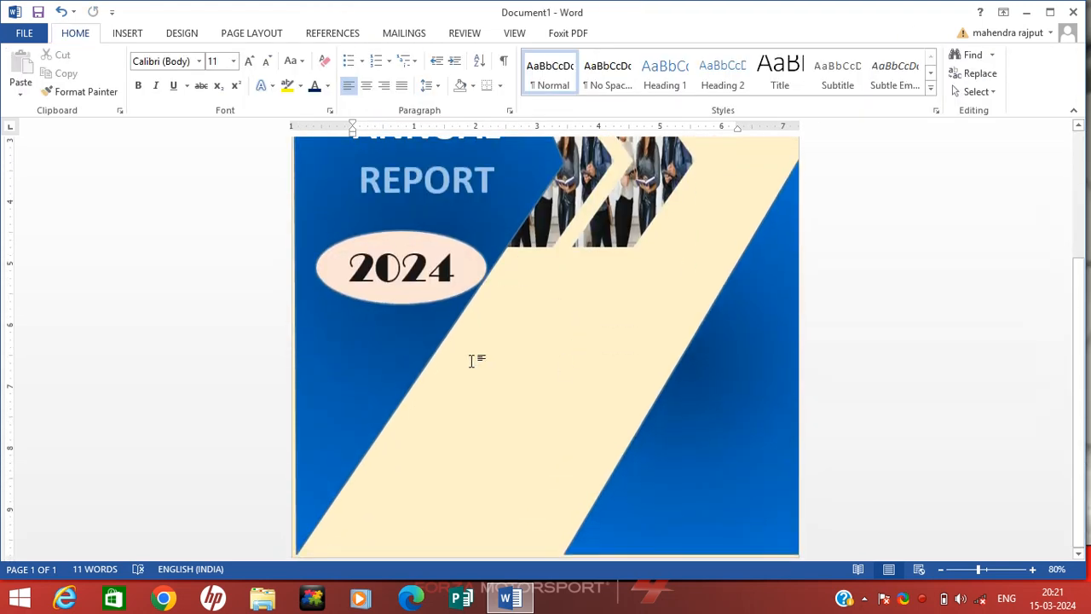
pyautogui.scroll(3, 562, 394)
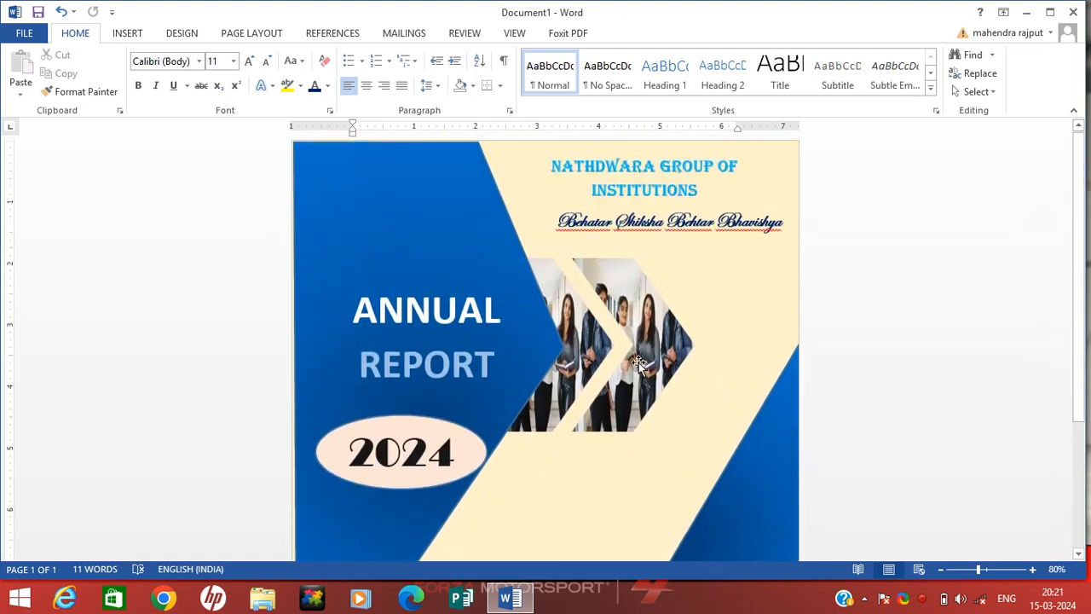
pyautogui.scroll(-2, 606, 480)
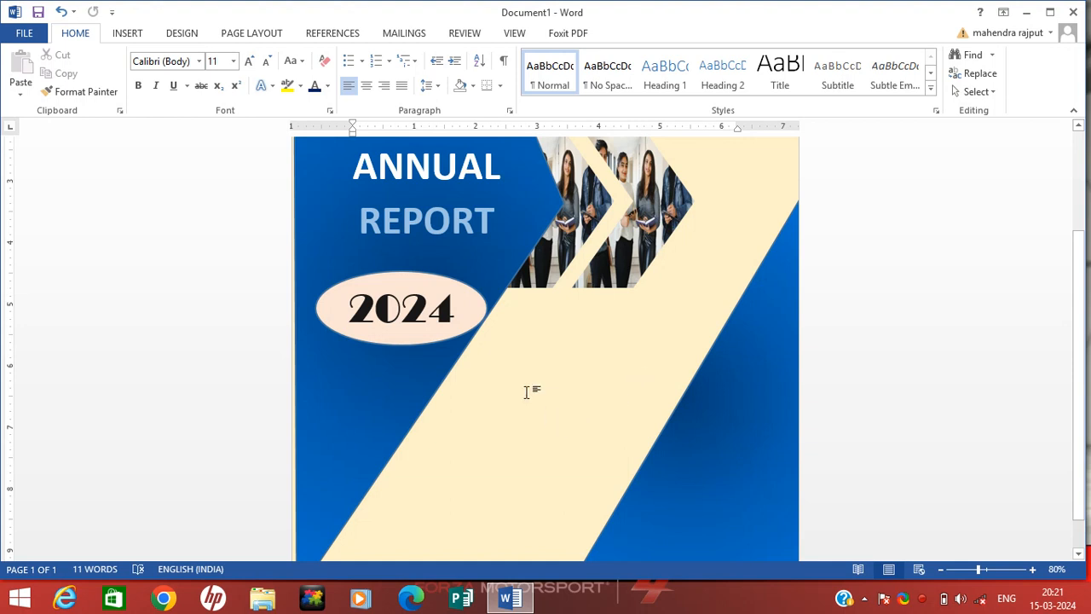
pyautogui.scroll(-1, 525, 392)
pyautogui.scroll(2, 590, 429)
pyautogui.scroll(-2, 588, 432)
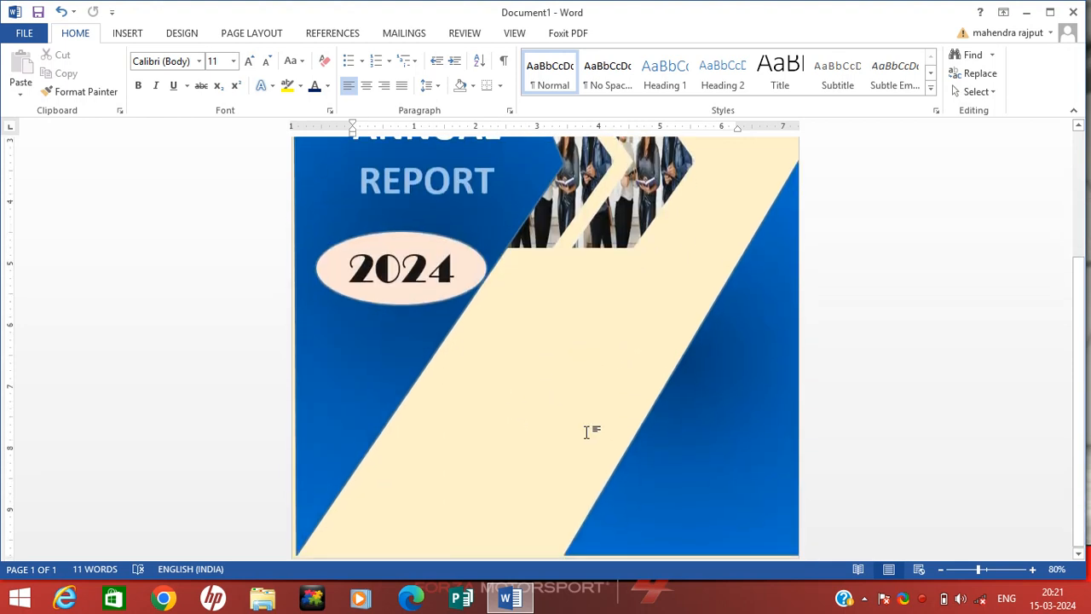
# Step: Draw a diamond about 2.05" wide and 1.86" high on the cream band below the chevrons
pyautogui.click(170, 38)
pyautogui.click(130, 35)
pyautogui.click(222, 85)
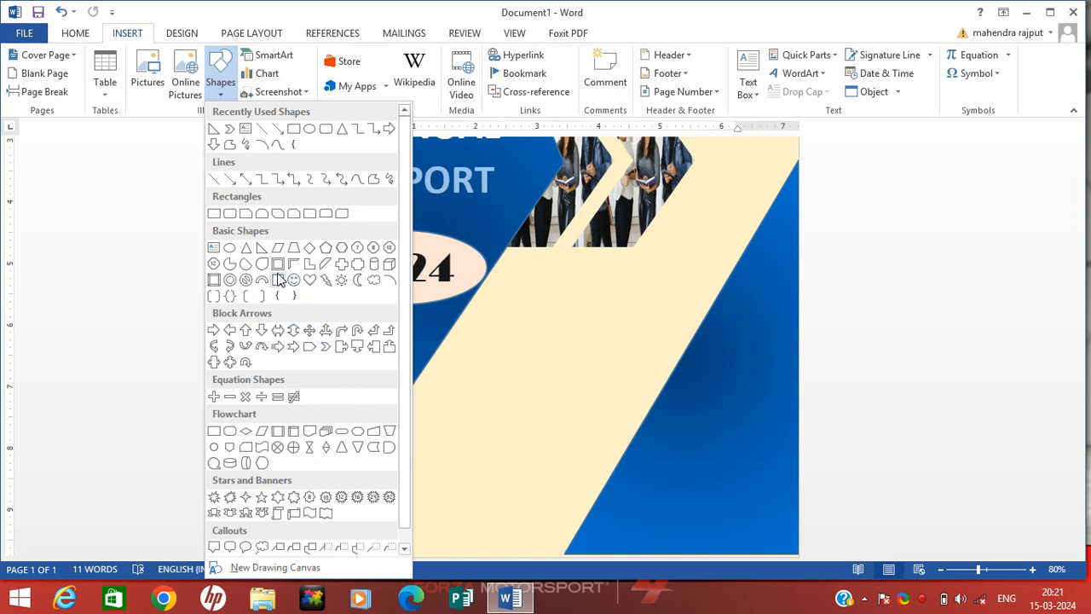
pyautogui.scroll(-1, 327, 463)
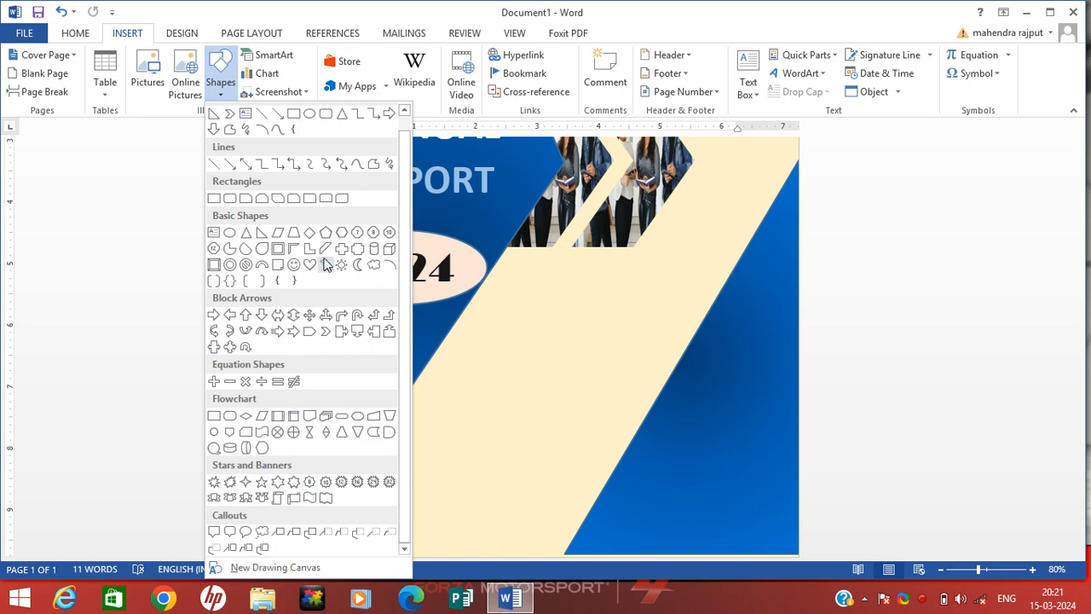
pyautogui.click(310, 232)
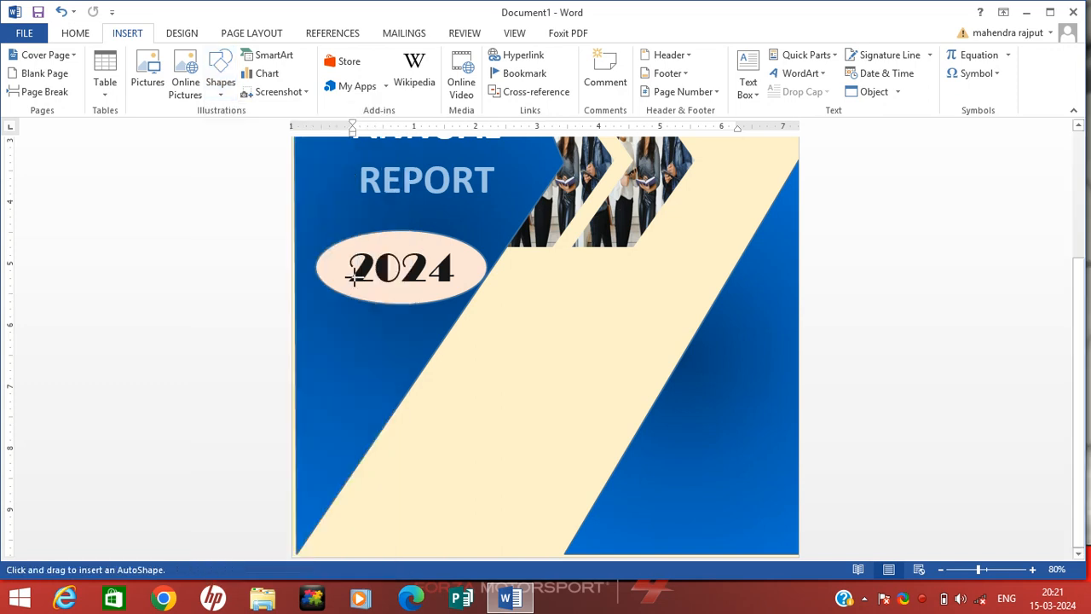
pyautogui.moveTo(475, 312)
pyautogui.mouseDown()
pyautogui.moveTo(554, 406)
pyautogui.moveTo(606, 411)
pyautogui.moveTo(601, 428)
pyautogui.mouseUp()
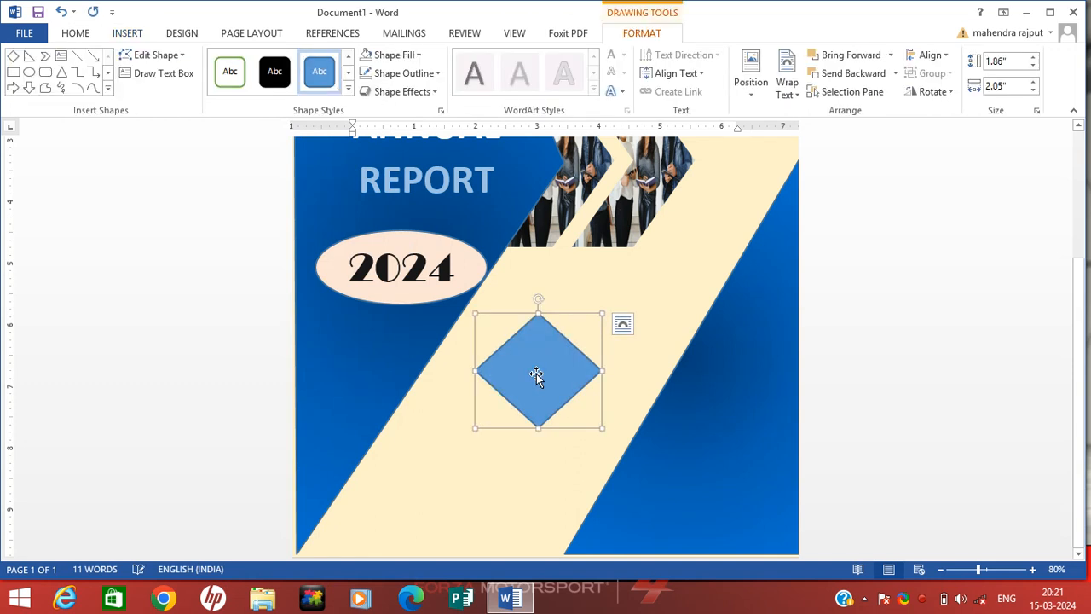
# Step: Add the text NPITI inside the diamond and set its font size to 26 pt
pyautogui.rightClick(536, 375)
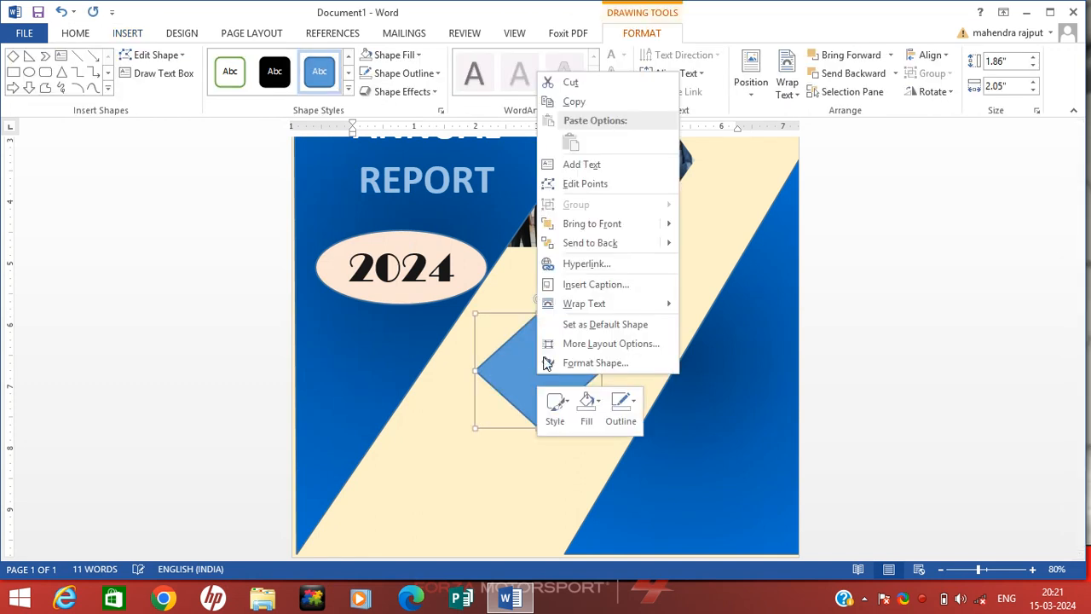
pyautogui.click(601, 169)
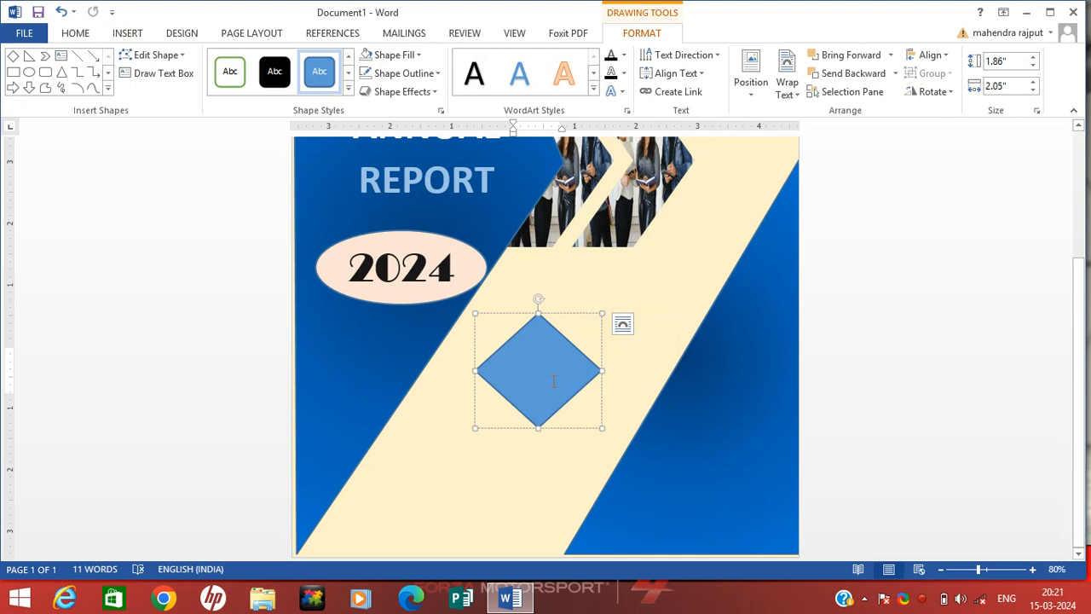
pyautogui.write('NPITI')
pyautogui.doubleClick(558, 369)
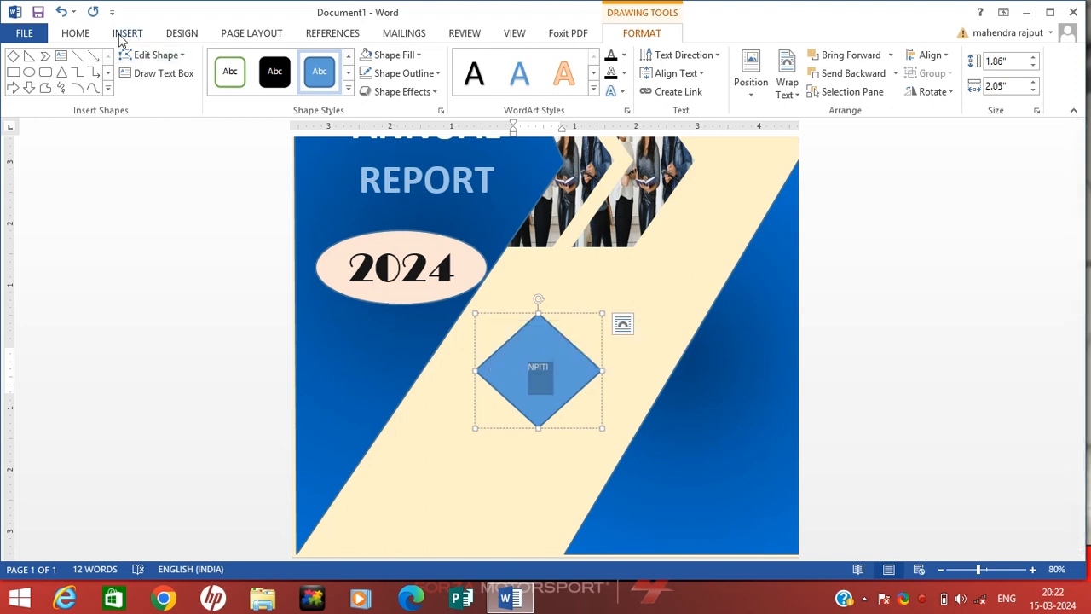
pyautogui.click(88, 33)
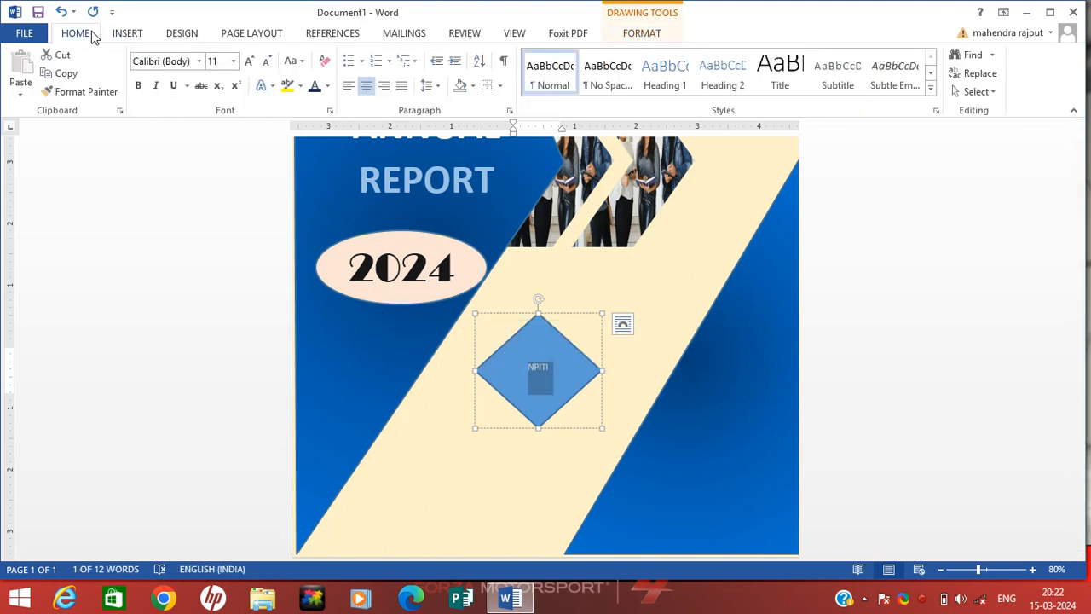
pyautogui.click(233, 62)
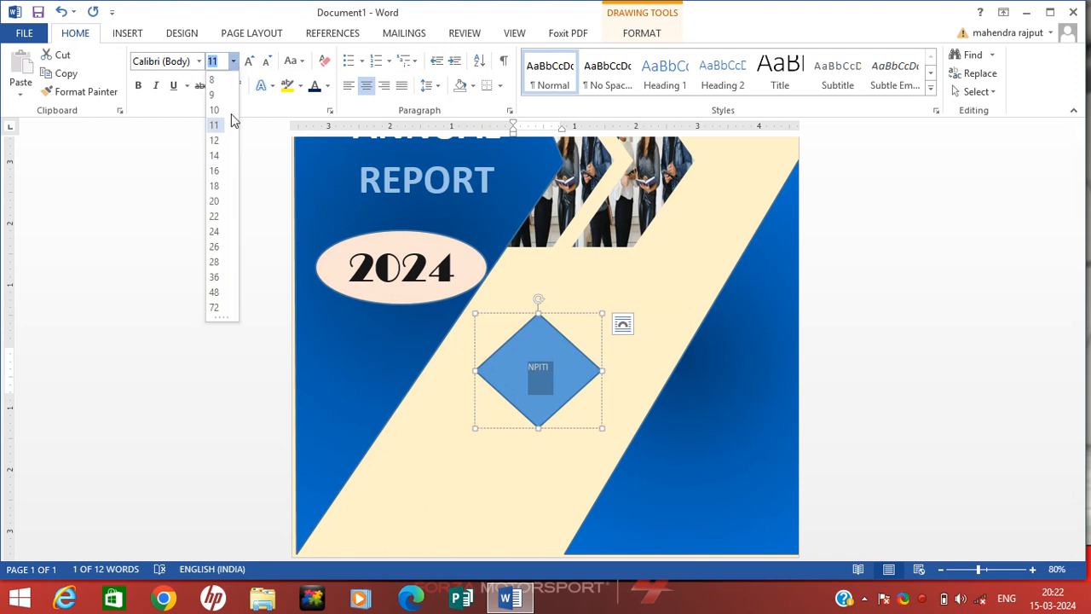
pyautogui.click(217, 246)
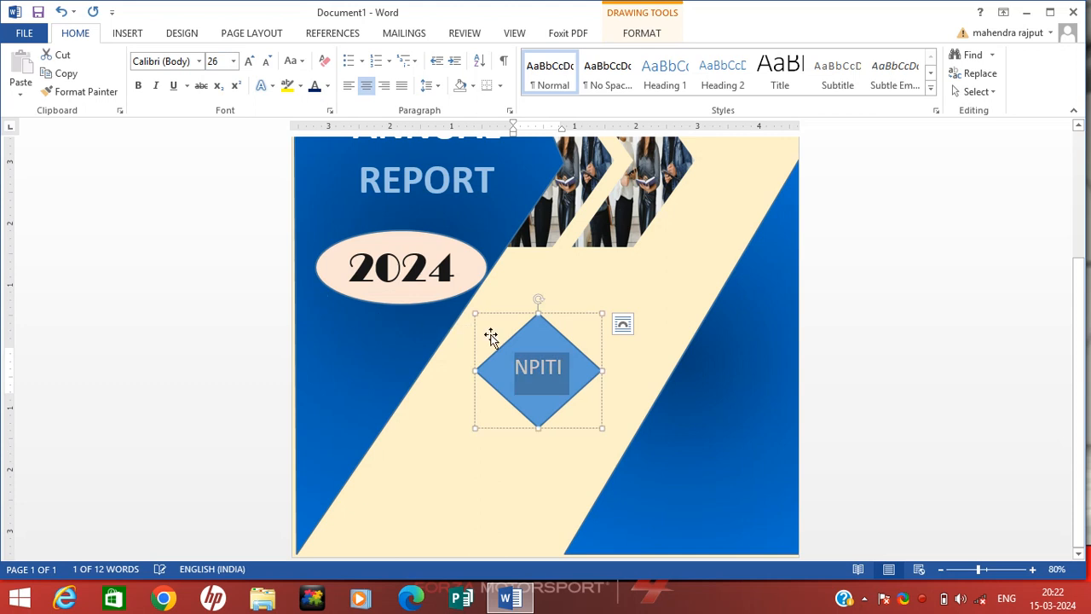
# Step: Shift the NPITI diamond slightly left on the cream band and fill it with dark orange
pyautogui.moveTo(546, 330); pyautogui.dragTo(513, 324)
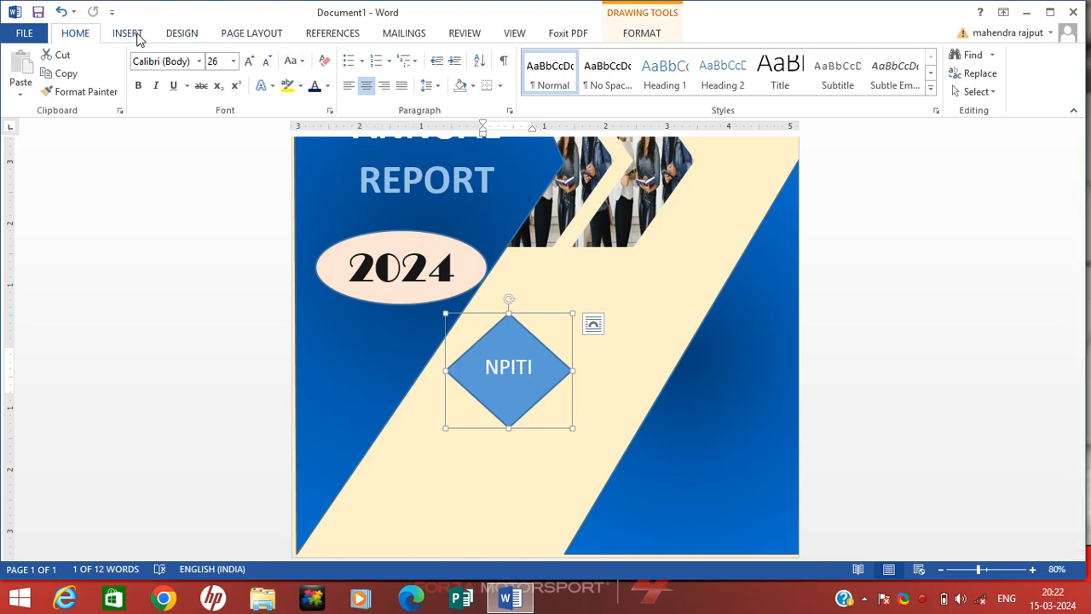
pyautogui.click(635, 34)
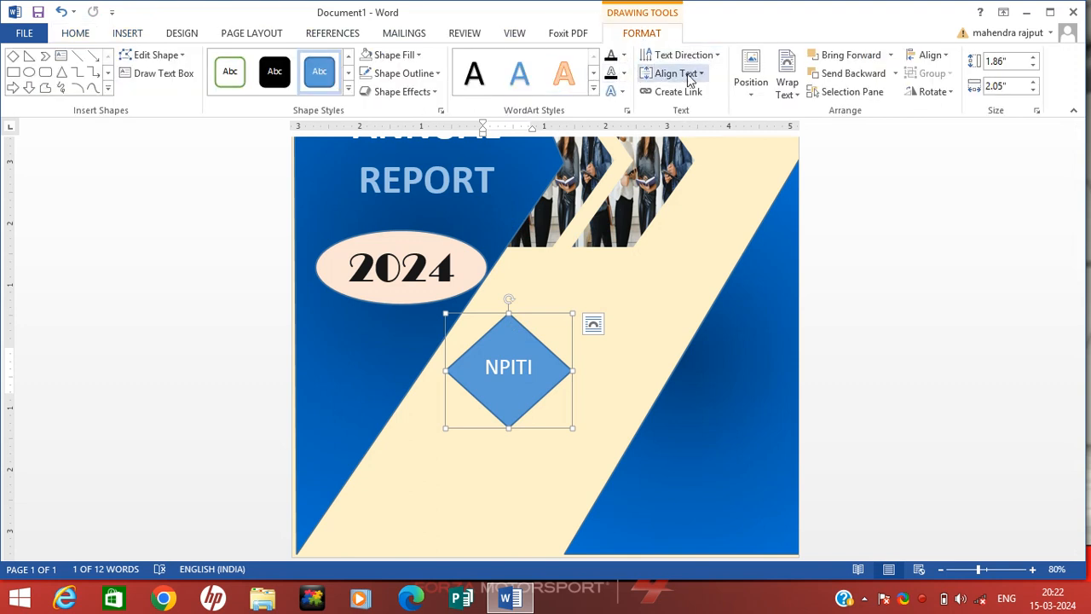
pyautogui.click(416, 56)
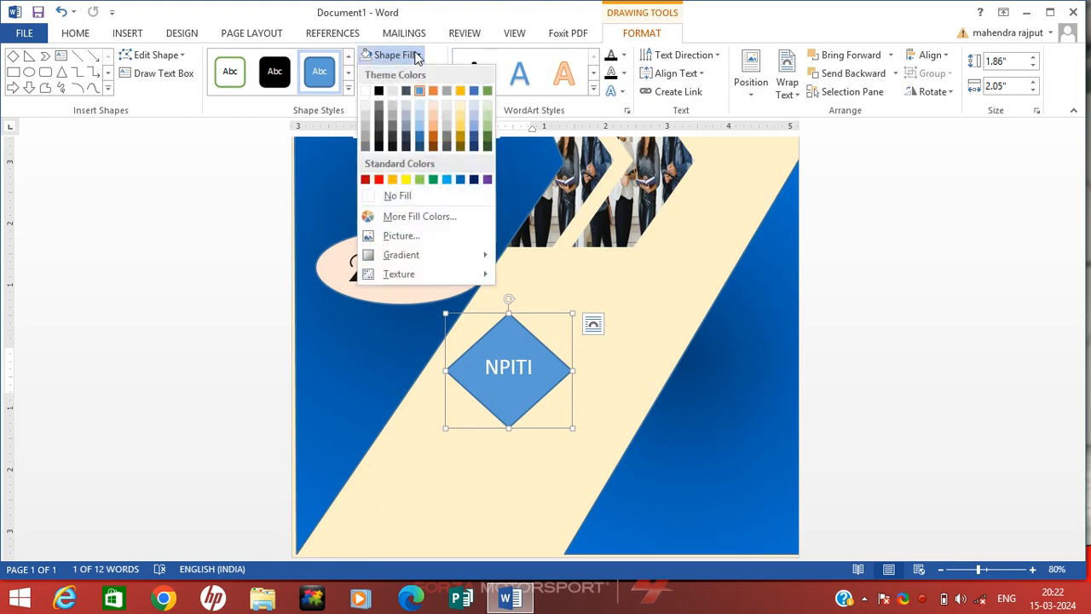
pyautogui.click(429, 139)
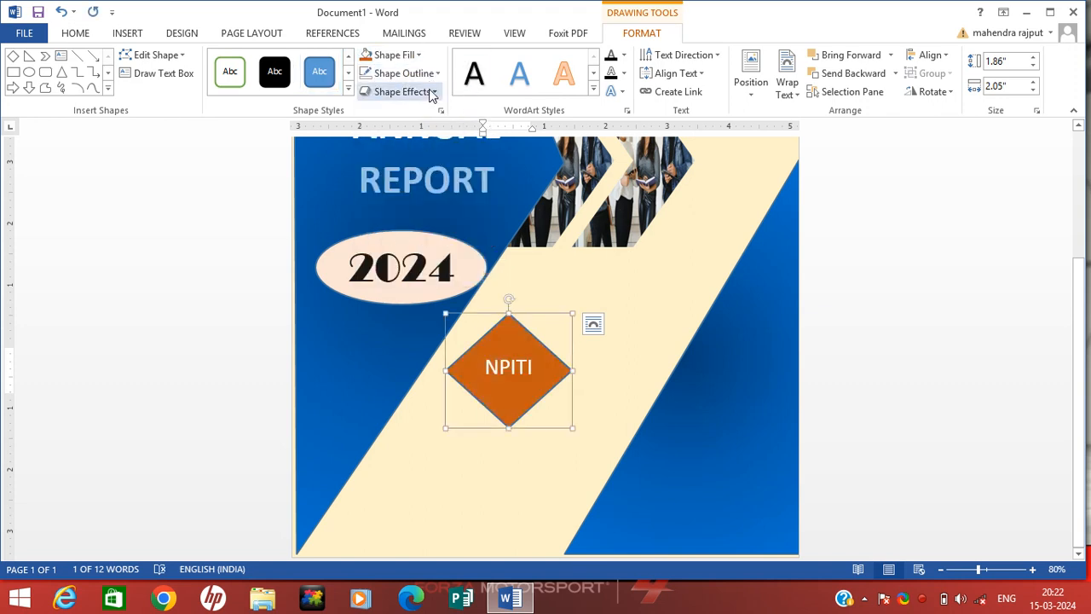
# Step: Apply a preset shape effect with beveled edges and a lower-left shadow to the NPITI diamond
pyautogui.click(403, 92)
pyautogui.moveTo(427, 154)
pyautogui.moveTo(425, 126)
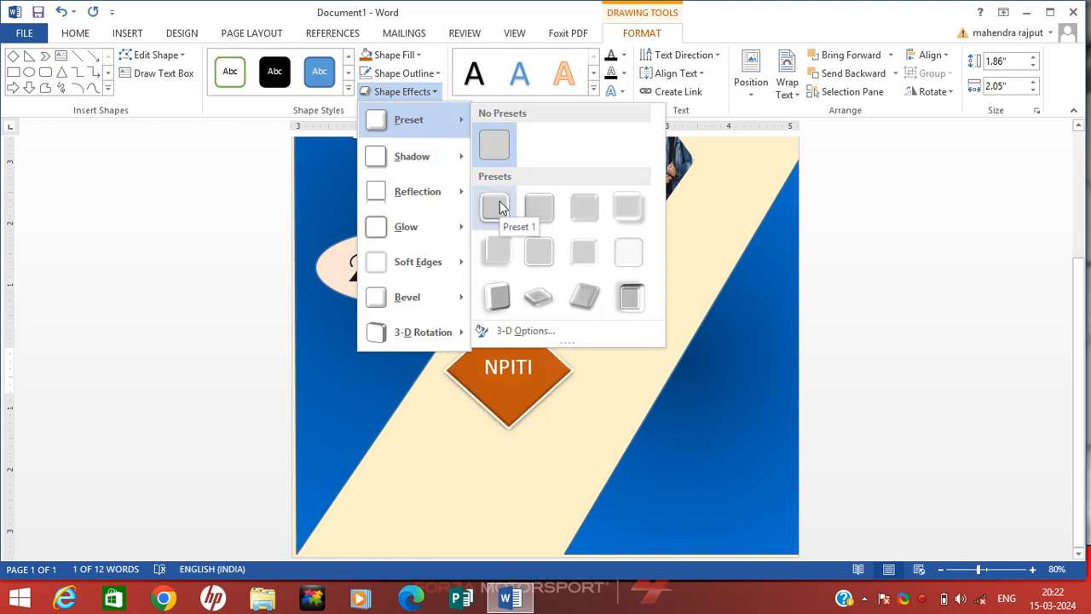
pyautogui.click(497, 237)
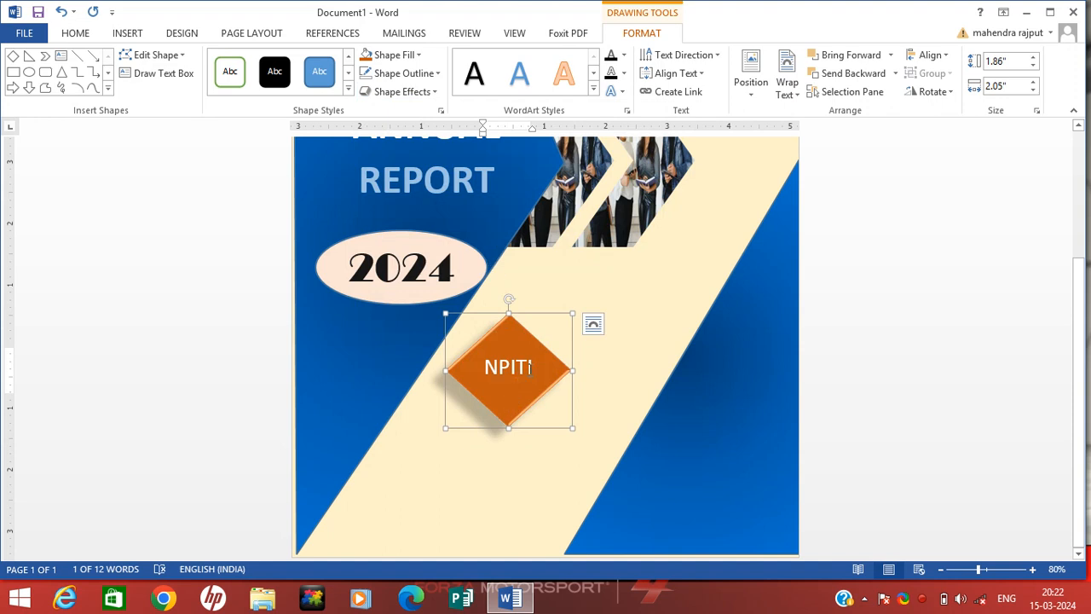
# Step: Duplicate the orange diamond, nudge the original slightly left and place the copy diagonally against its lower-right edge
pyautogui.hotkey('ctrl', 'v')
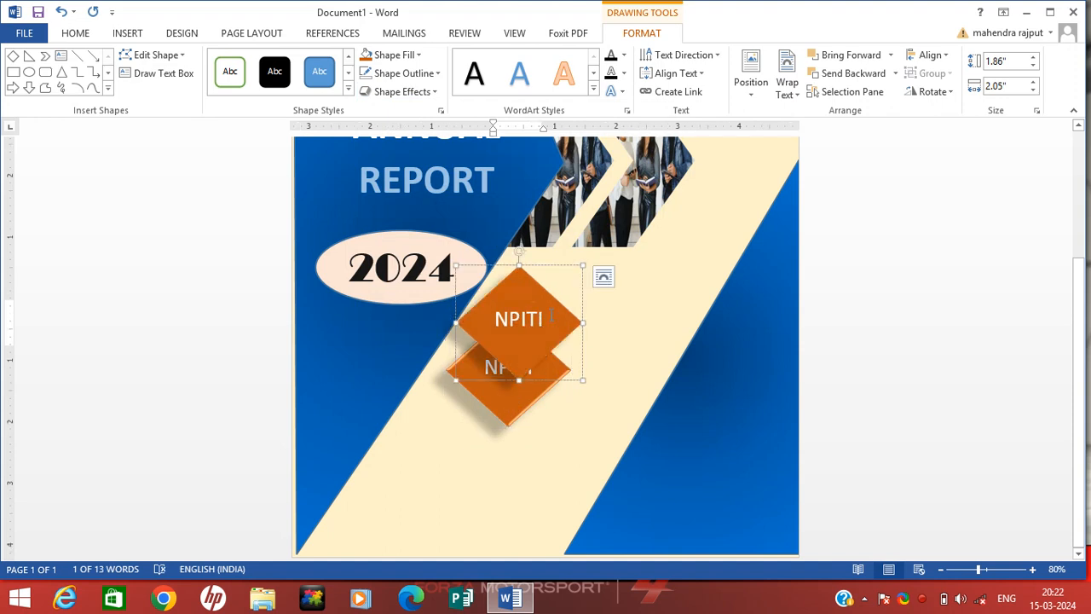
pyautogui.click(591, 316)
pyautogui.scroll(3, 555, 421)
pyautogui.scroll(-2, 549, 422)
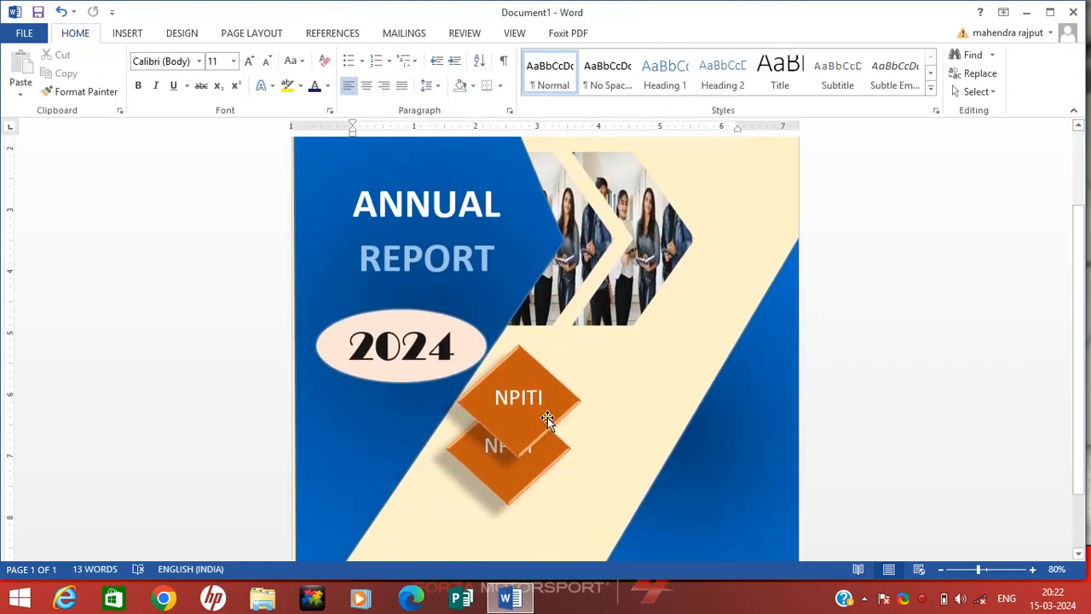
pyautogui.moveTo(523, 341); pyautogui.dragTo(627, 385)
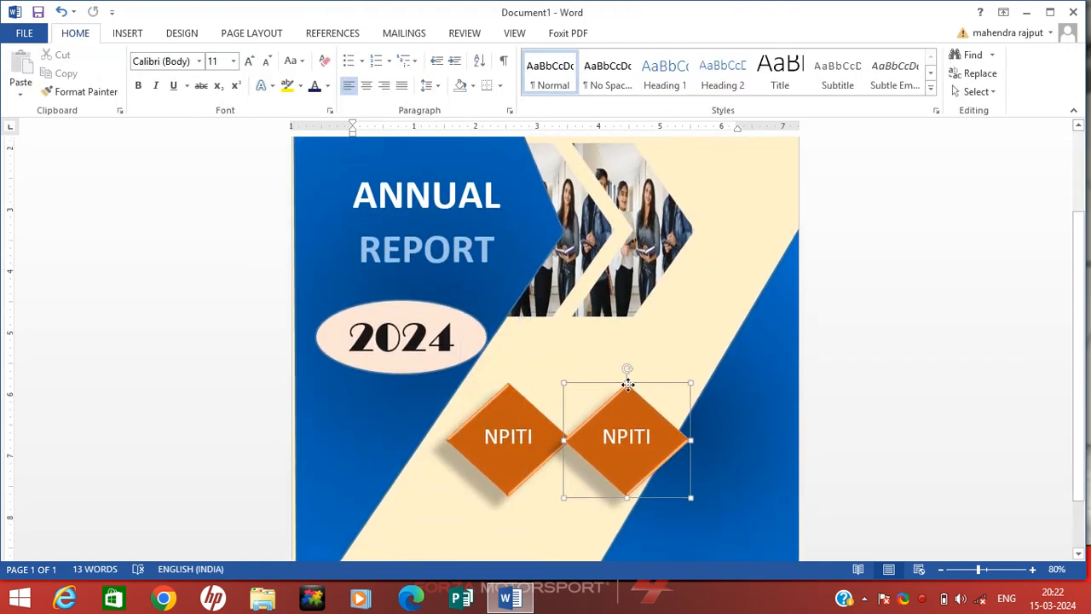
pyautogui.moveTo(513, 392); pyautogui.dragTo(505, 392)
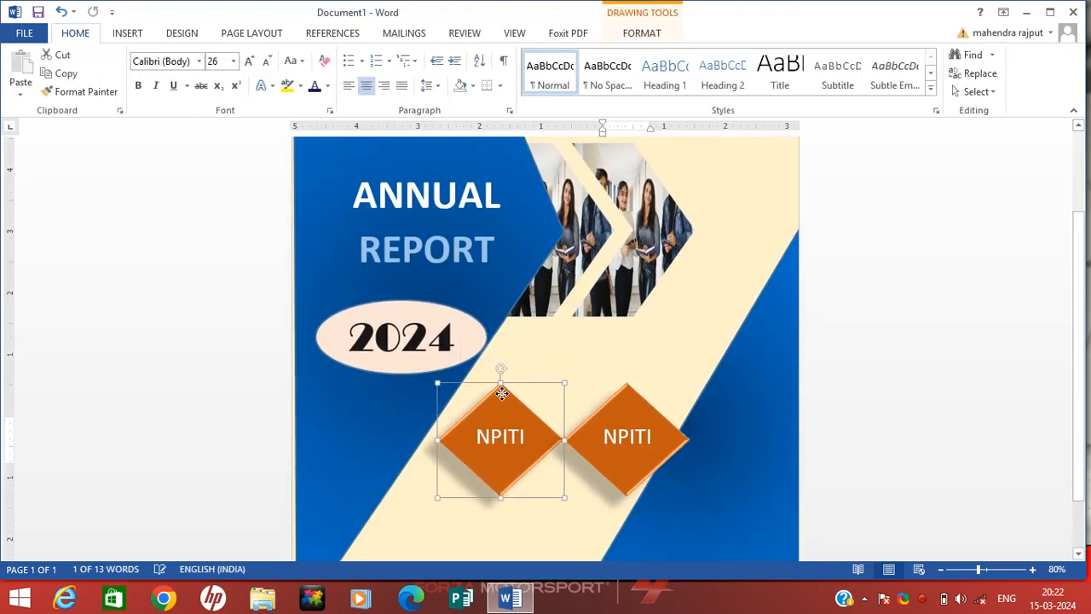
pyautogui.moveTo(618, 401); pyautogui.dragTo(545, 433)
# Step: Replace the text in the lower-right diamond with NIBM and set its font size to 24 pt
pyautogui.scroll(-2, 563, 463)
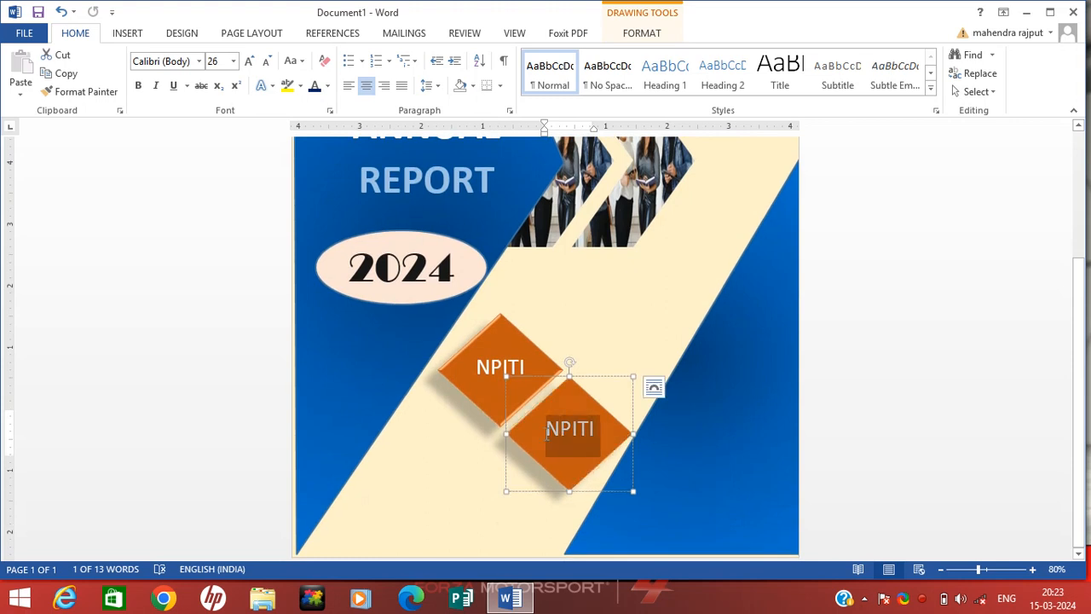
pyautogui.write('NIB')
pyautogui.press('Return')
pyautogui.write('M')
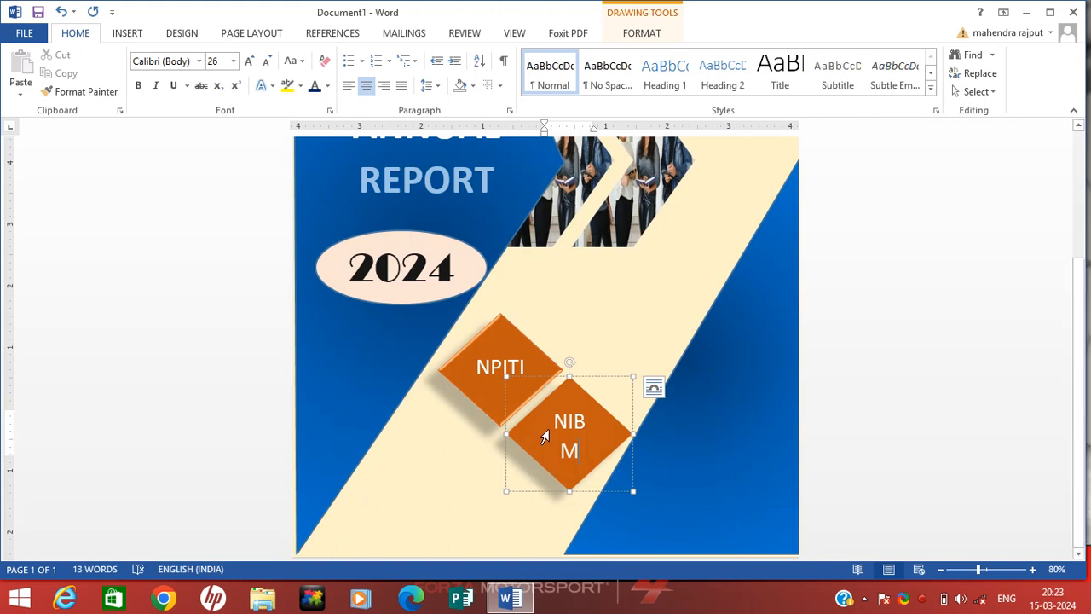
pyautogui.moveTo(553, 417); pyautogui.dragTo(588, 457)
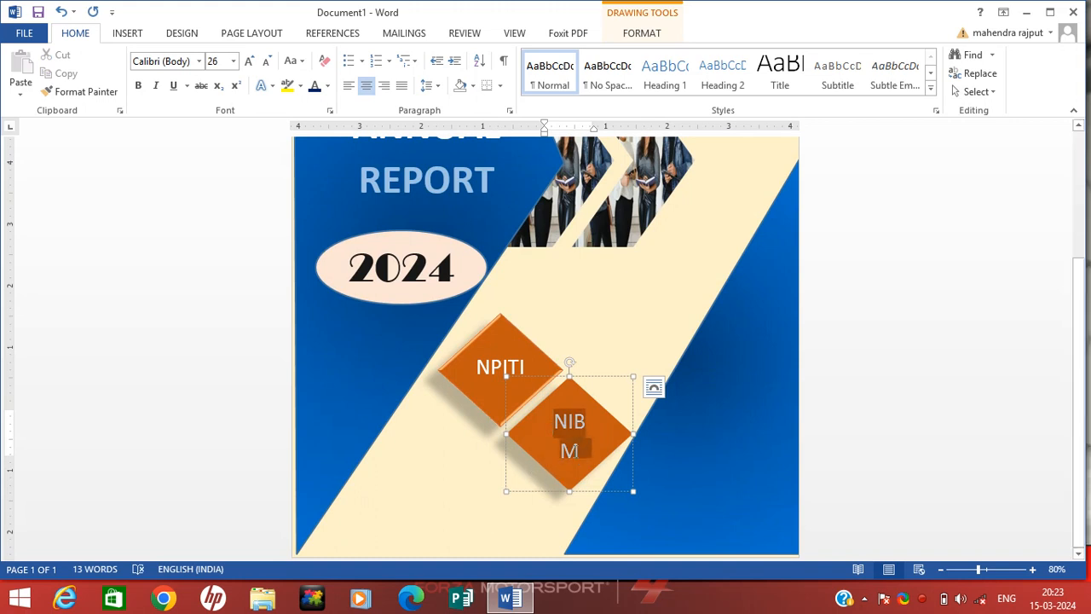
pyautogui.click(223, 61)
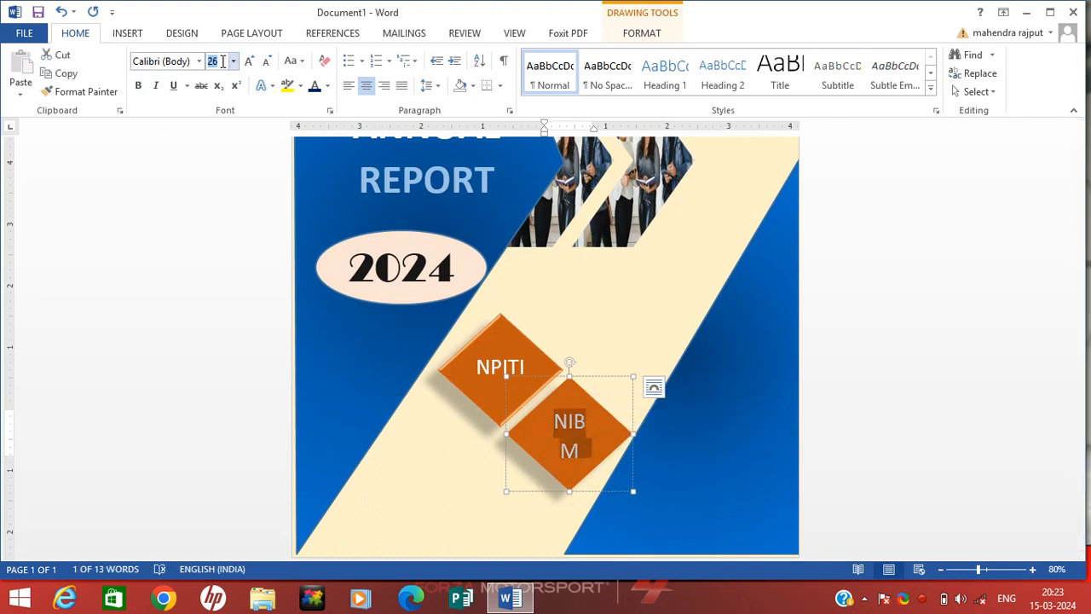
pyautogui.write('24')
pyautogui.press('Return')
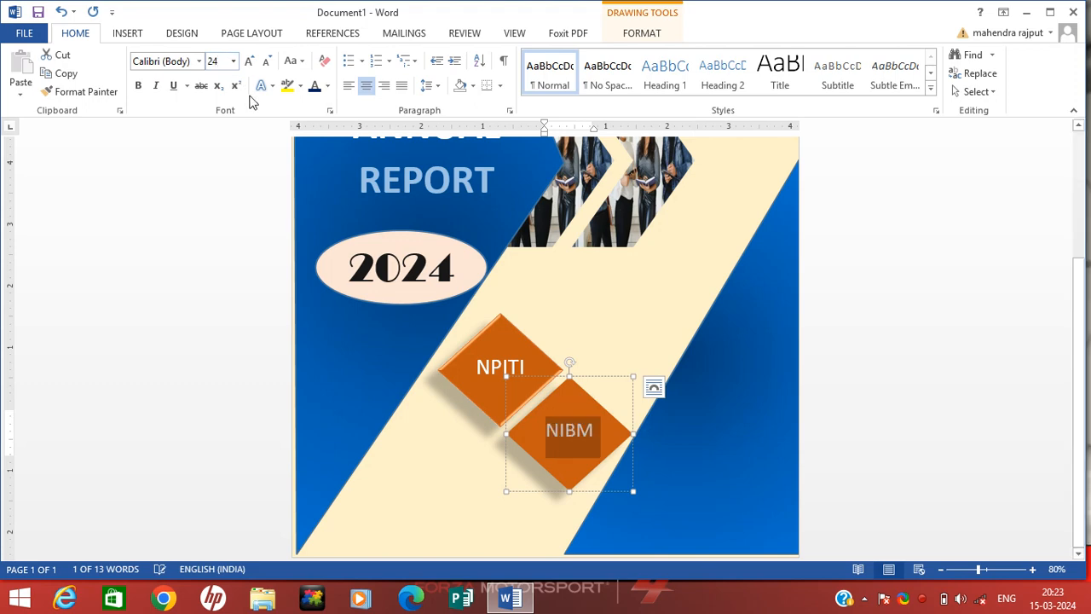
pyautogui.click(450, 463)
# Step: Duplicate the NIBM diamond and place the copy diagonally against the lower-left edge of the NPITI diamond
pyautogui.scroll(3, 450, 467)
pyautogui.scroll(-3, 450, 468)
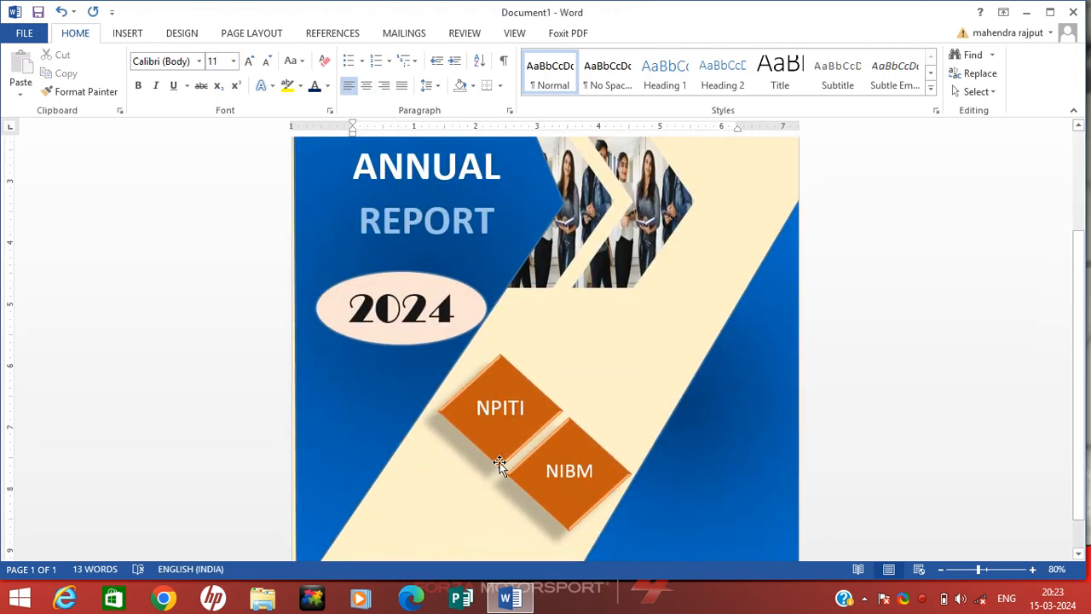
pyautogui.click(551, 447)
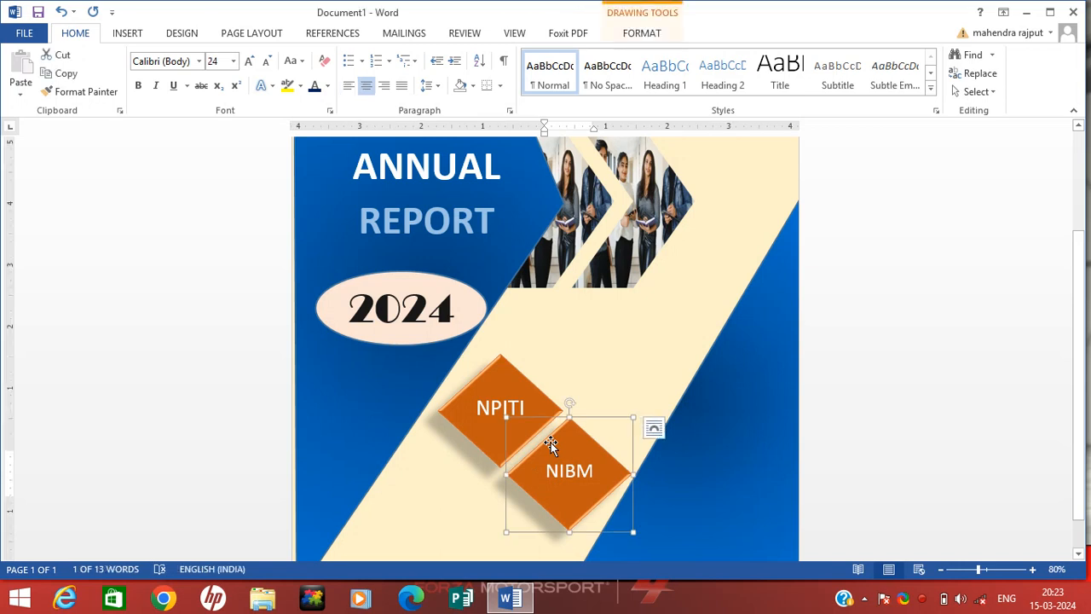
pyautogui.hotkey('ctrl', 'd')
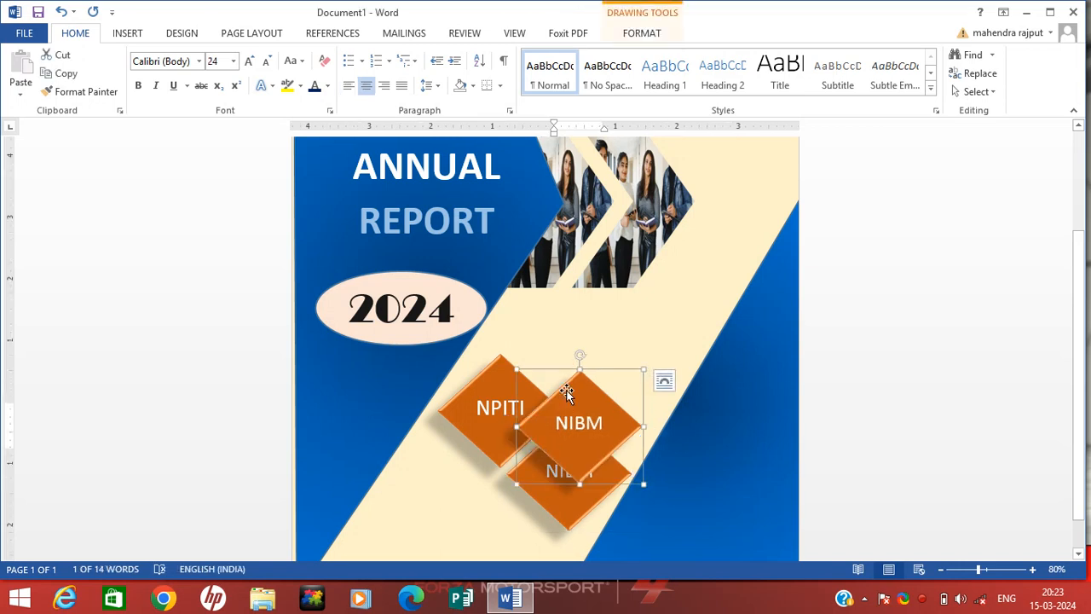
pyautogui.moveTo(563, 390); pyautogui.dragTo(413, 439)
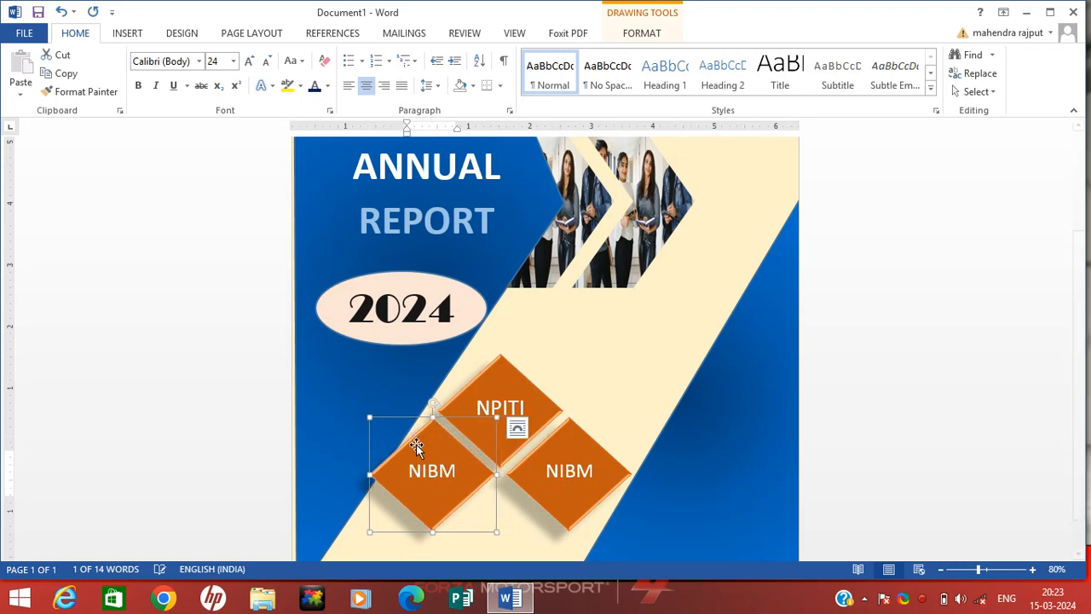
# Step: Set the text wrapping of the lower-left diamond to Behind Text
pyautogui.rightClick(416, 452)
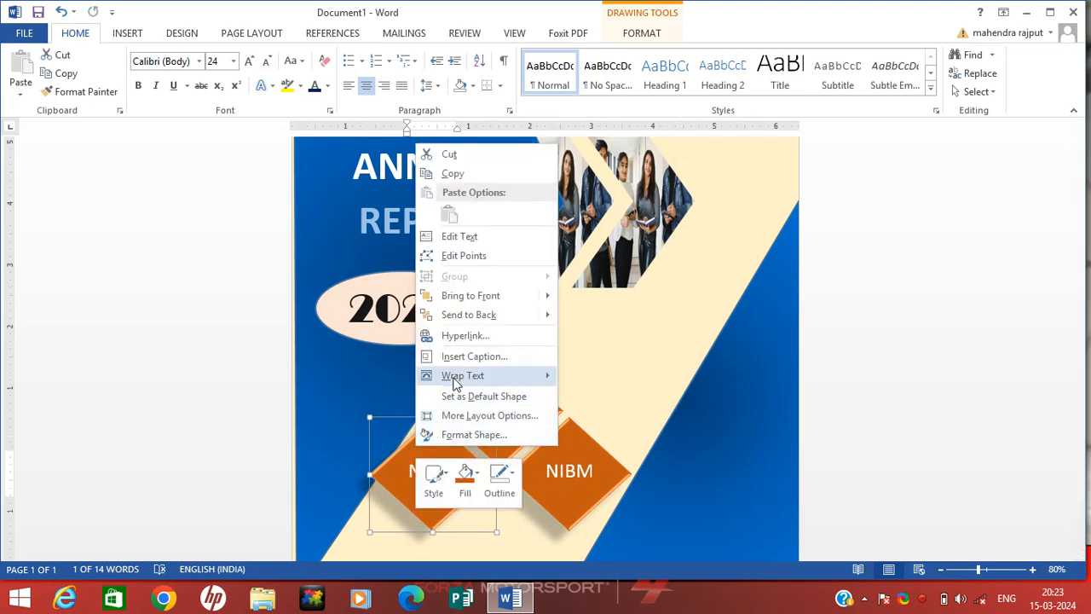
pyautogui.moveTo(458, 385)
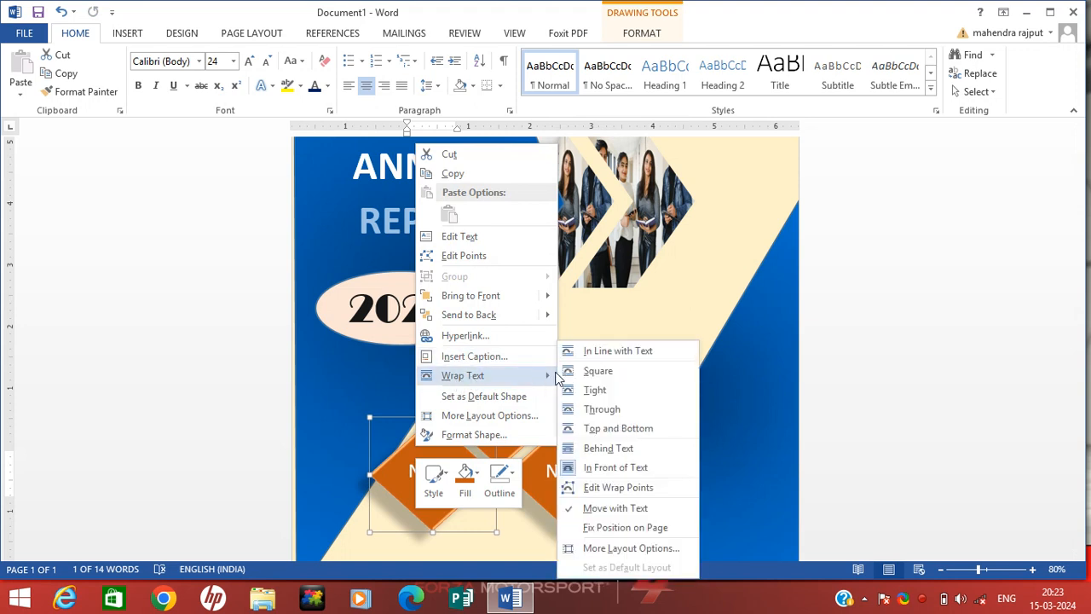
pyautogui.click(606, 452)
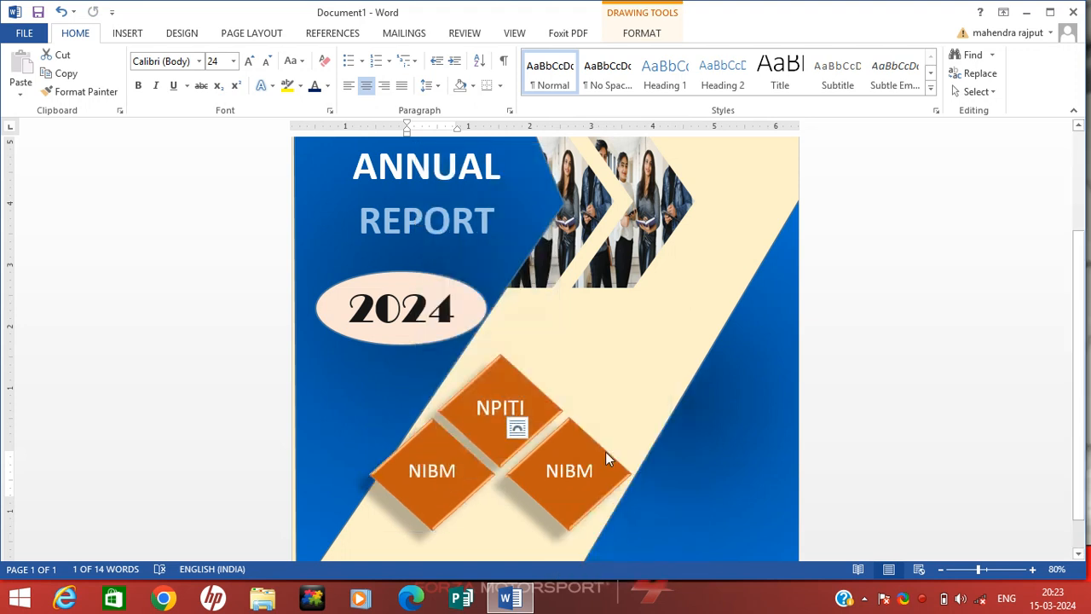
# Step: Replace the text in the lower-left diamond with NLC
pyautogui.moveTo(460, 471); pyautogui.dragTo(409, 474)
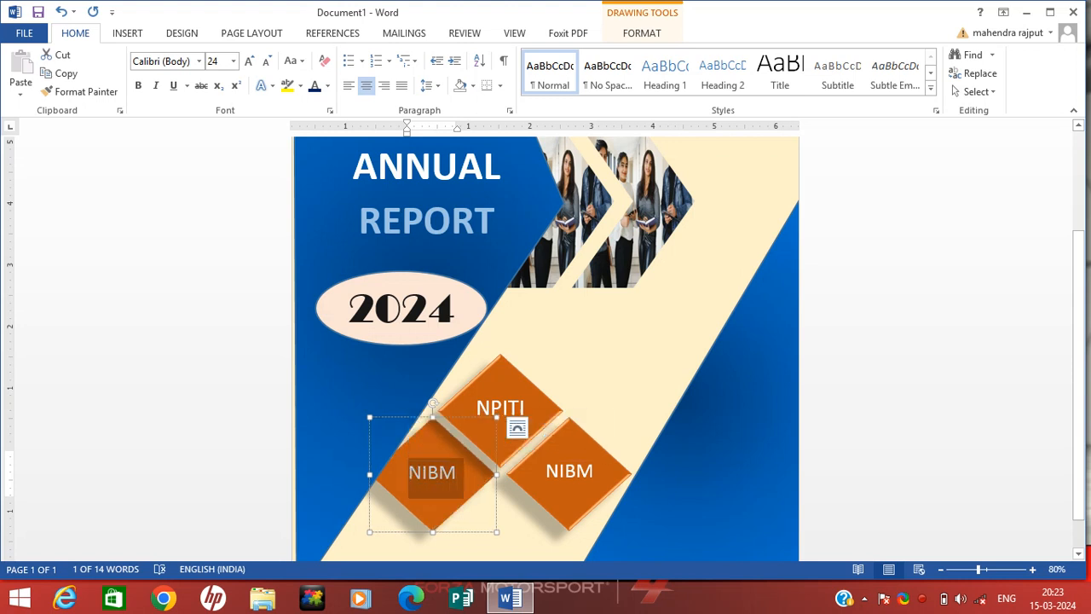
pyautogui.write('NLC')
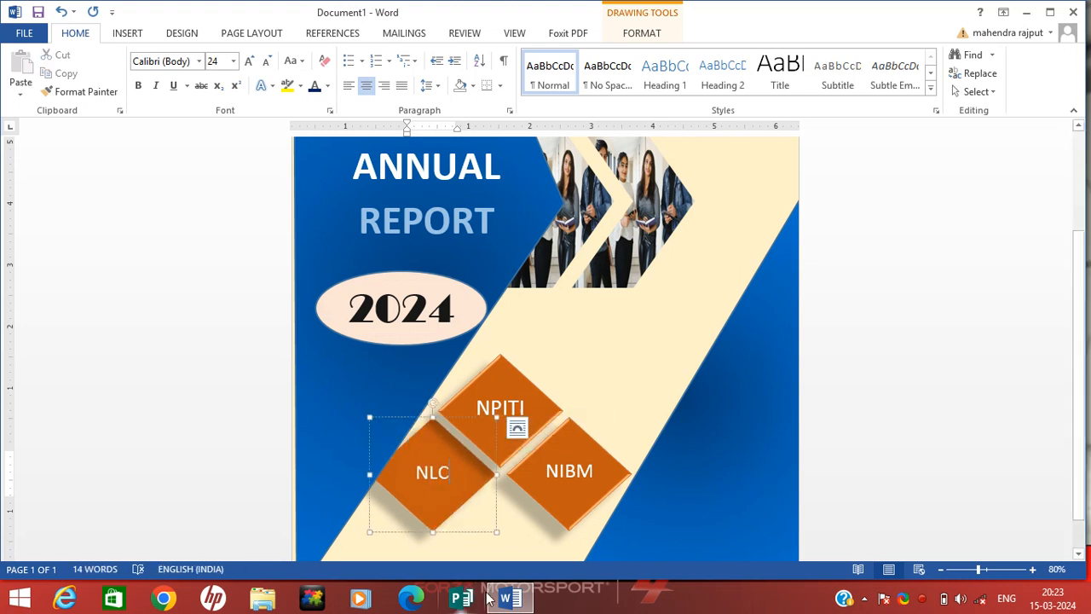
pyautogui.click(602, 401)
pyautogui.scroll(-3, 603, 401)
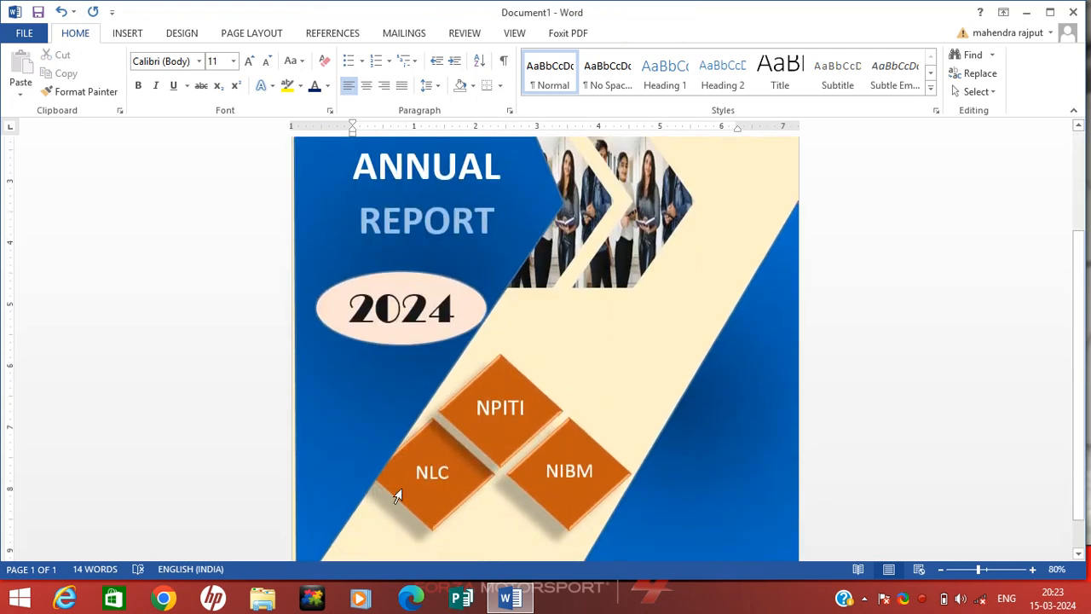
# Step: Duplicate the NLC diamond and place the copy below, between the NLC and NIBM diamonds, to complete the four-diamond cluster
pyautogui.click(428, 433)
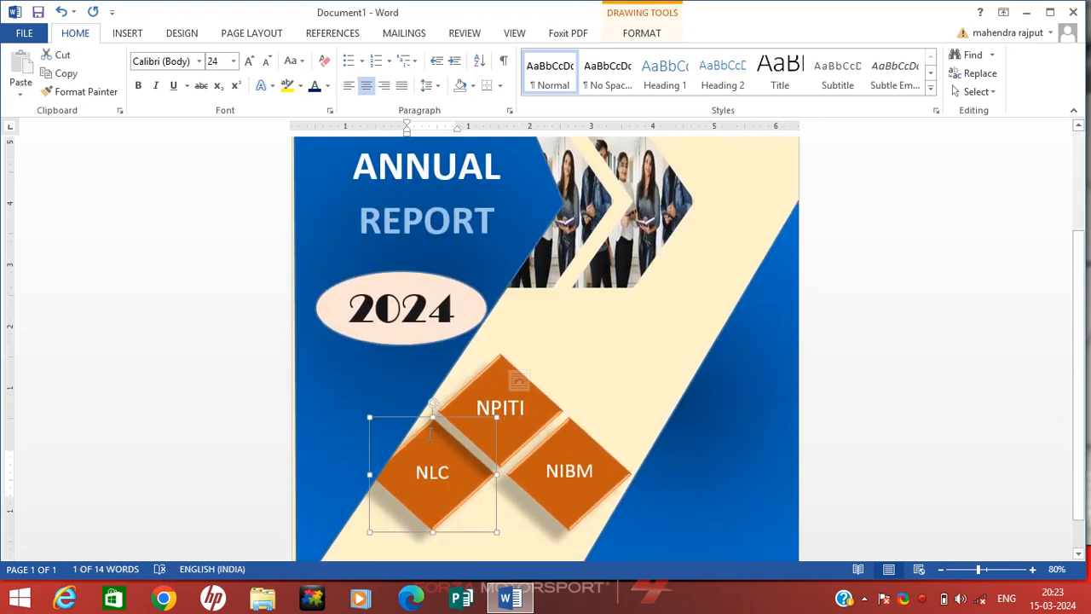
pyautogui.hotkey('ctrl', 'd')
pyautogui.moveTo(433, 420); pyautogui.dragTo(514, 529)
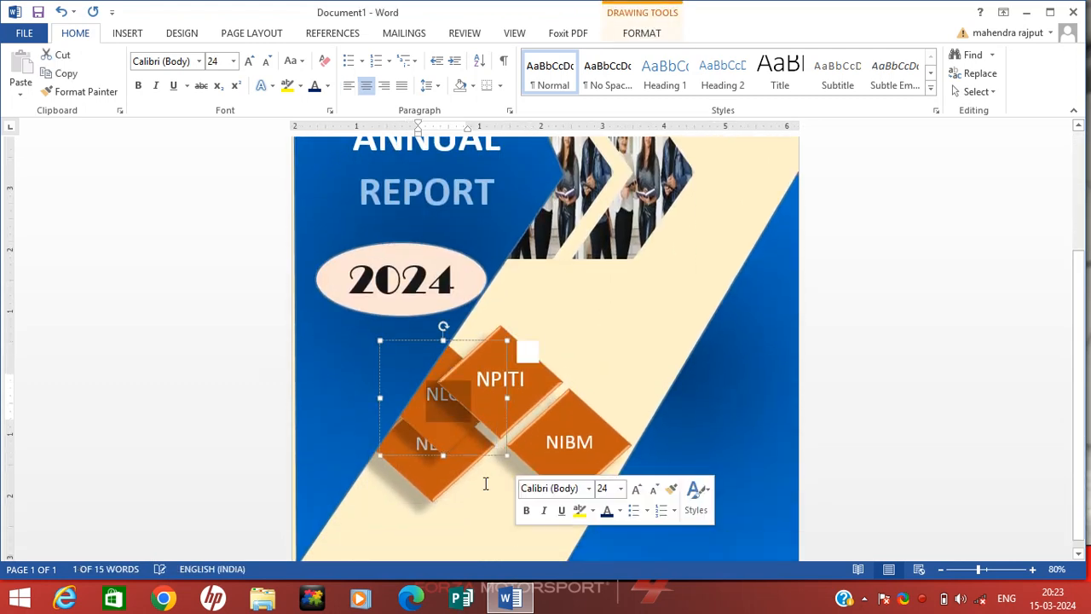
pyautogui.moveTo(439, 428); pyautogui.dragTo(500, 536)
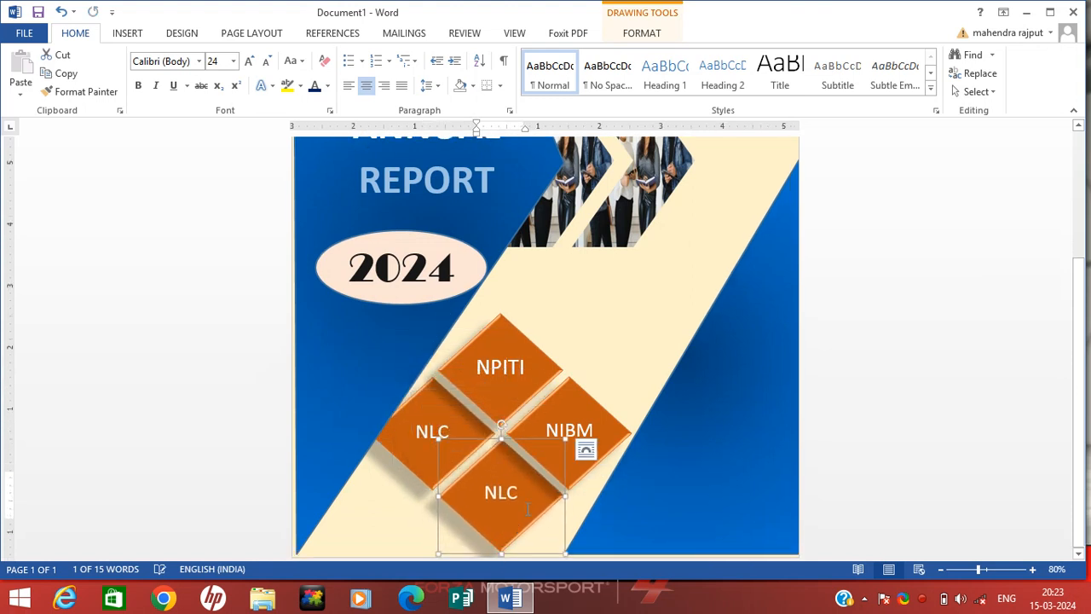
# Step: Replace the text in the lowest diamond with NIET
pyautogui.moveTo(519, 498); pyautogui.dragTo(472, 498)
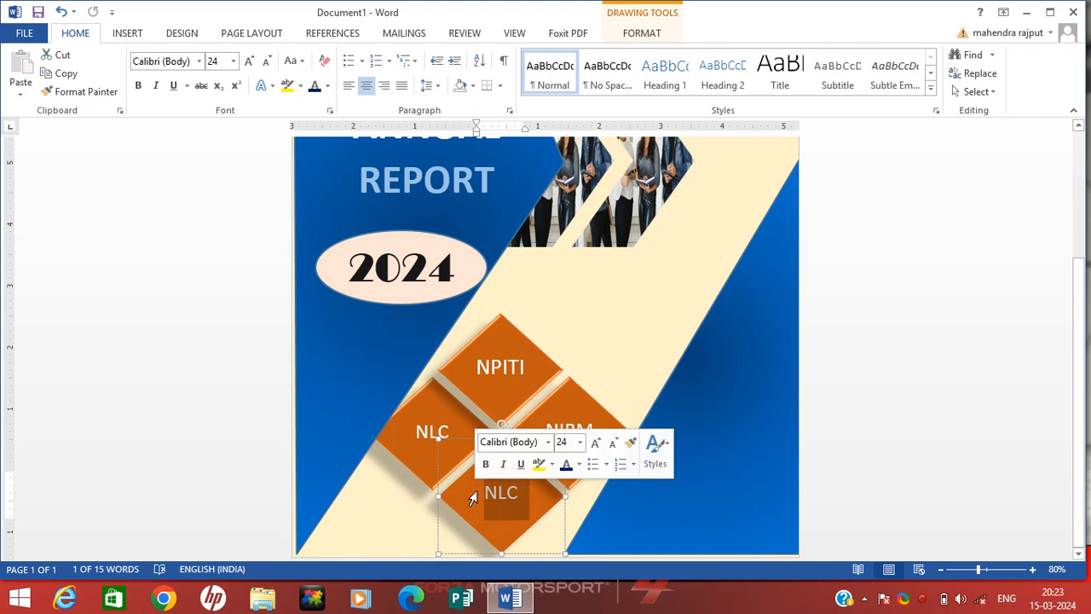
pyautogui.write('NIET')
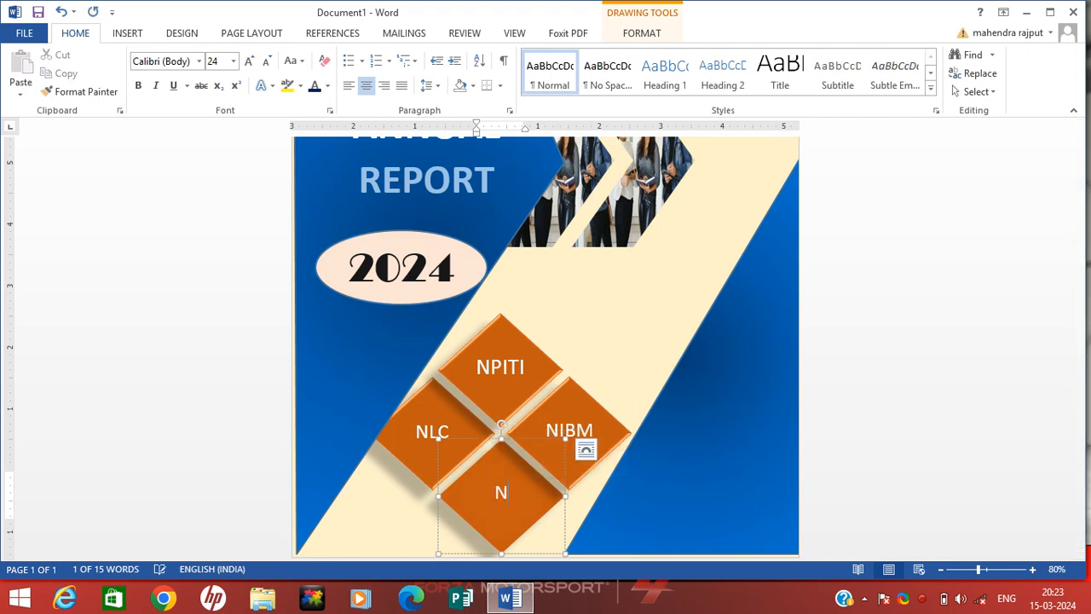
pyautogui.click(650, 341)
pyautogui.scroll(-3, 649, 340)
pyautogui.scroll(-1, 651, 367)
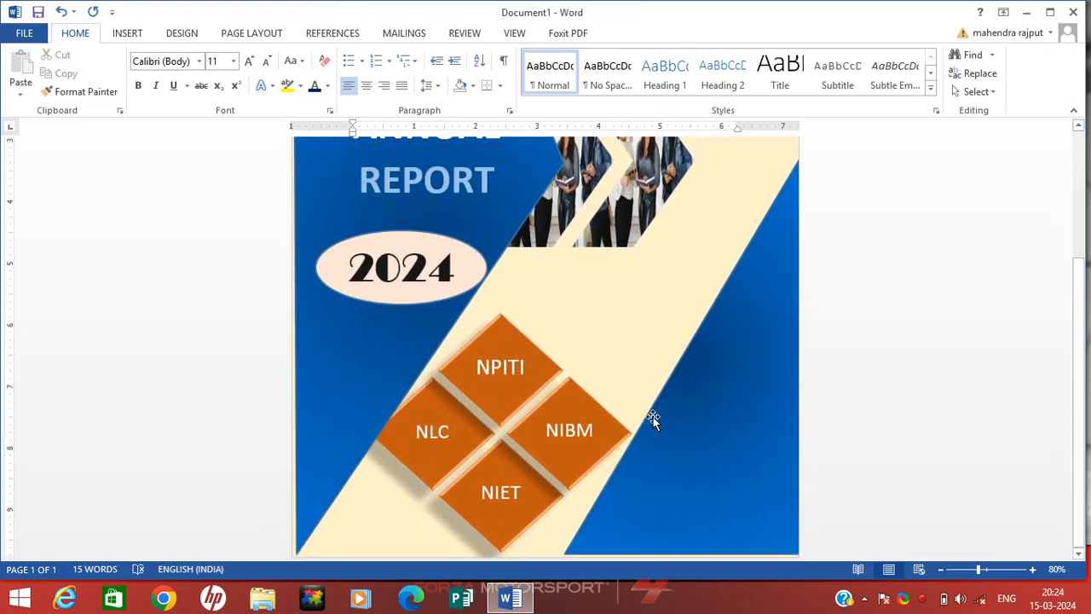
# Step: Insert the institution logo picture named download from the Desktop folder at the start of the cover page
pyautogui.click(940, 570)
pyautogui.scroll(4, 665, 490)
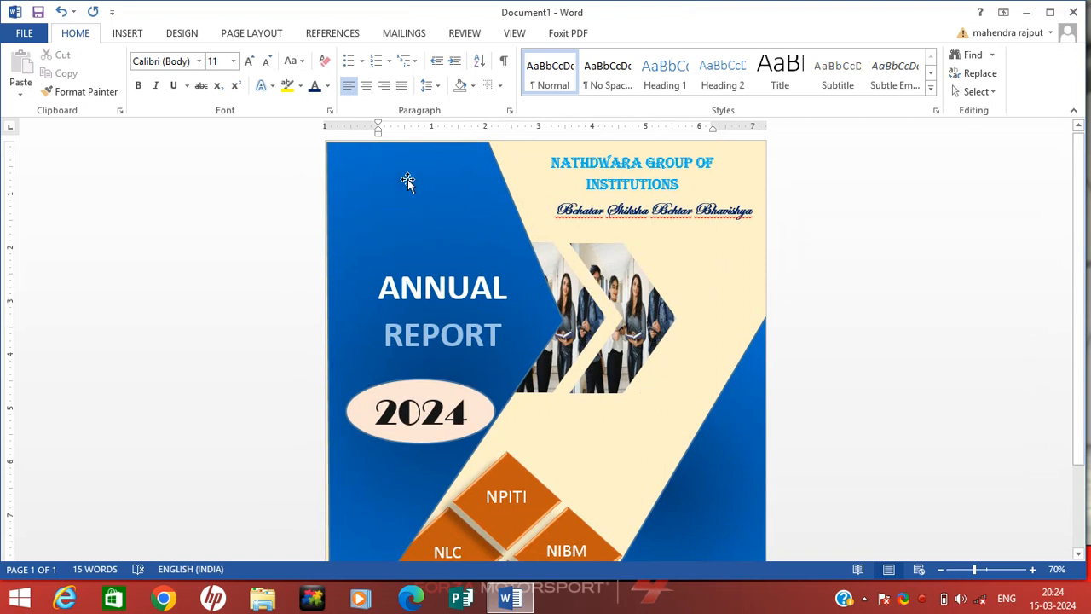
pyautogui.click(128, 34)
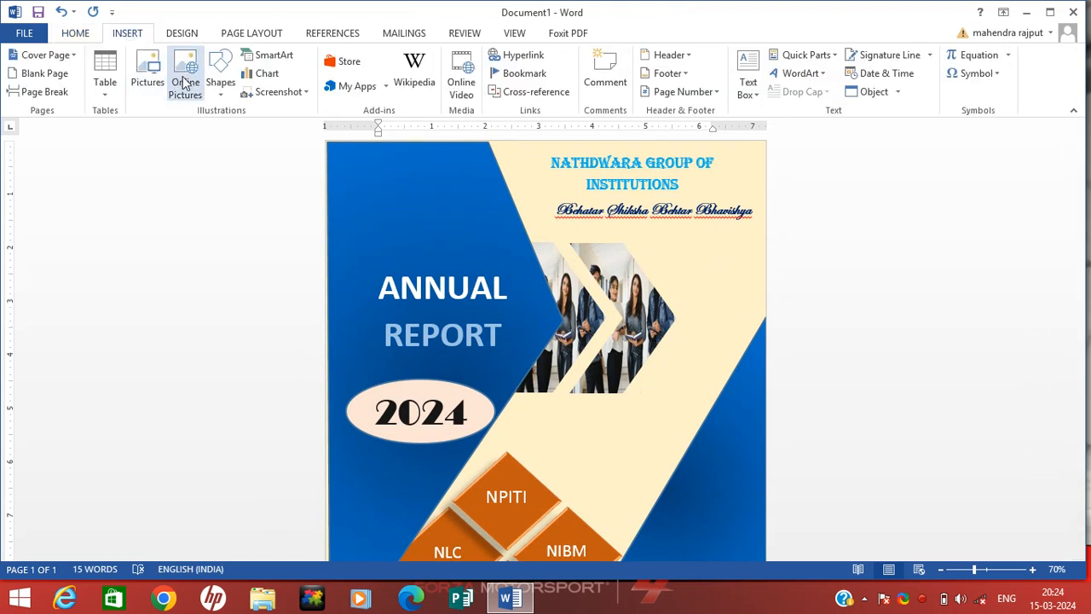
pyautogui.click(212, 86)
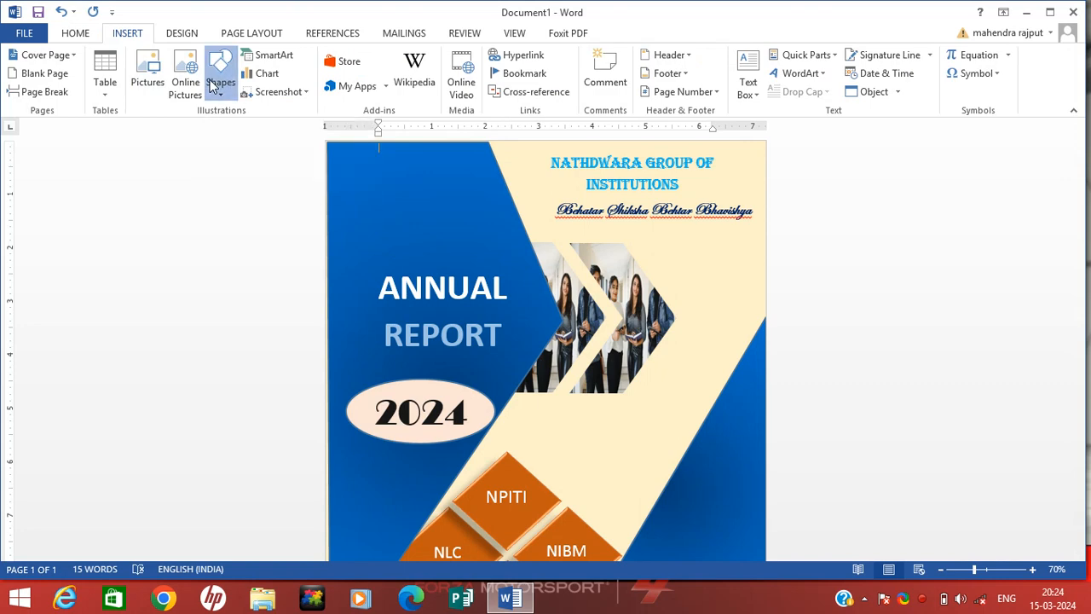
pyautogui.click(159, 78)
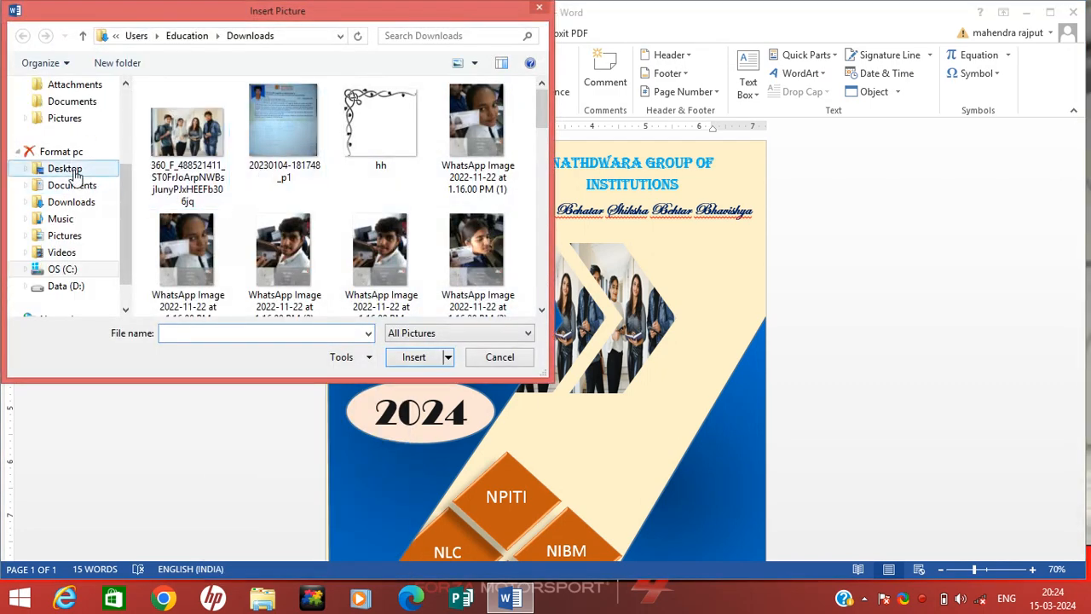
pyautogui.click(73, 169)
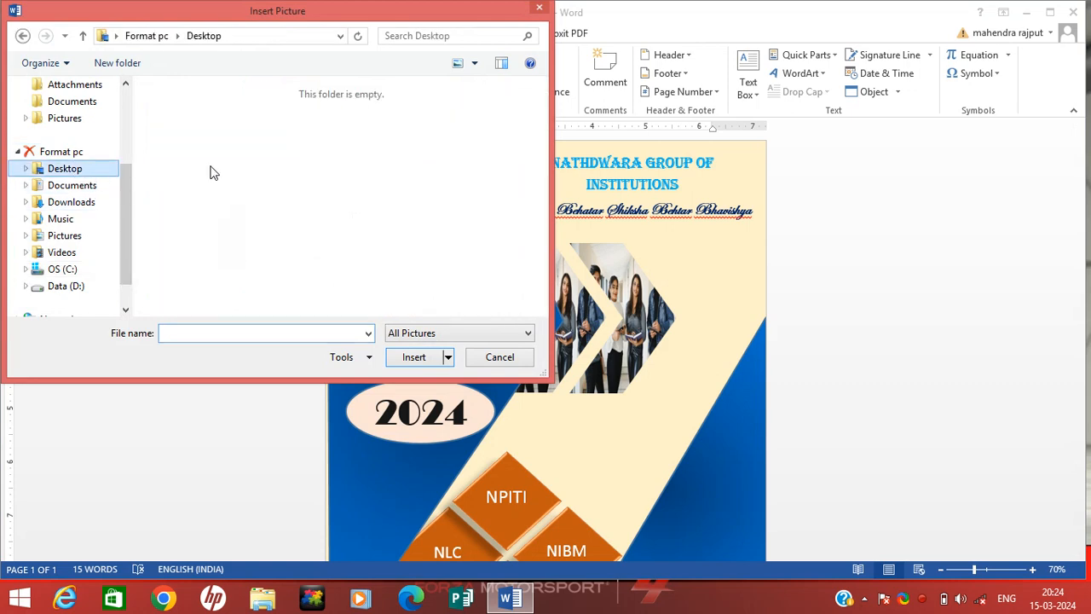
pyautogui.click(445, 208)
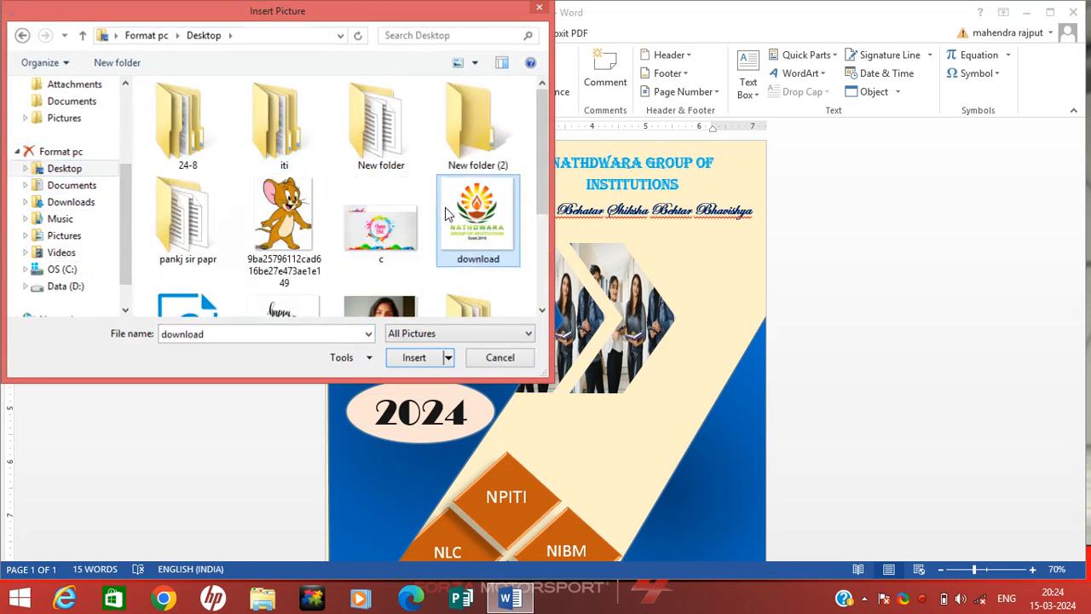
pyautogui.doubleClick(445, 207)
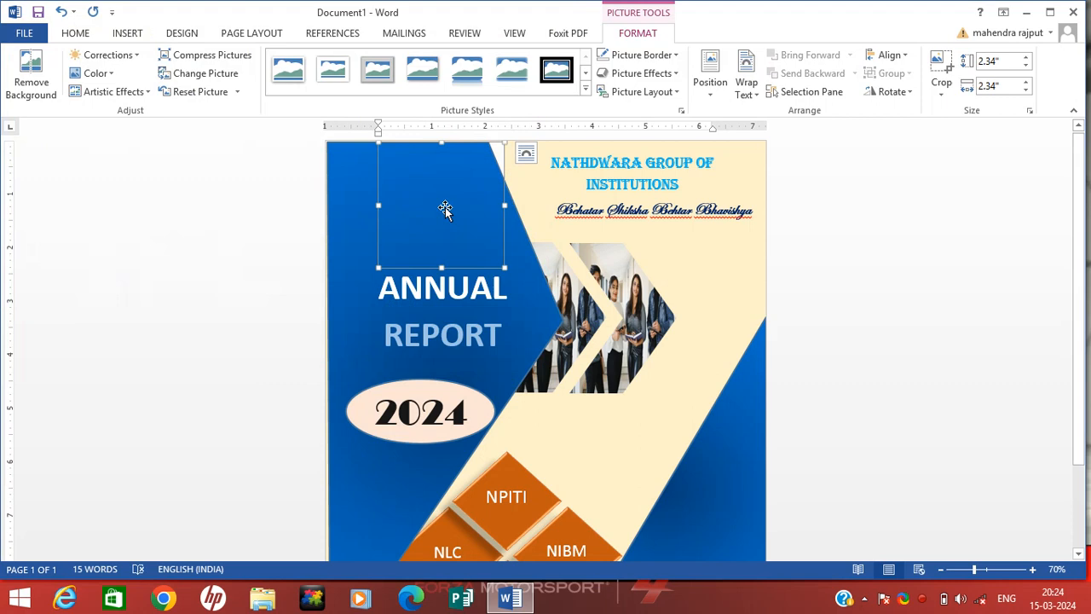
# Step: Try to select the inserted logo picture hidden behind the large blue shape above the ANNUAL REPORT title
pyautogui.rightClick(445, 208)
pyautogui.click(420, 197)
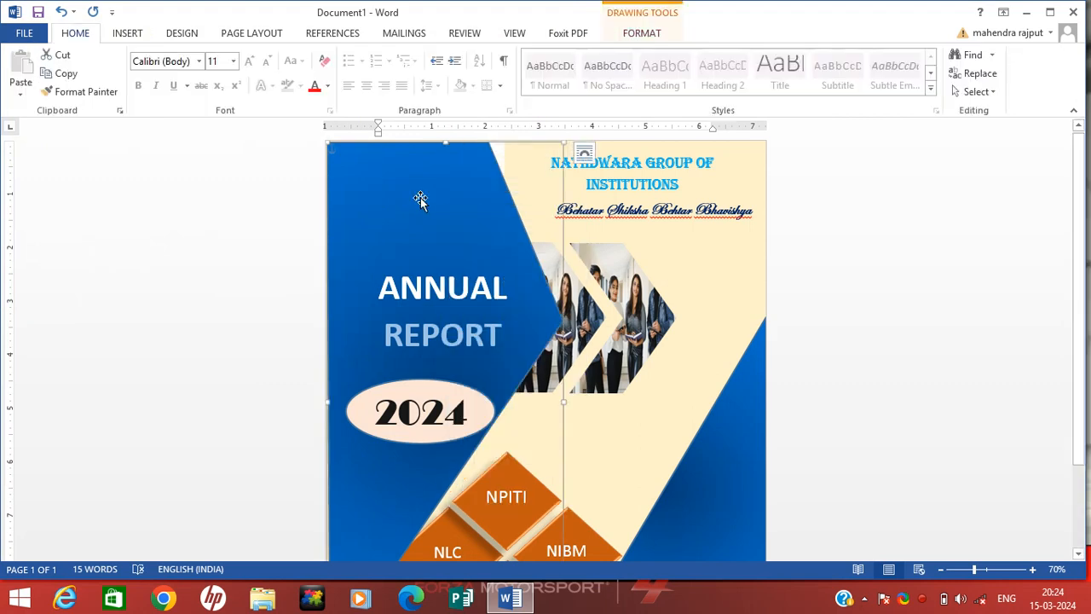
pyautogui.moveTo(519, 186); pyautogui.dragTo(527, 224)
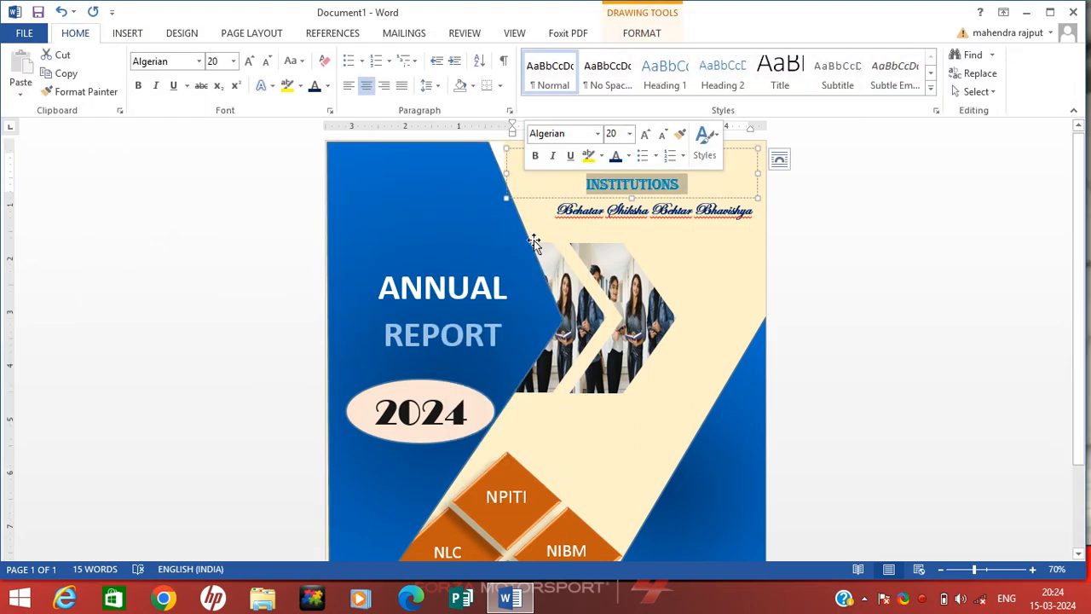
pyautogui.click(652, 260)
pyautogui.click(405, 213)
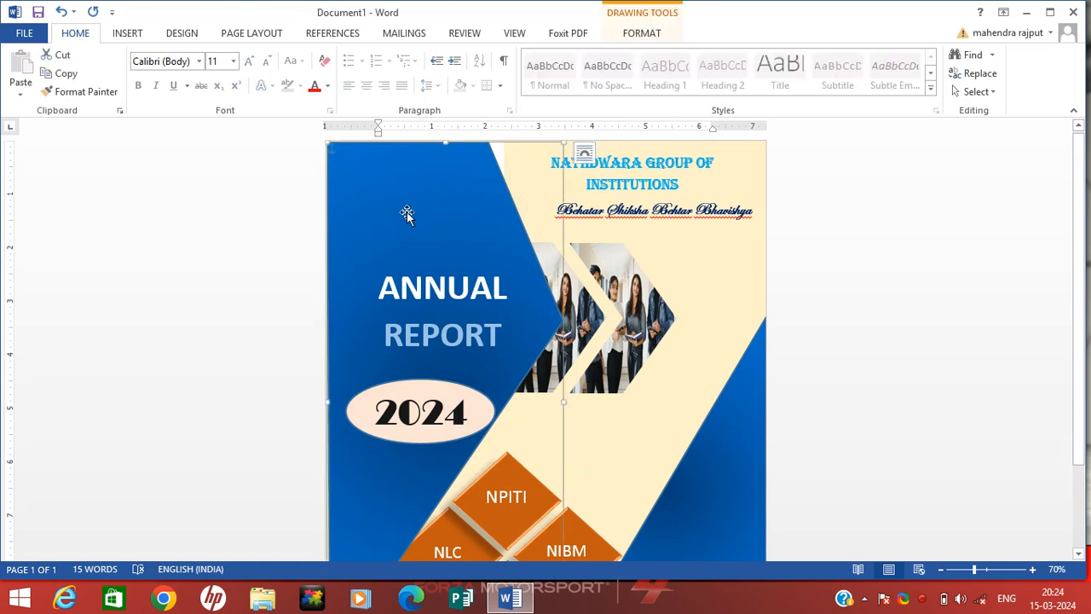